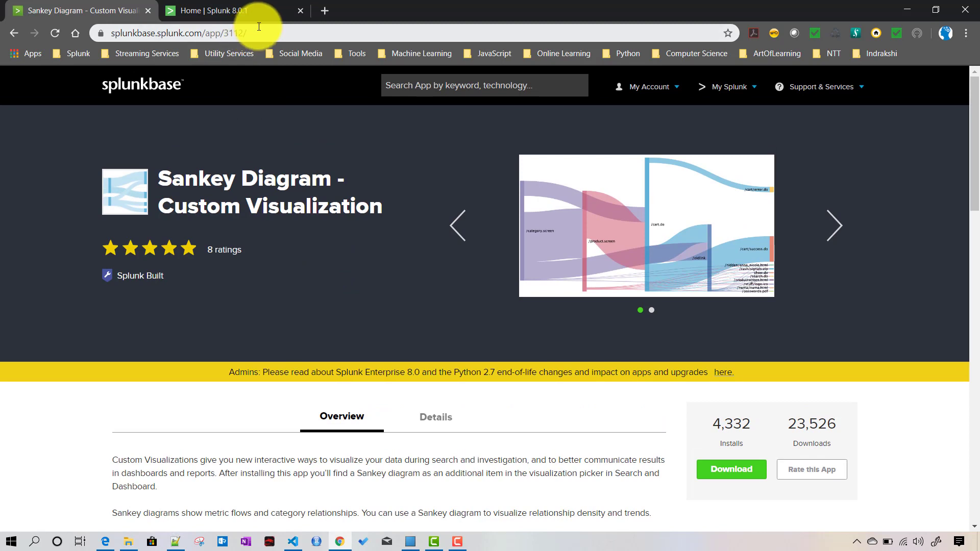
- Search Splunkbase for sankey from its home page and open the Sankey Diagram - Custom Visualization app
left_click(247, 33)
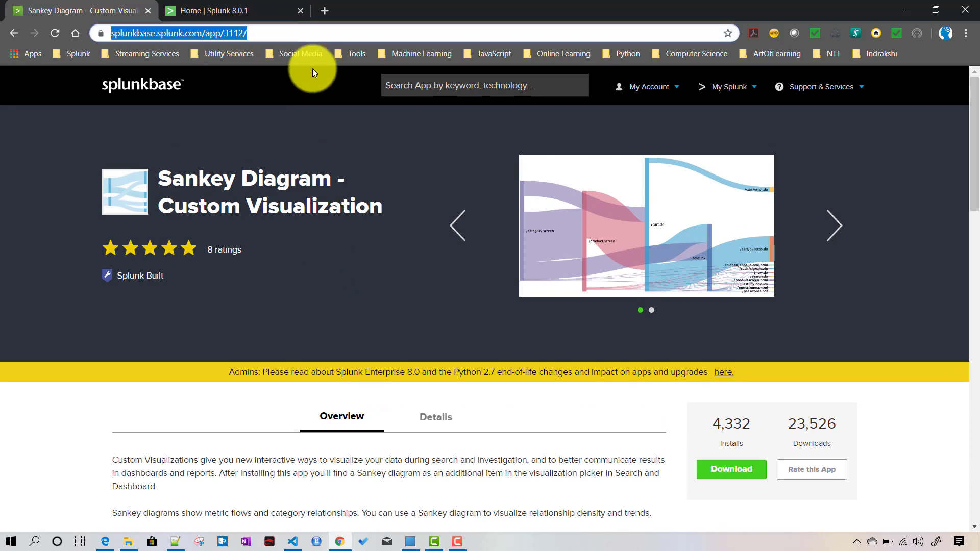
left_click(145, 85)
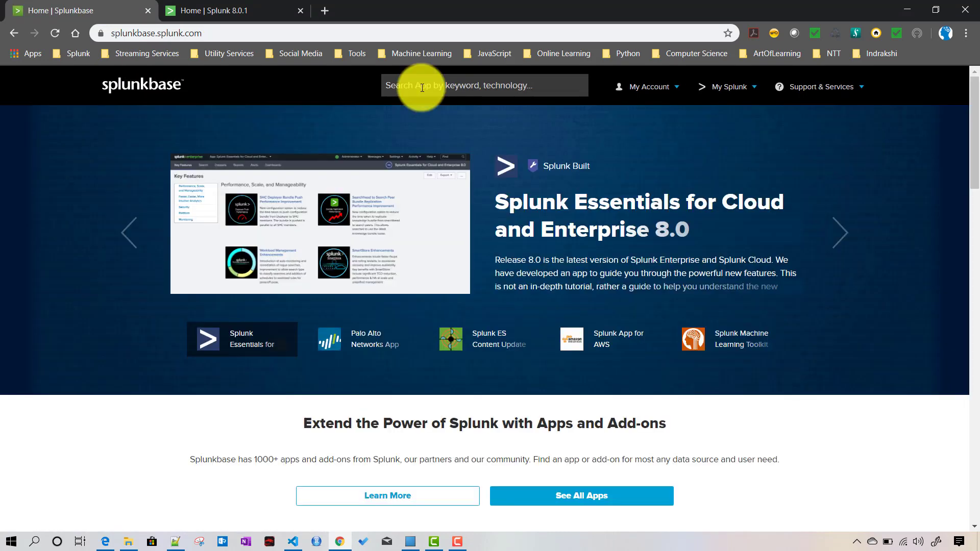
left_click(422, 88)
type("sanke")
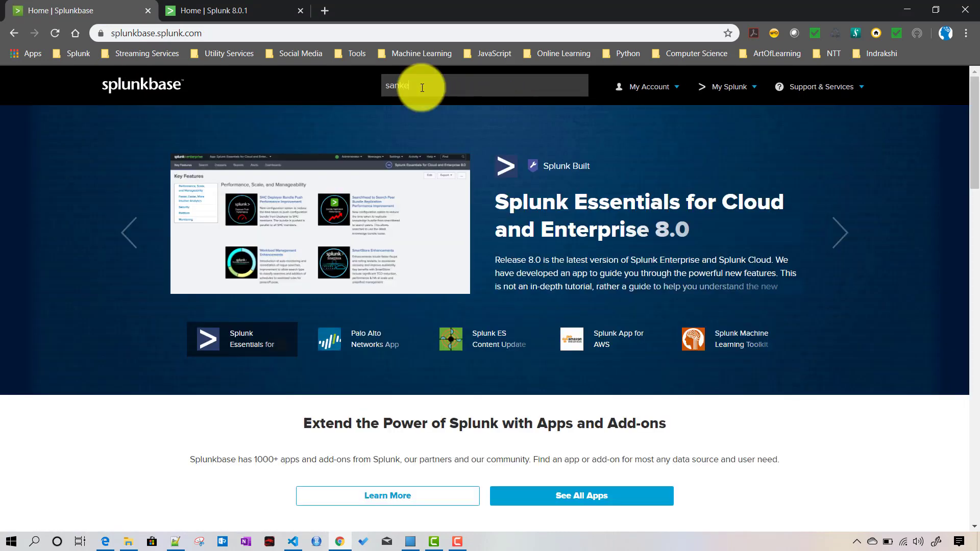
type("y")
key("Return")
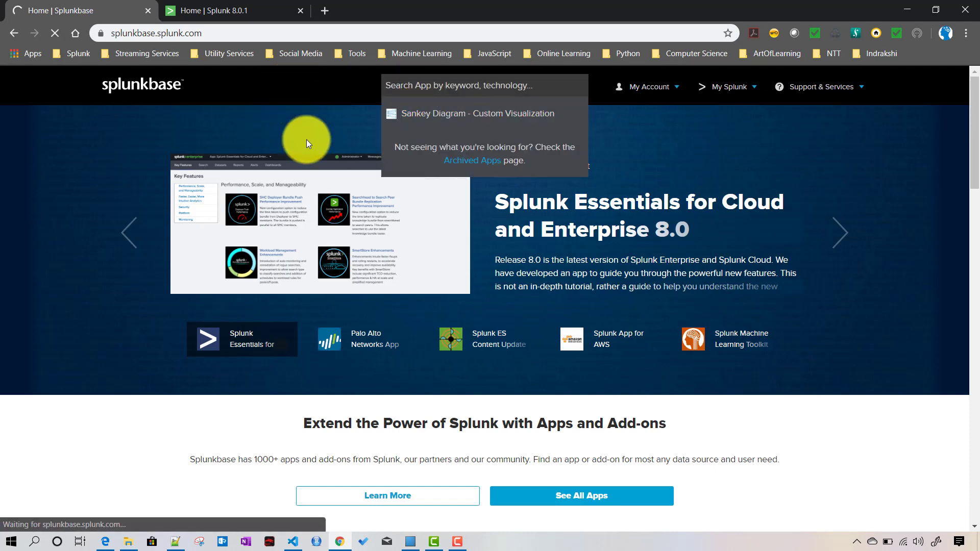
left_click(435, 111)
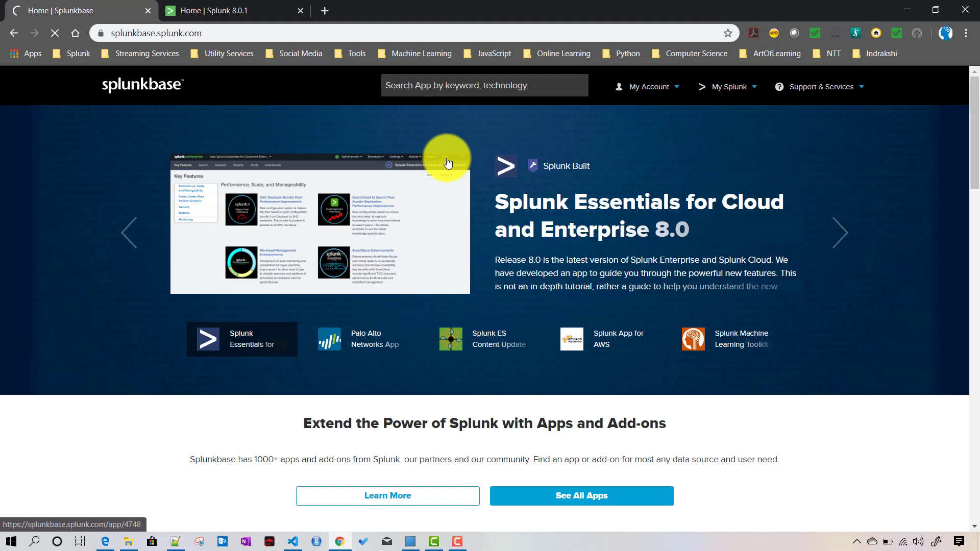
- Review the Sankey Diagram app's overview, release notes and compatibility details, highlighting the supported Splunk versions entry
scroll(388, 230, "down", 4)
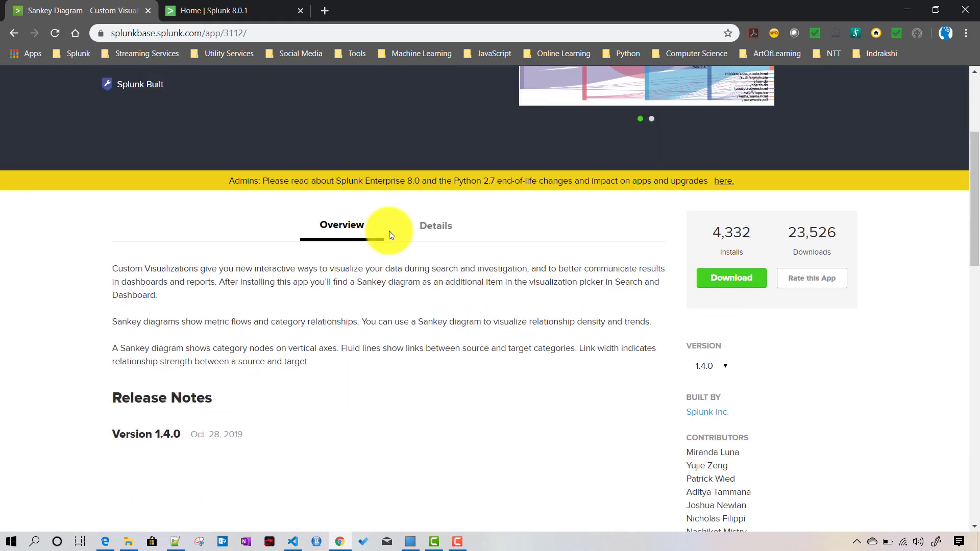
scroll(389, 235, "down", 3)
scroll(389, 235, "down", 2)
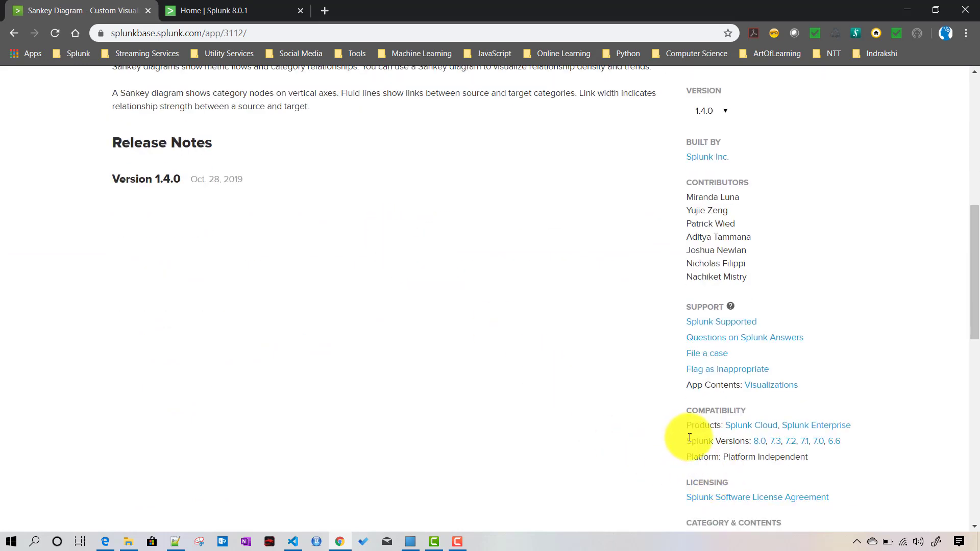
left_click_drag(684, 437, 750, 437)
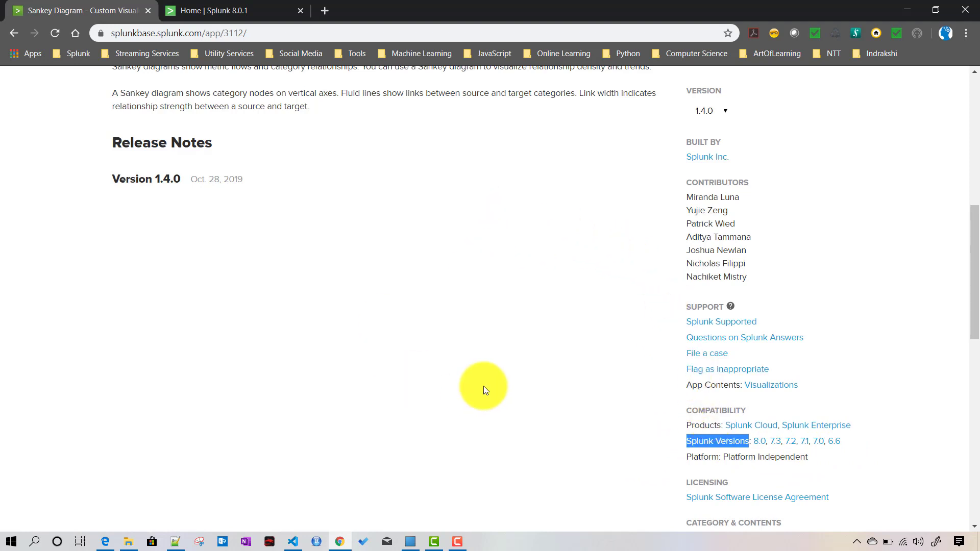
scroll(483, 386, "up", 2)
scroll(483, 386, "down", 2)
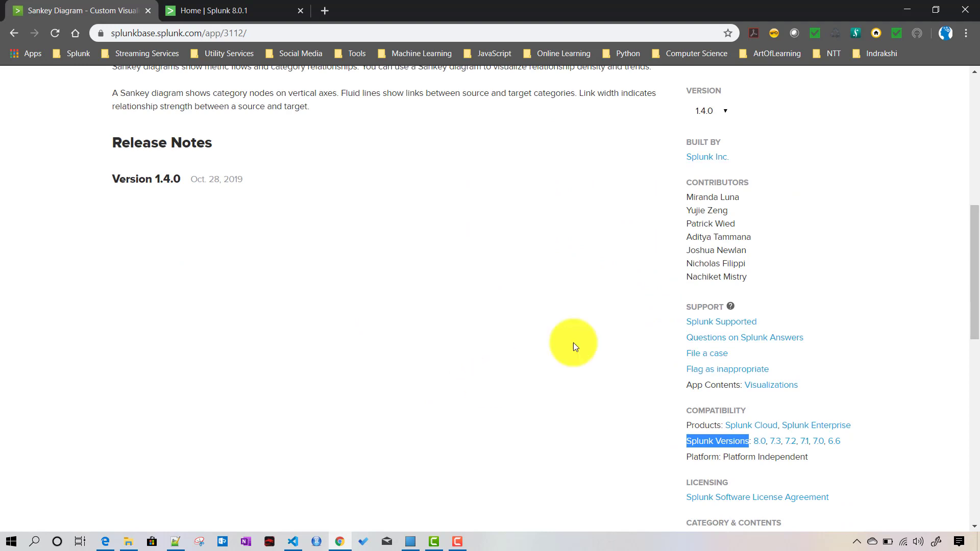
- Open the app's Questions on Splunk Answers page separately, and return to the Sankey Diagram app page
right_click(766, 343)
left_click(795, 347)
left_click(231, 18)
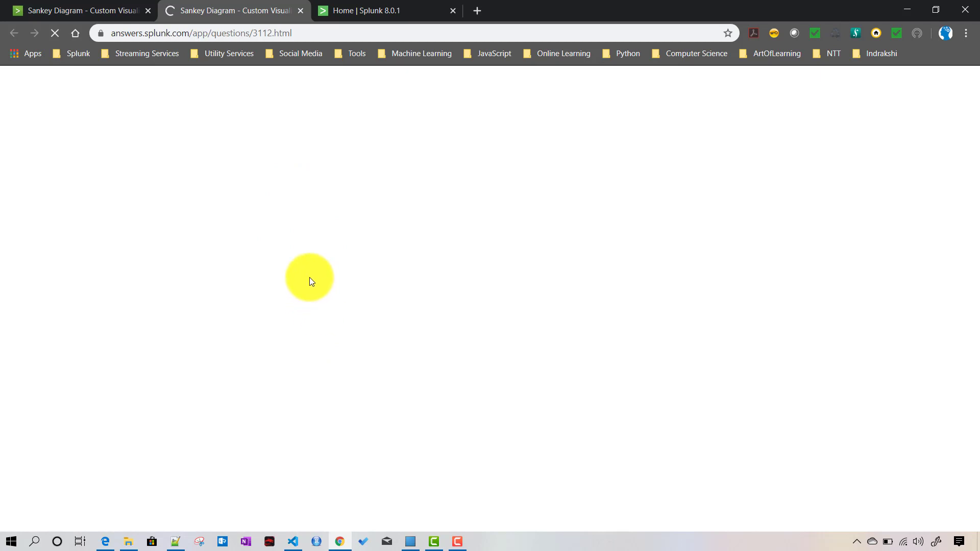
left_click(93, 11)
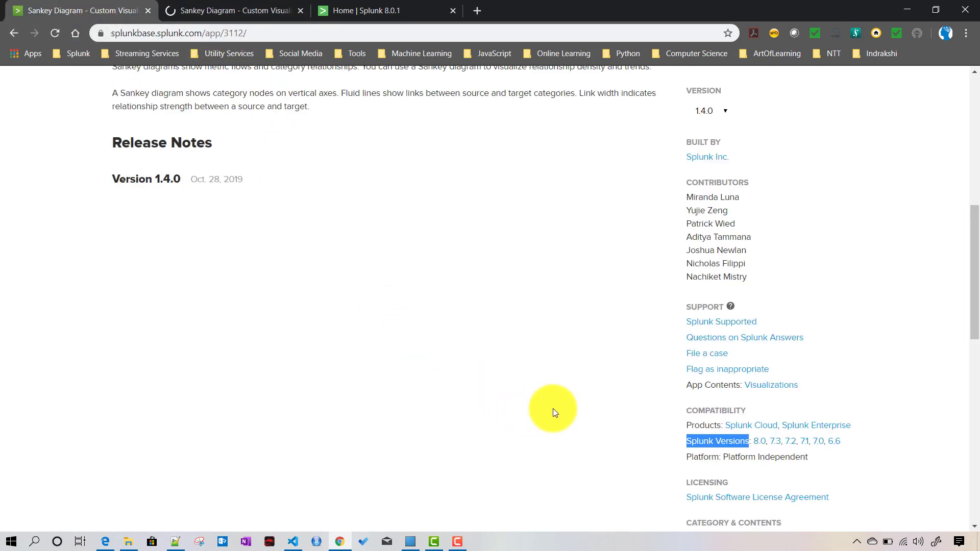
- Request the Sankey Diagram app download, accept the license terms, and cancel saving the file
scroll(549, 392, "down", 3)
scroll(548, 390, "up", 5)
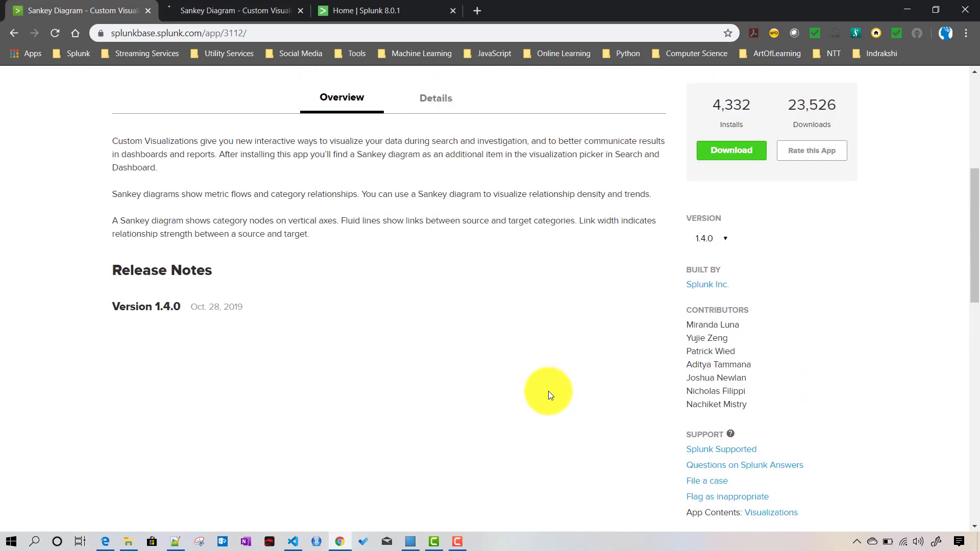
scroll(548, 391, "up", 2)
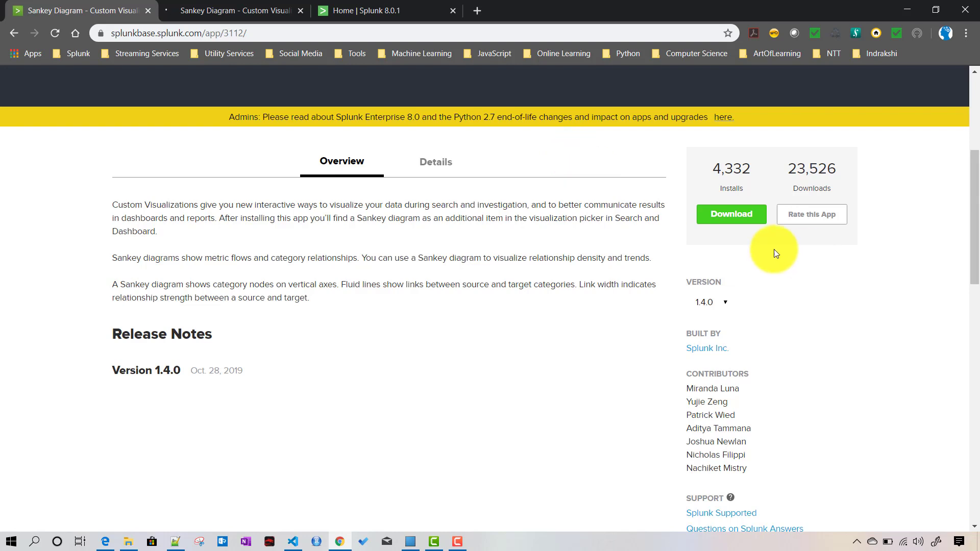
left_click(735, 218)
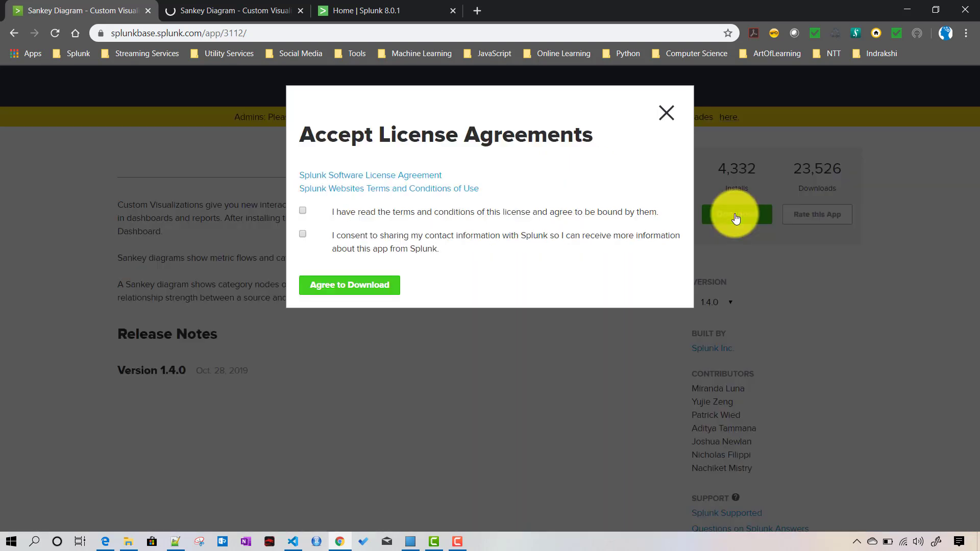
left_click(303, 211)
left_click(357, 288)
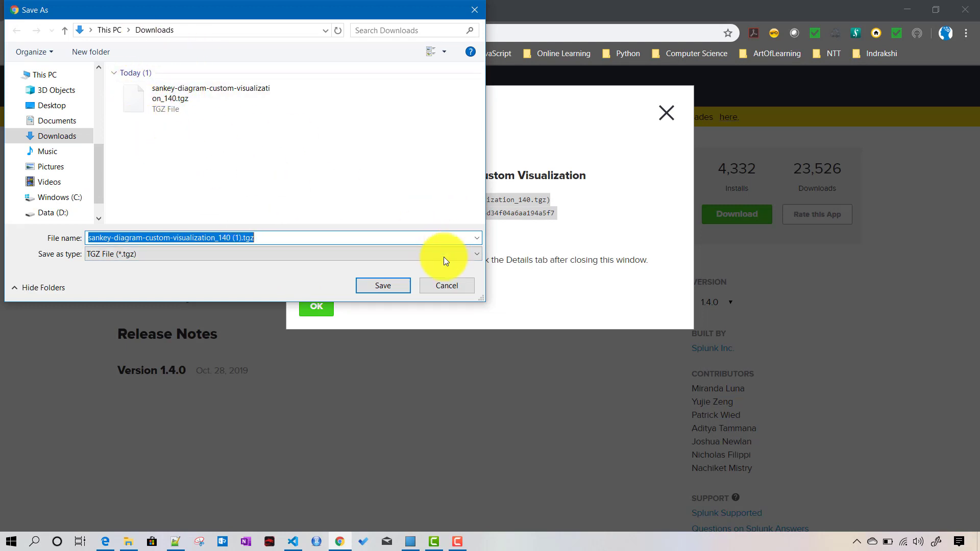
left_click(449, 286)
left_click(666, 113)
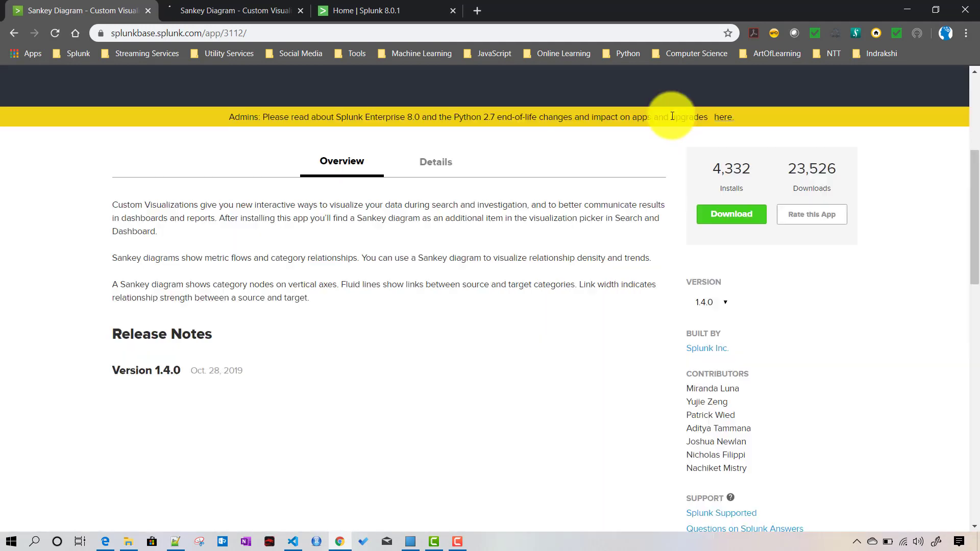
- Switch to the local Splunk Enterprise site and search its catalogue of additional apps for sankey
left_click(356, 10)
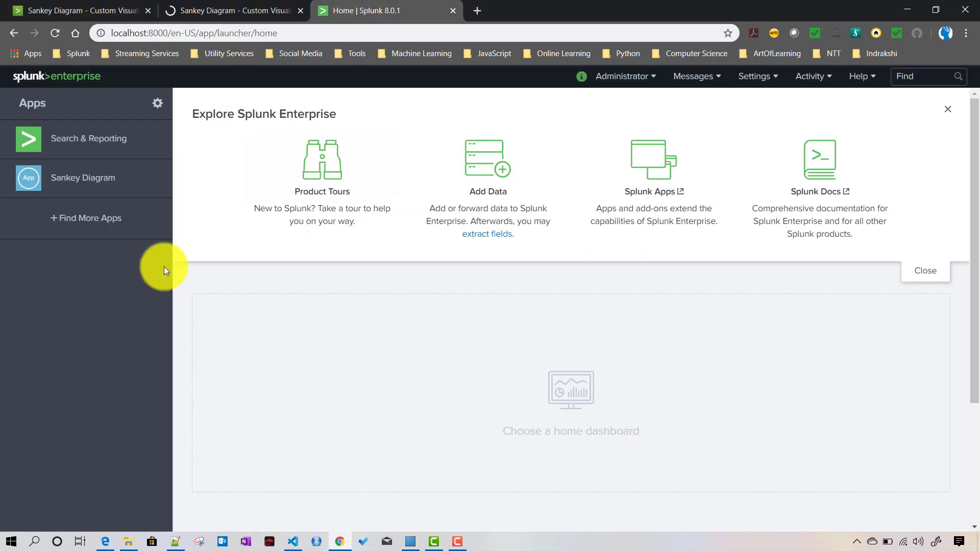
left_click(157, 104)
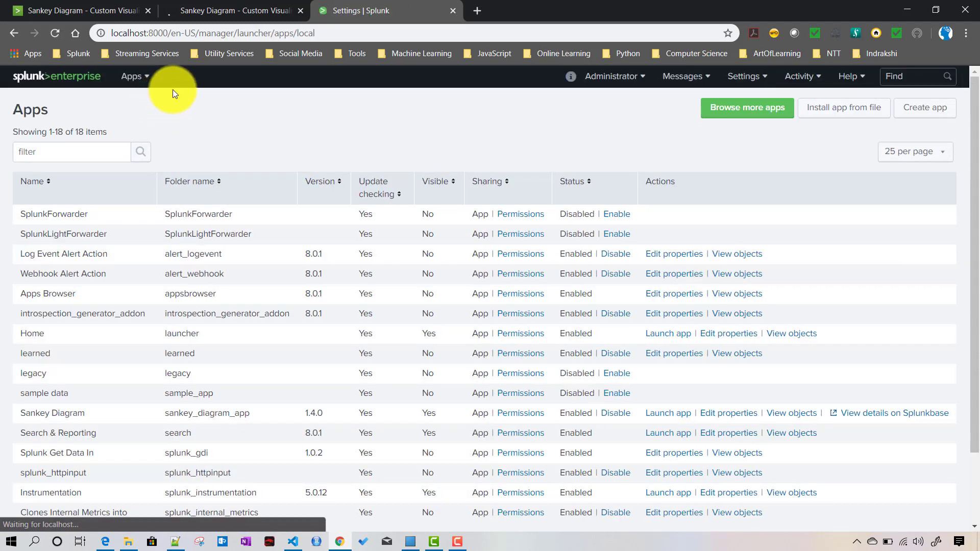
left_click(736, 111)
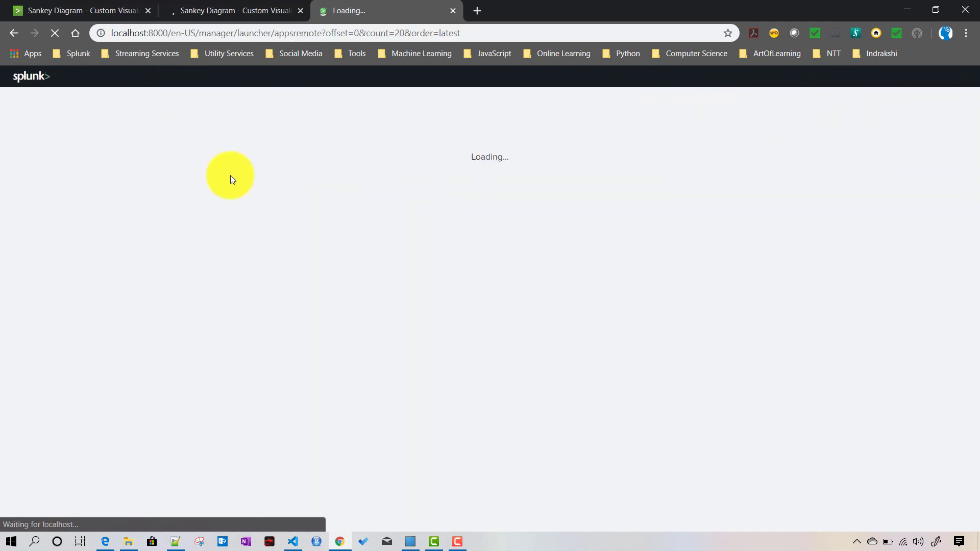
left_click(110, 153)
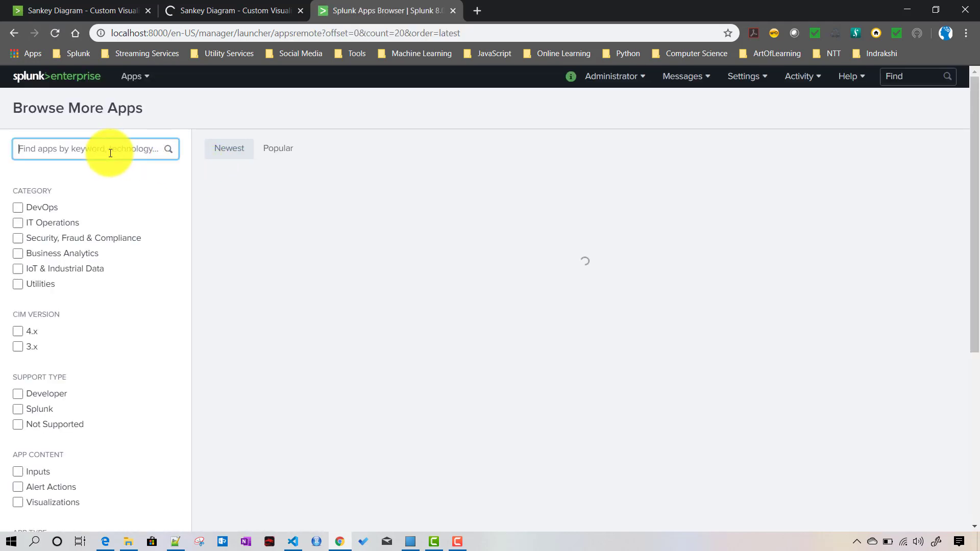
type("sank")
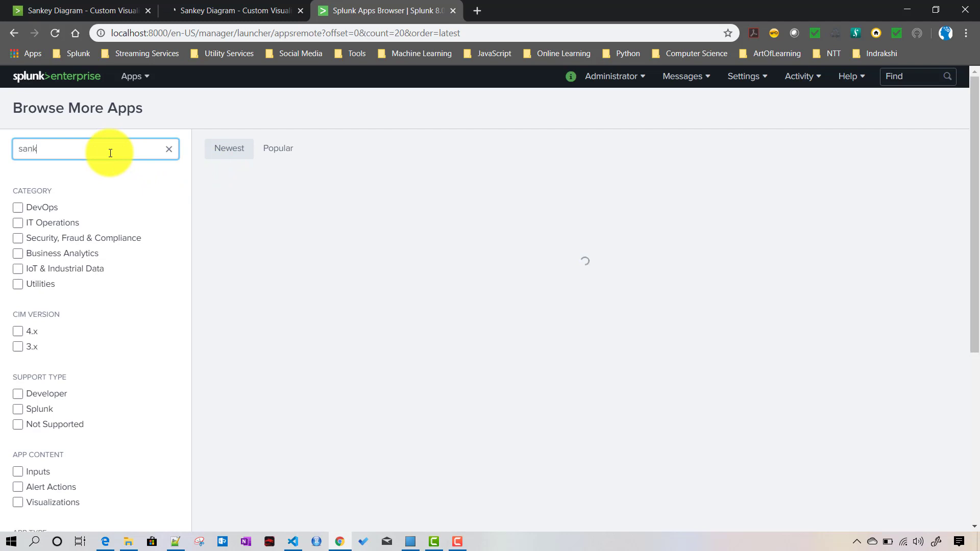
type("ey")
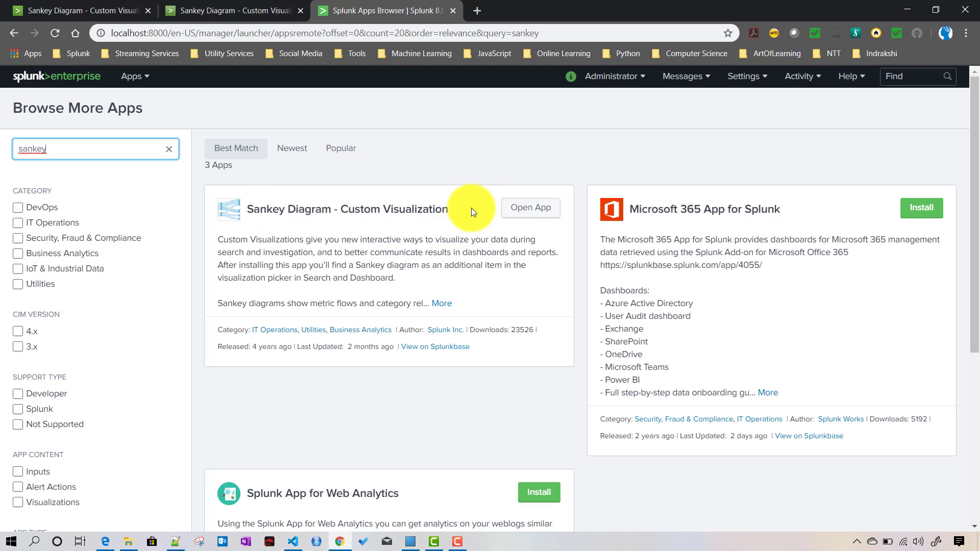
left_click(535, 213)
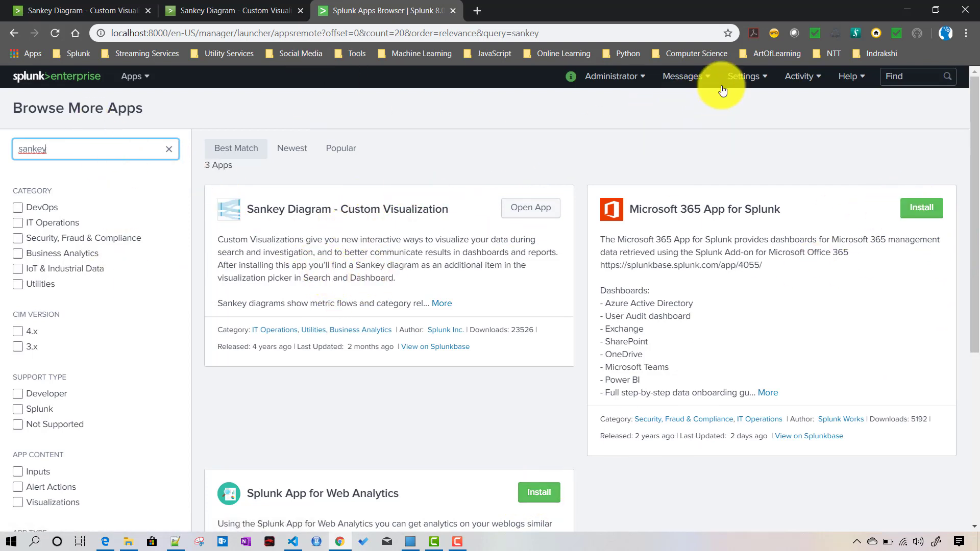
- Open the form for installing an app from file, select sankey-diagram-custom-visualization_140.tgz in Downloads, and cancel the file choice
left_click(743, 80)
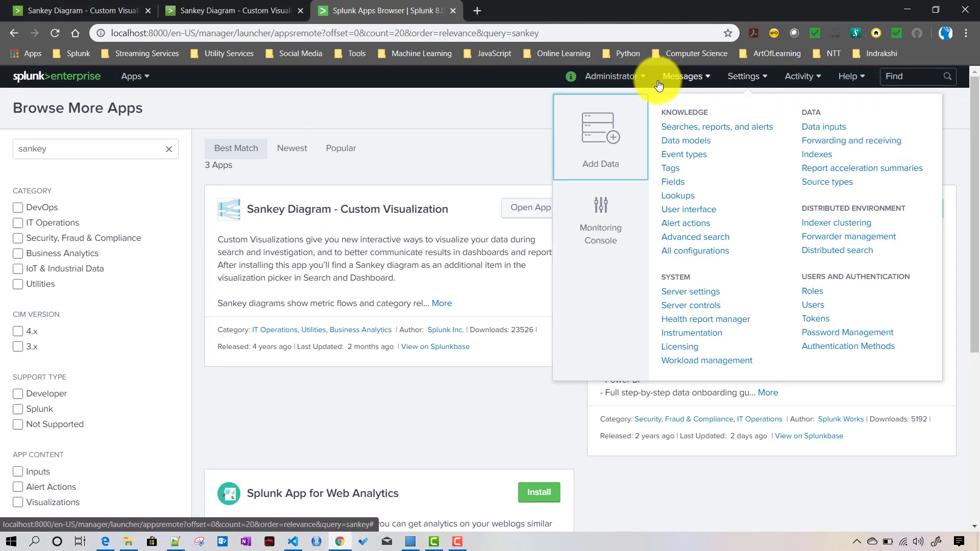
left_click(134, 82)
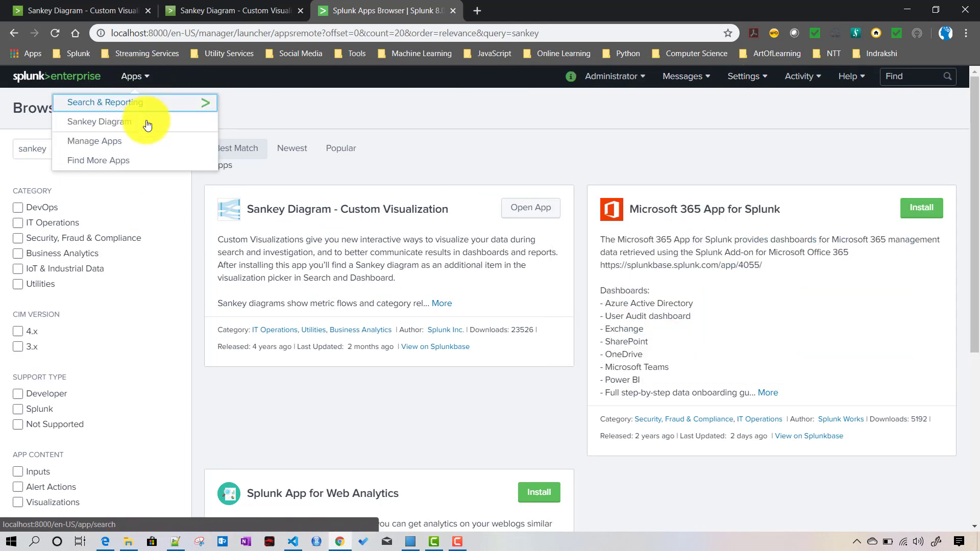
left_click(105, 144)
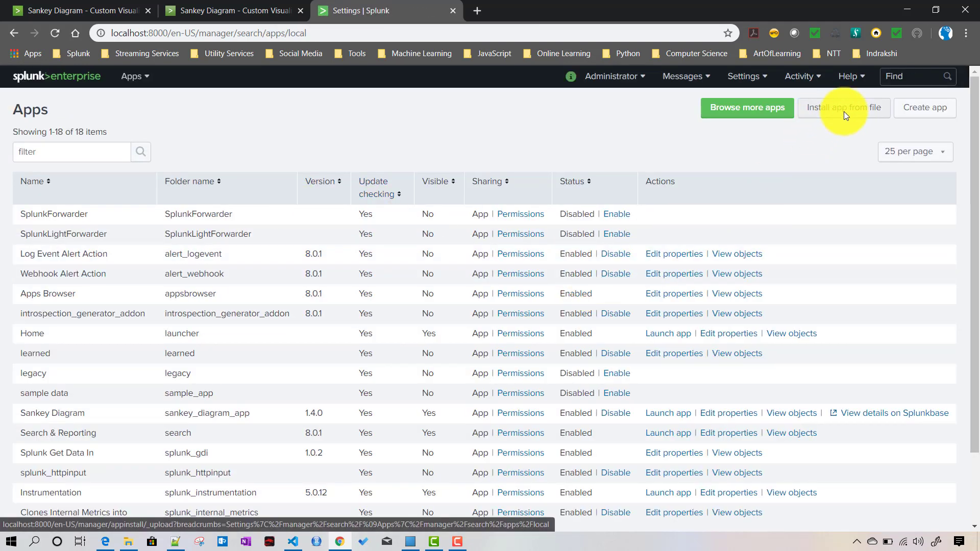
left_click(844, 111)
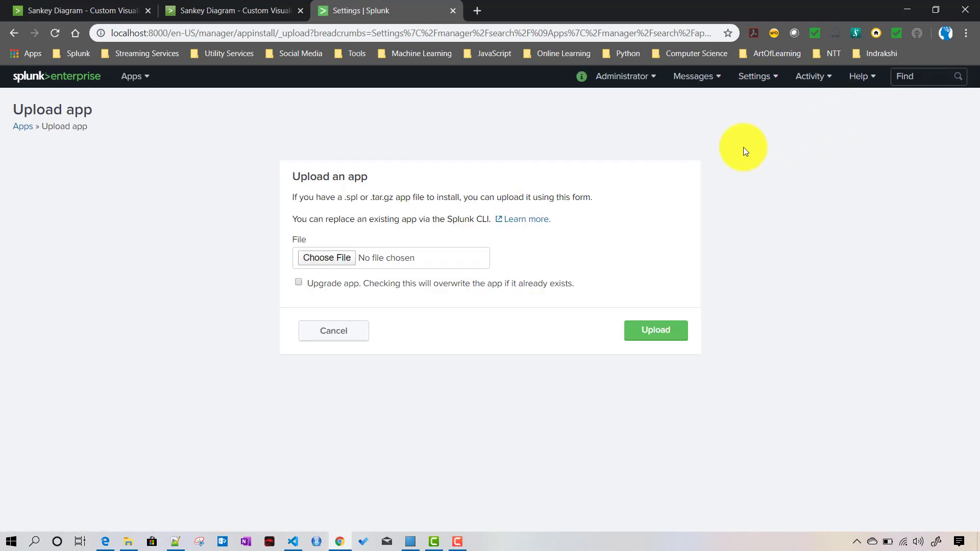
left_click(329, 259)
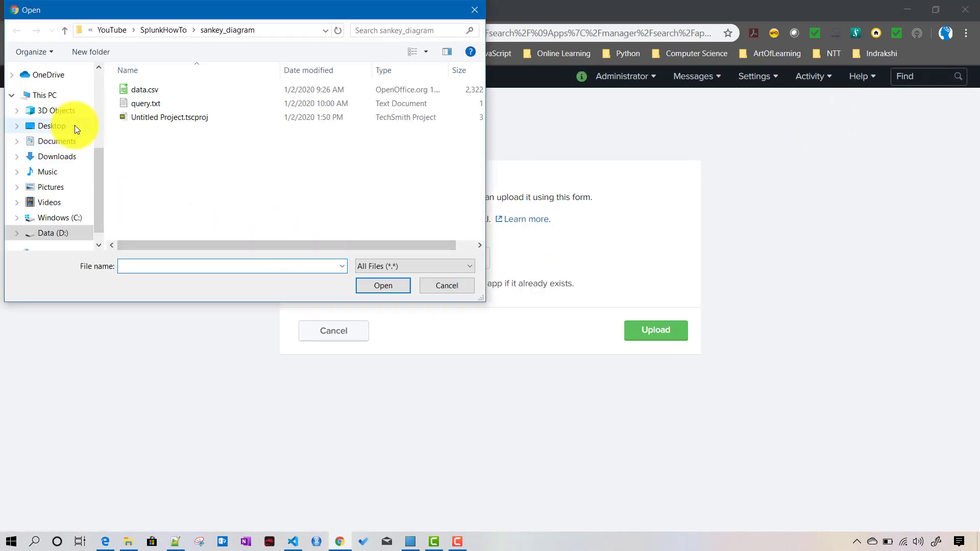
left_click(57, 157)
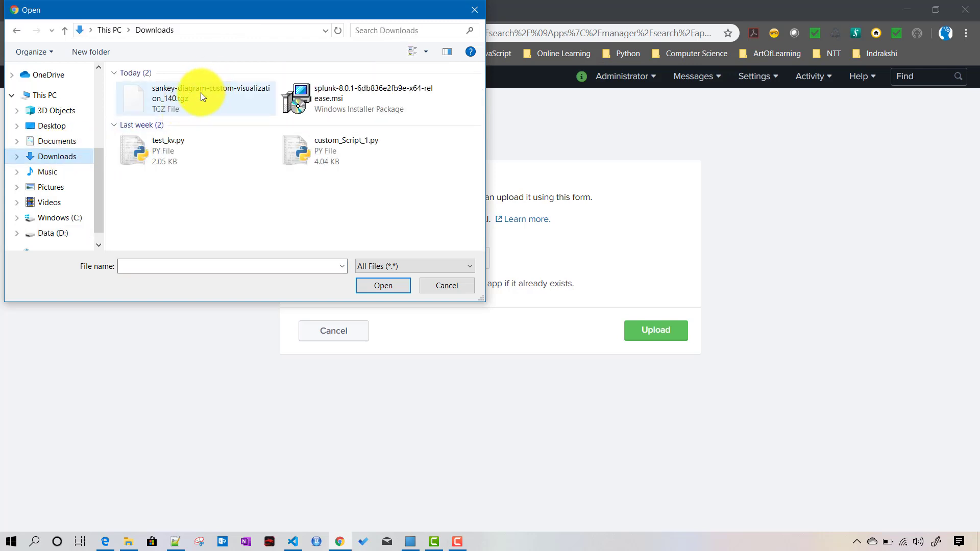
left_click(200, 93)
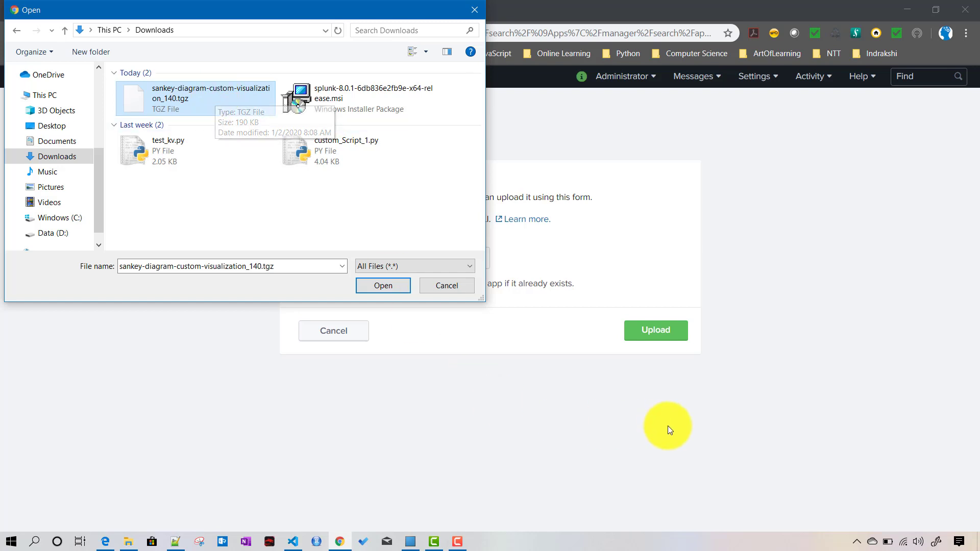
left_click(446, 285)
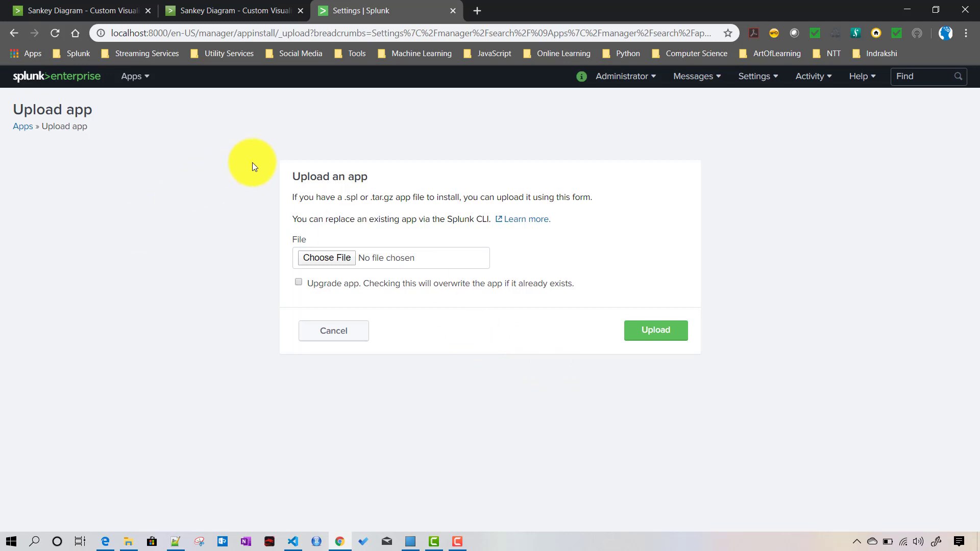
- Go to the Search & Reporting app and run the search index="main" over the last 24 hours
left_click(124, 80)
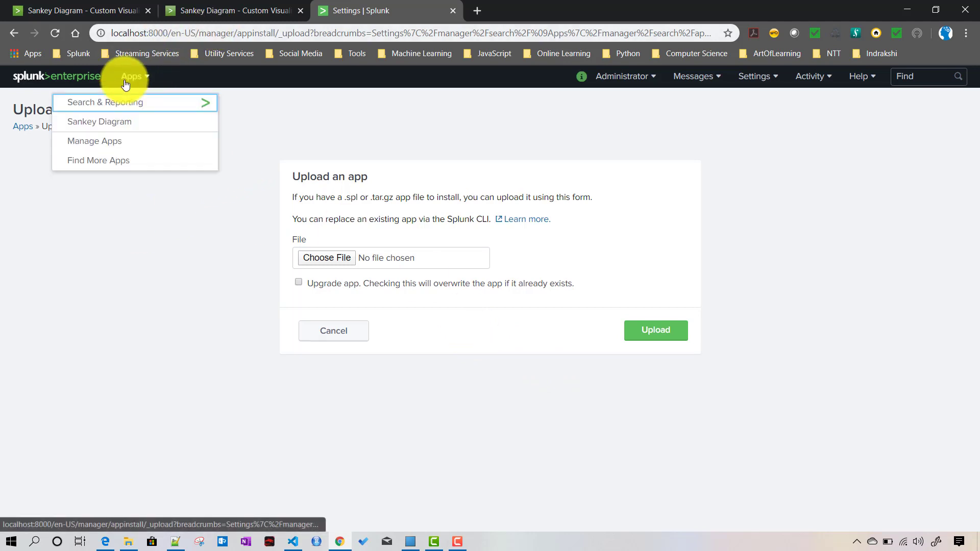
left_click(97, 103)
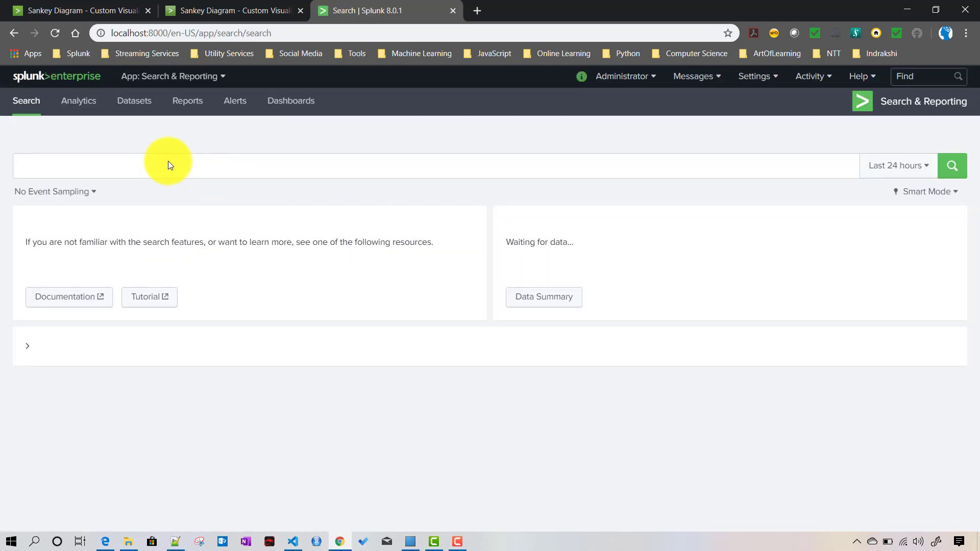
type("inde")
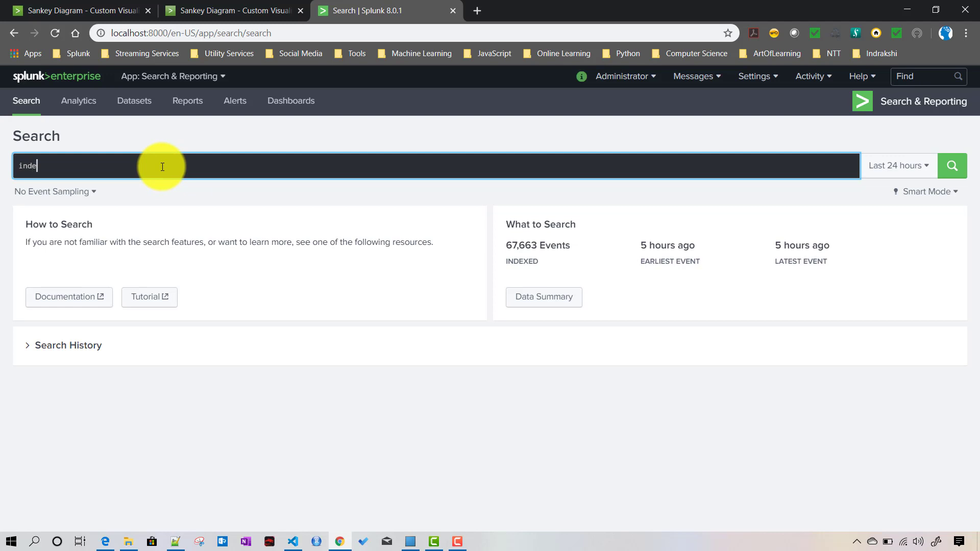
type("x")
key("Down")
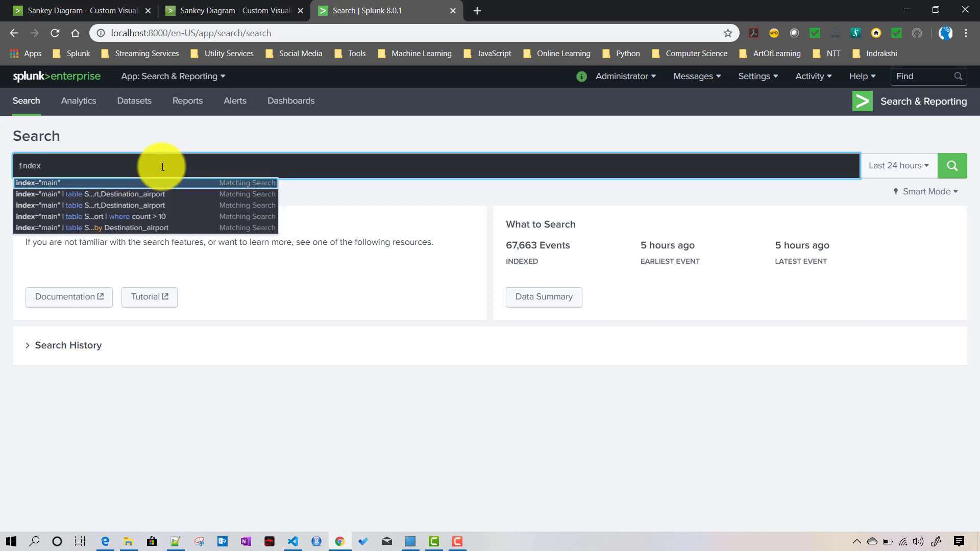
key("Return")
left_click(953, 166)
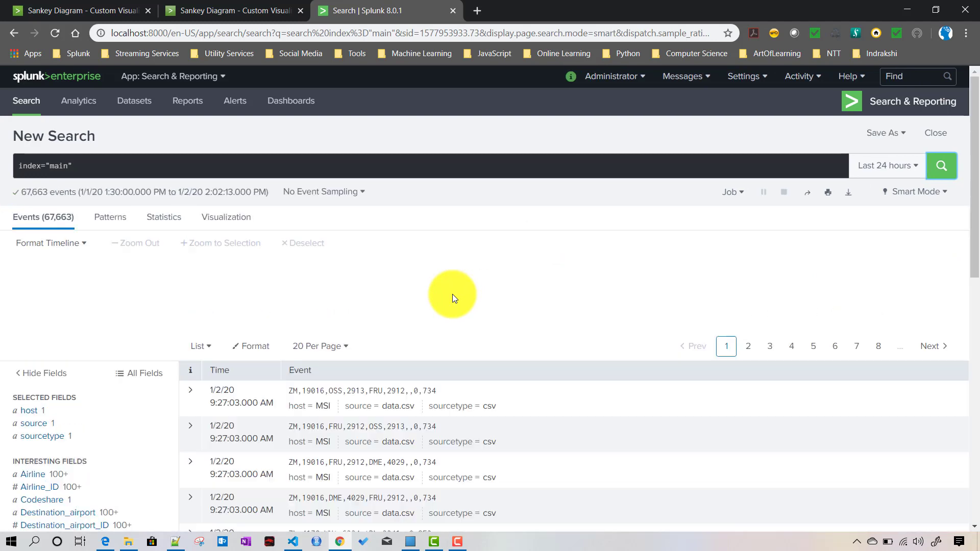
- Switch to data.csv in Notepad++ and examine its header columns, especially Source_airport and Destination_airport
left_click(175, 541)
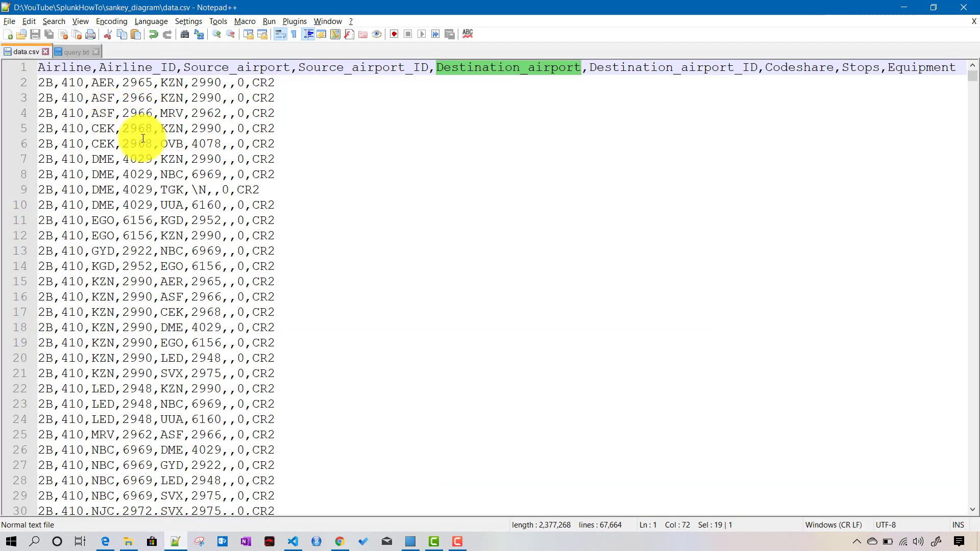
left_click(426, 177)
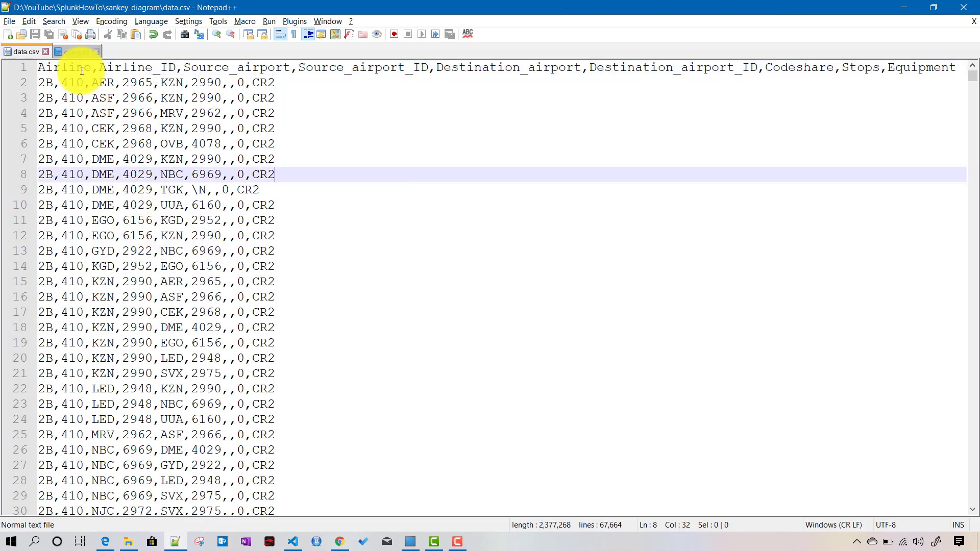
left_click(59, 69)
double_click(60, 69)
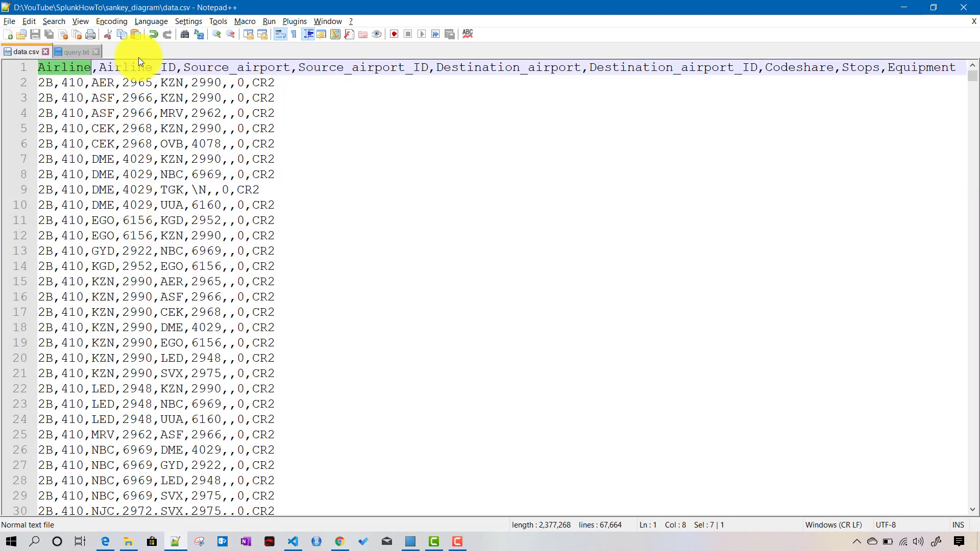
double_click(139, 66)
double_click(237, 68)
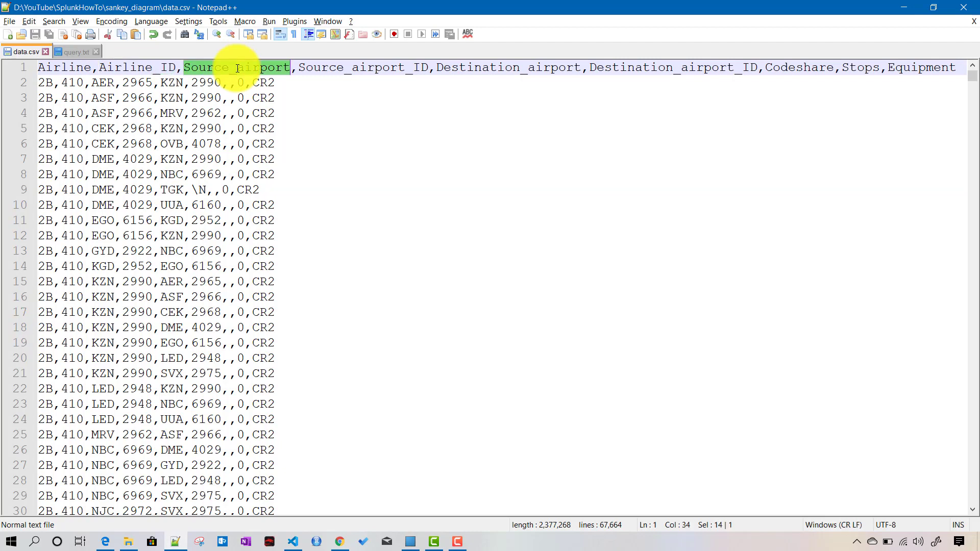
double_click(347, 73)
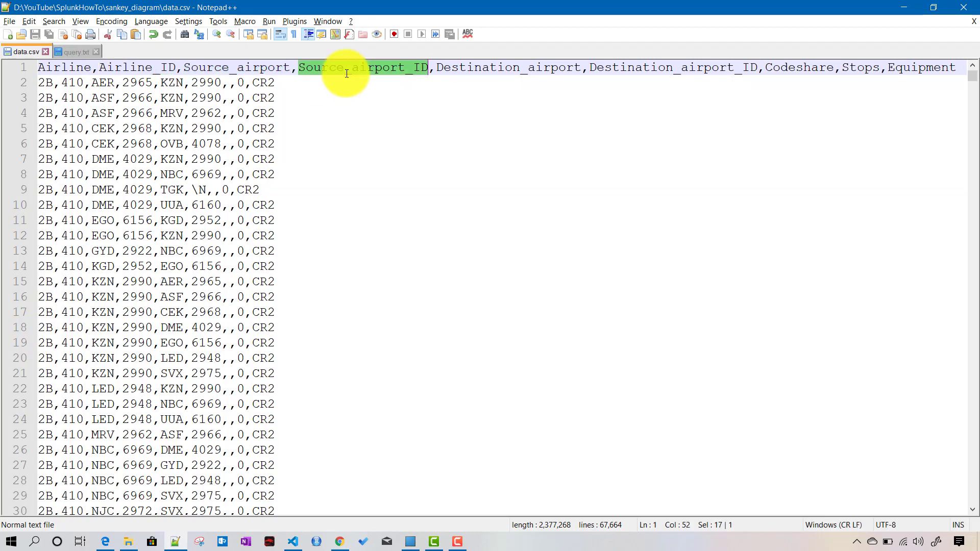
double_click(502, 62)
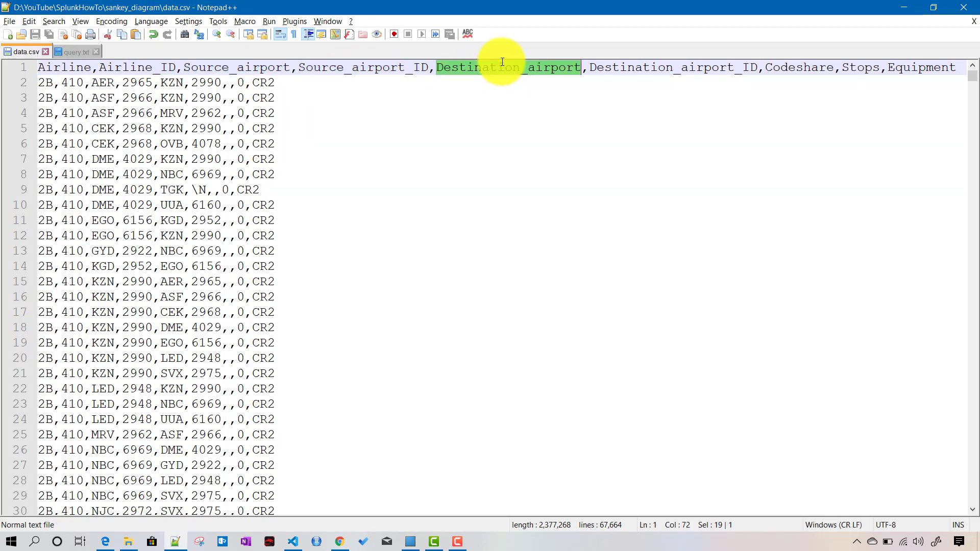
double_click(699, 65)
left_click(818, 66)
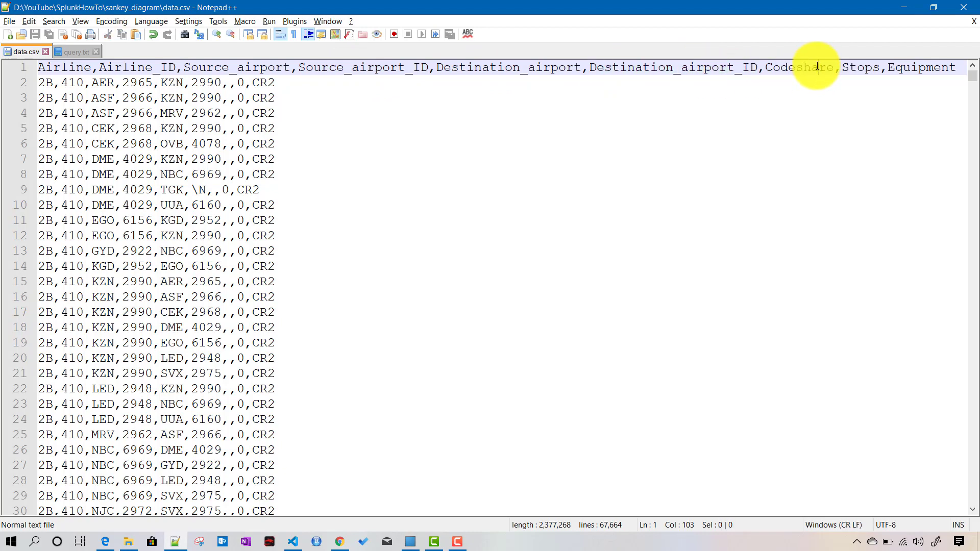
double_click(214, 68)
left_click(523, 66)
double_click(523, 66)
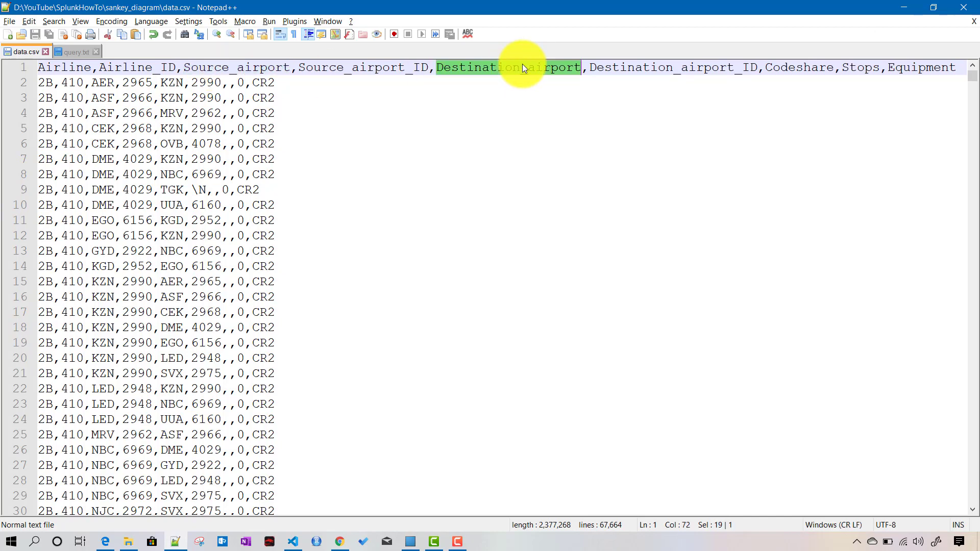
- Return to the Splunk search in Chrome, append | table Source_airport,Destination_airport on a new line, and run it
left_click(343, 545)
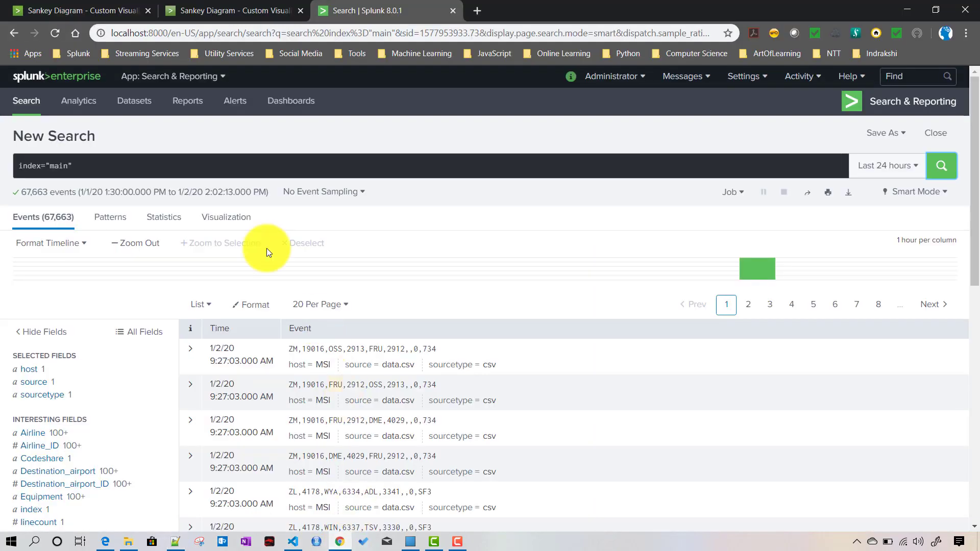
left_click(87, 167)
key("shift+Return")
type("| ")
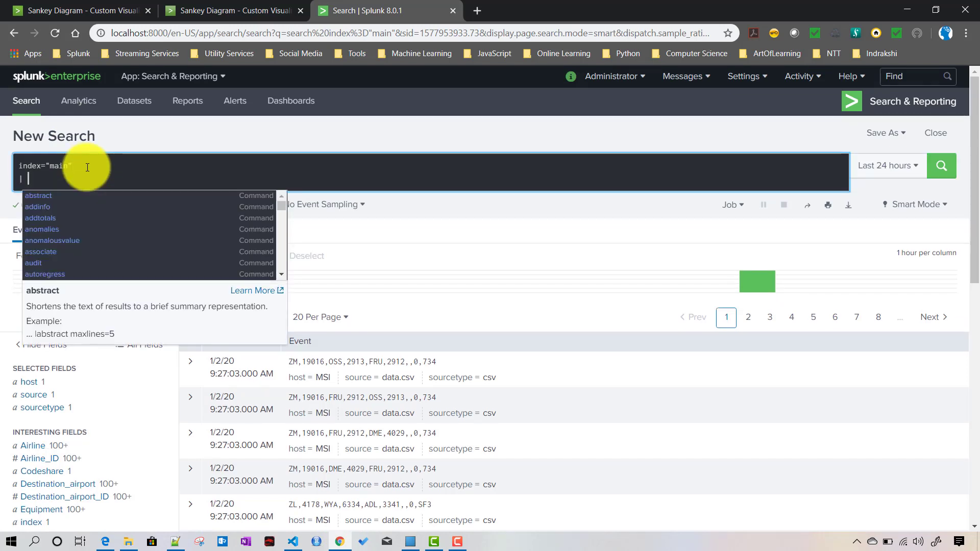
type("table")
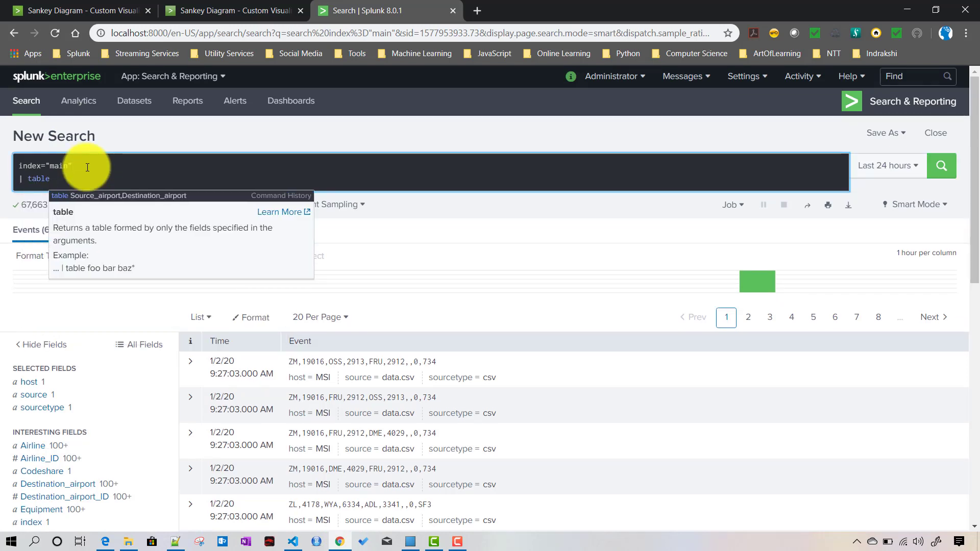
key("Return")
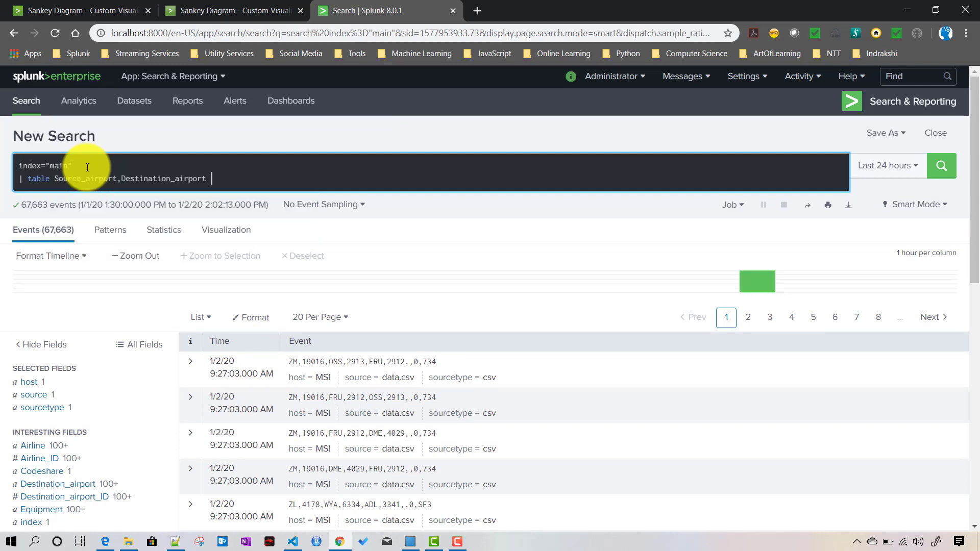
key("Return")
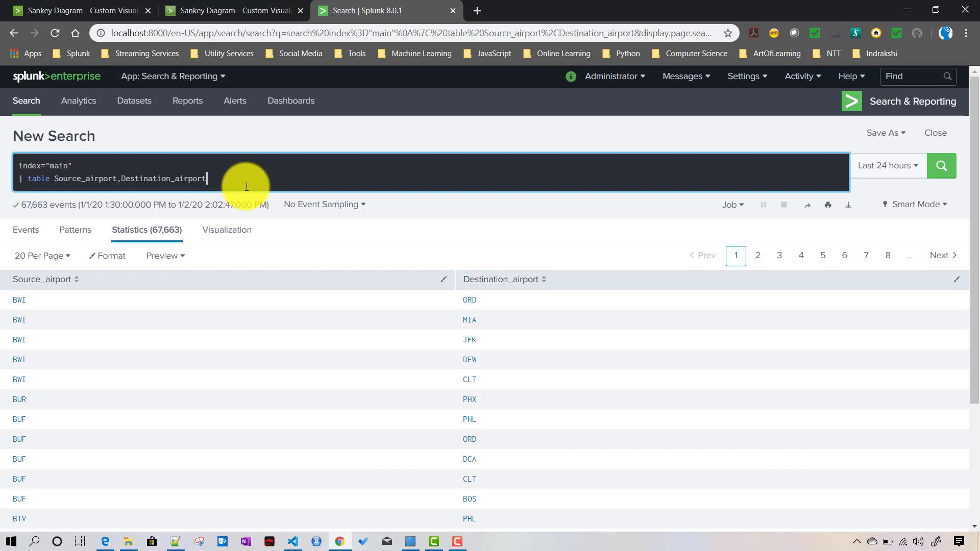
- Create an empty document in Notepad++ and switch back to the Splunk search in Chrome
left_click(175, 541)
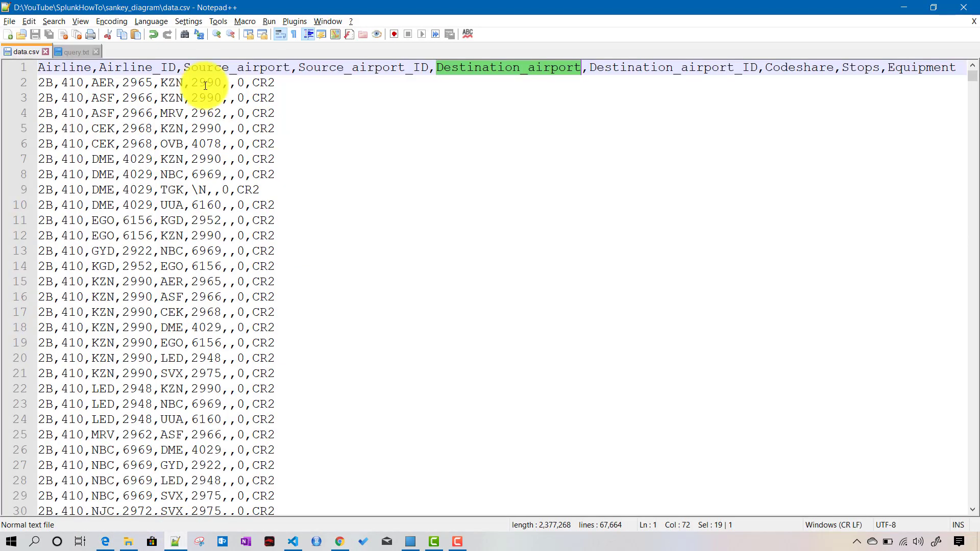
double_click(143, 53)
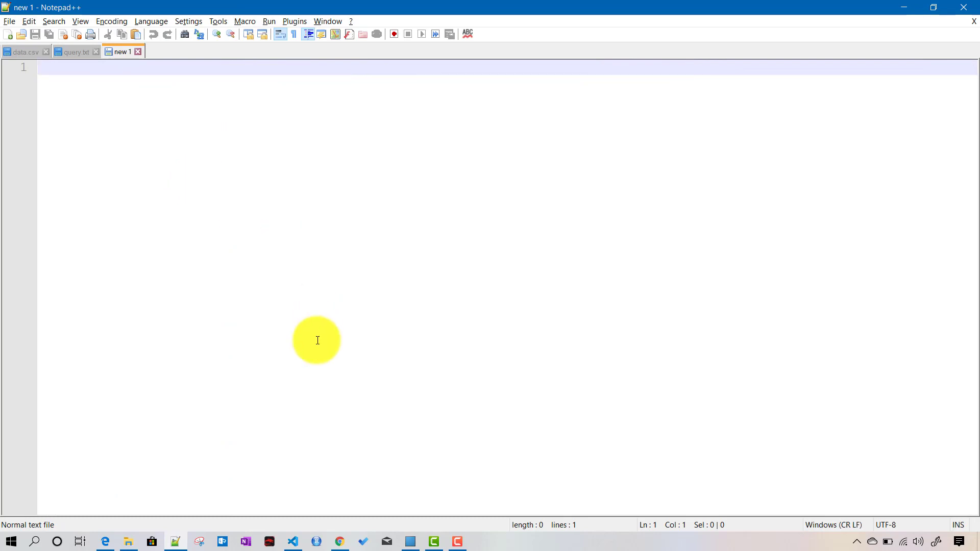
left_click(346, 545)
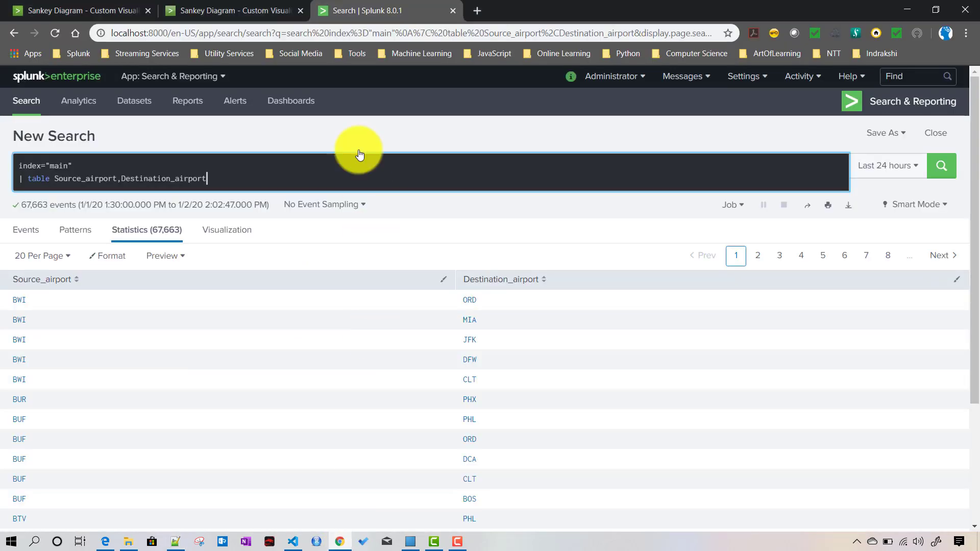
- Open the full documentation linked in the Sankey Diagram app's details separately, and go to its Create a Sankey diagram query topic
left_click(103, 16)
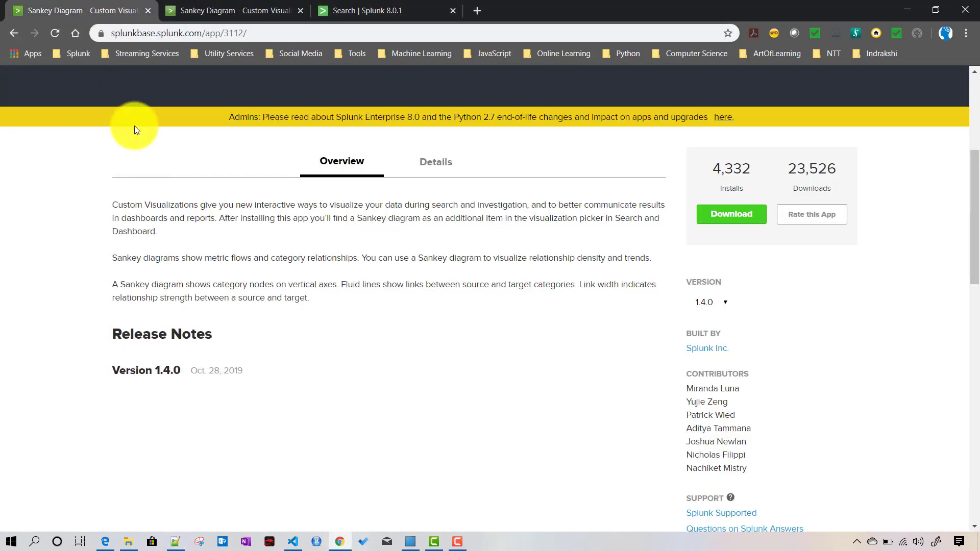
left_click(437, 165)
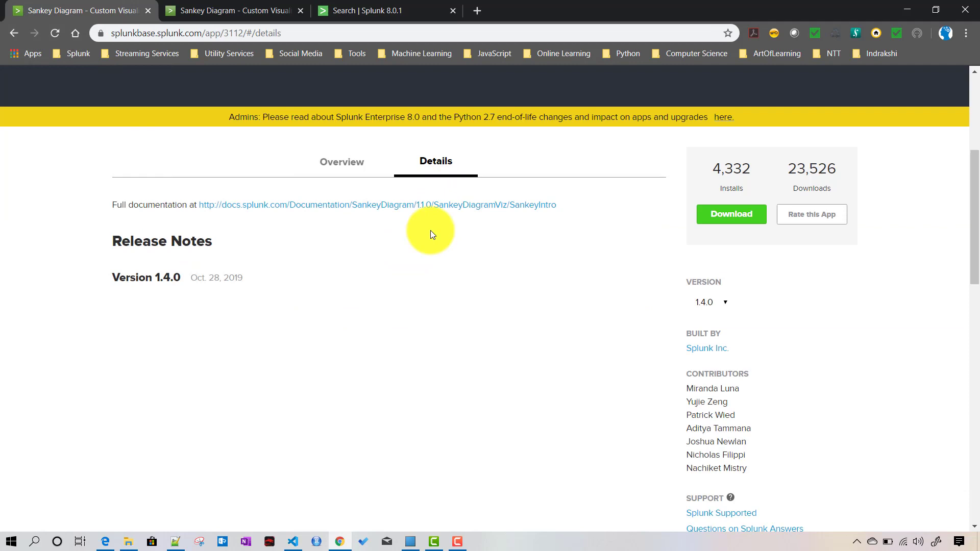
right_click(338, 208)
key("Escape")
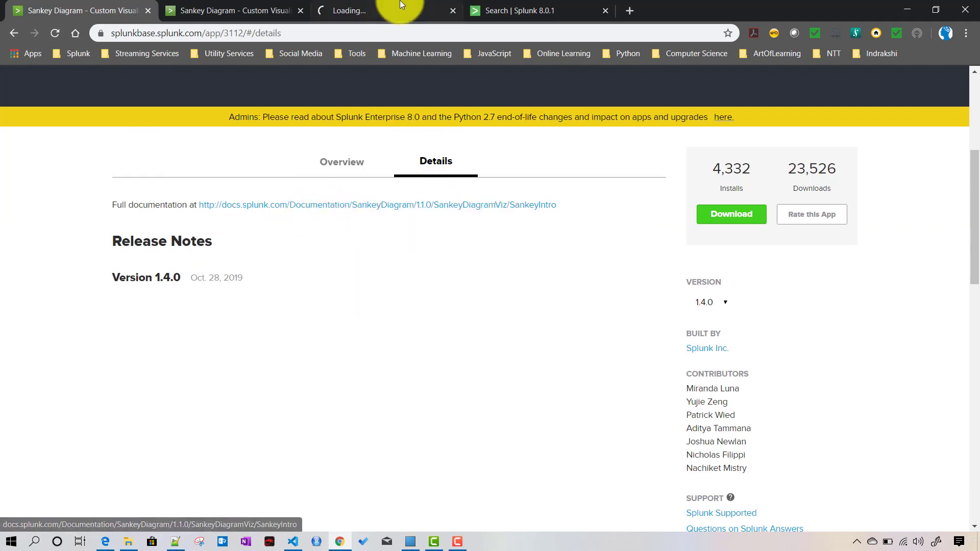
left_click(384, 12)
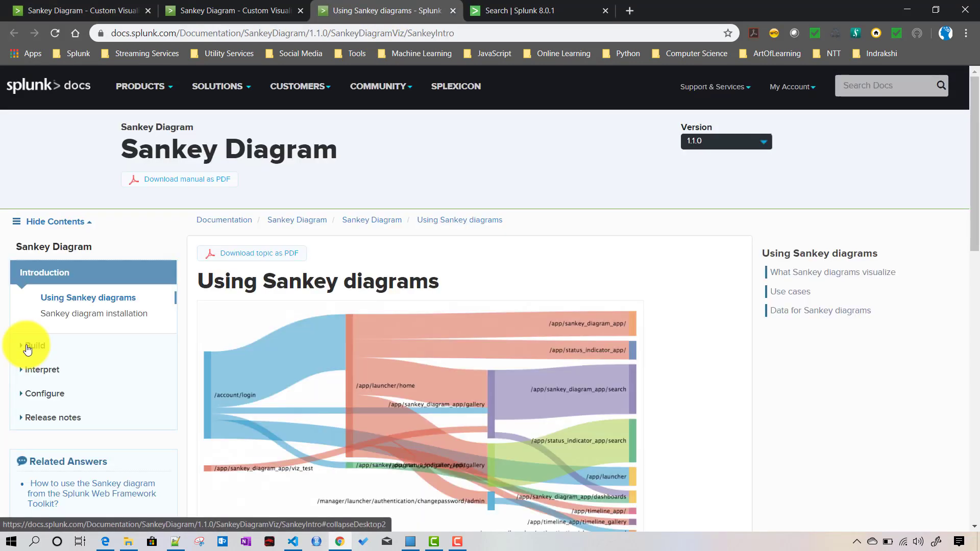
left_click(28, 346)
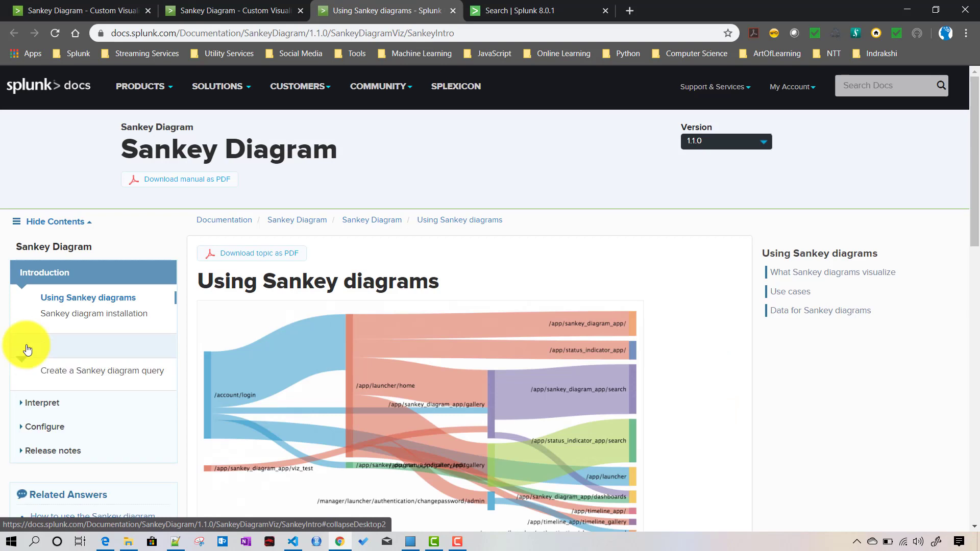
left_click(78, 377)
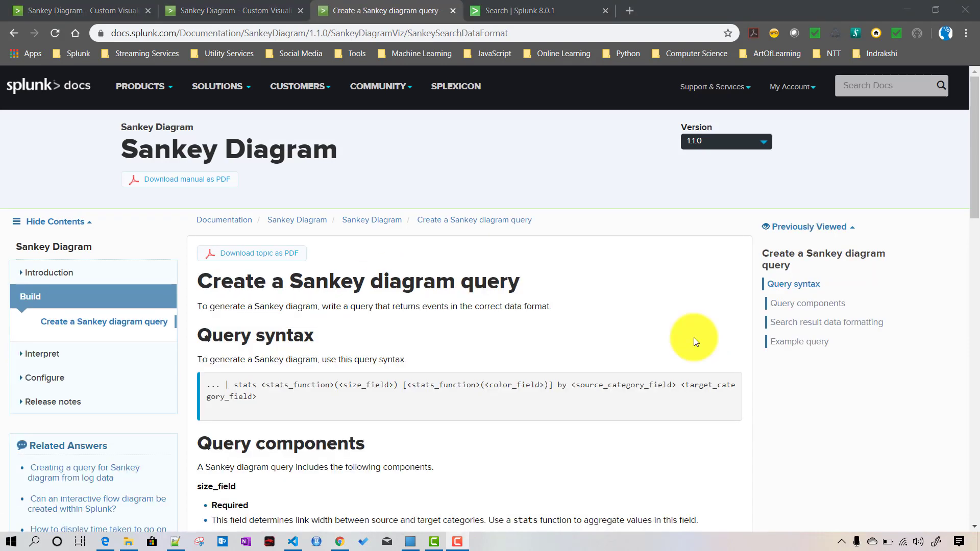
- Examine the Sankey query syntax, the size, color, source and target category fields, and the required order of result columns
scroll(512, 316, "down", 1)
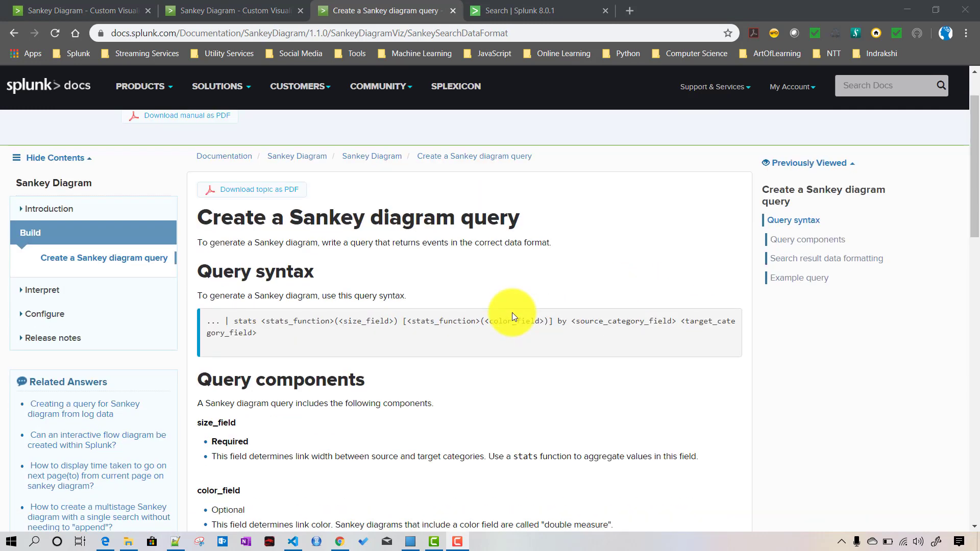
scroll(512, 314, "down", 4)
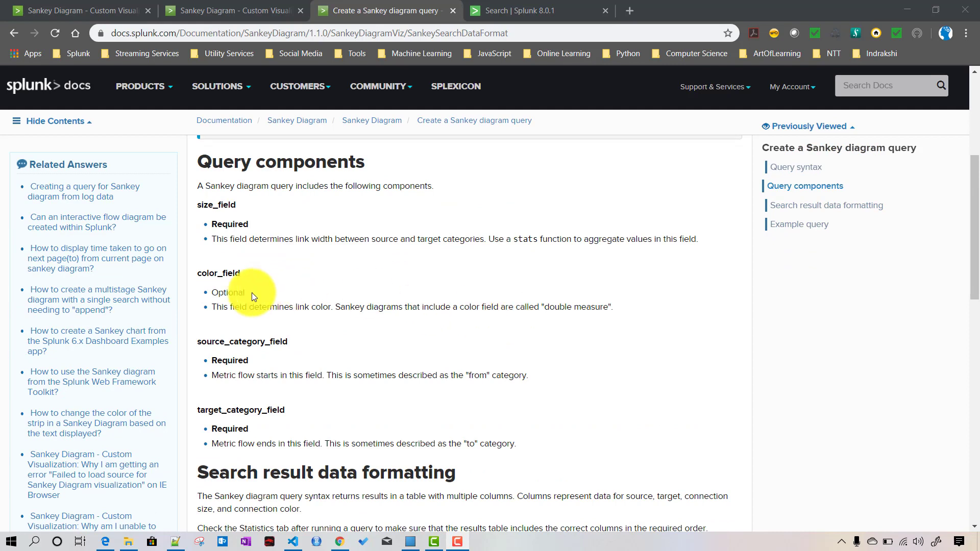
left_click(218, 205)
double_click(218, 204)
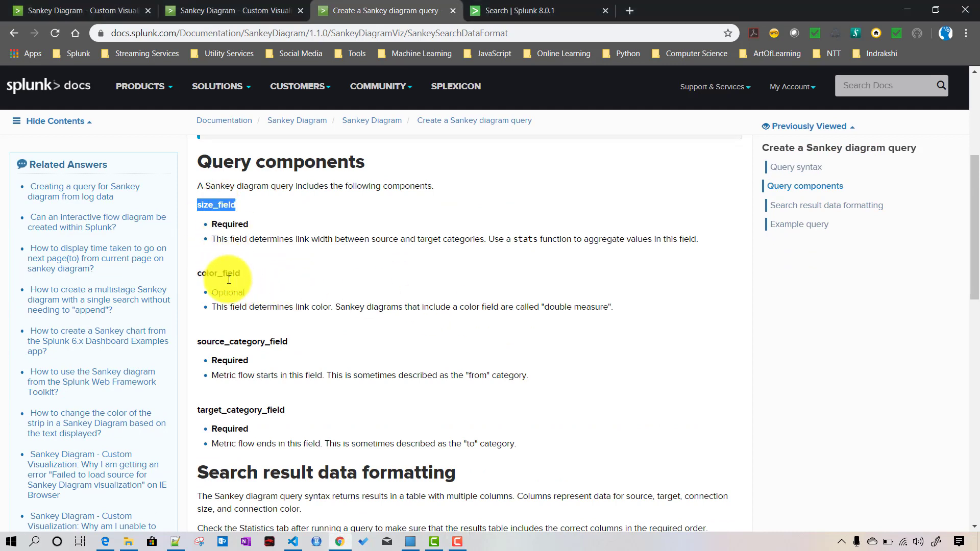
double_click(226, 345)
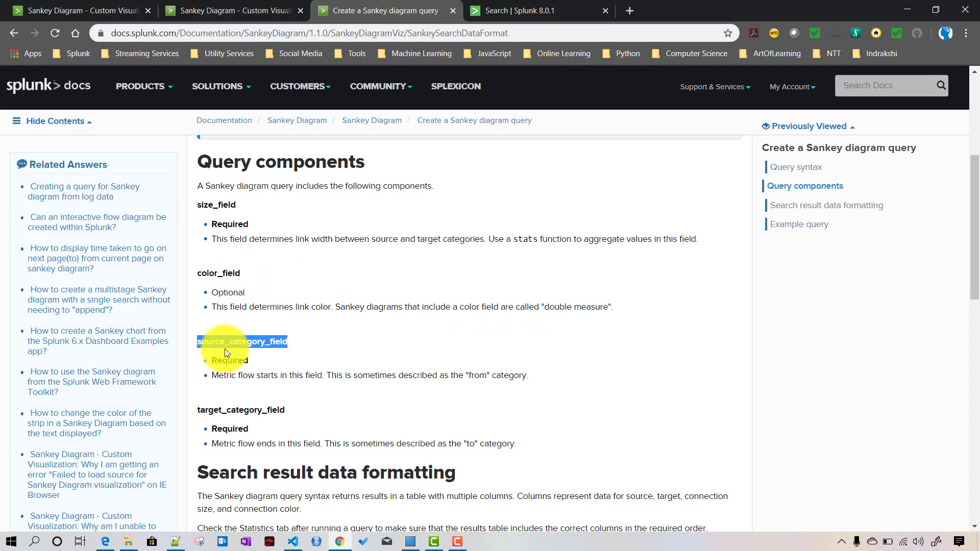
double_click(212, 411)
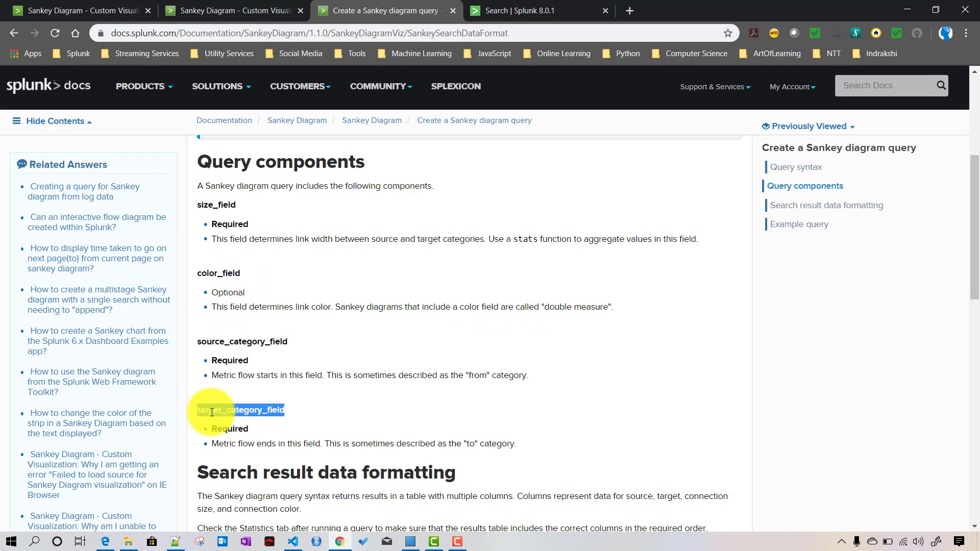
double_click(217, 272)
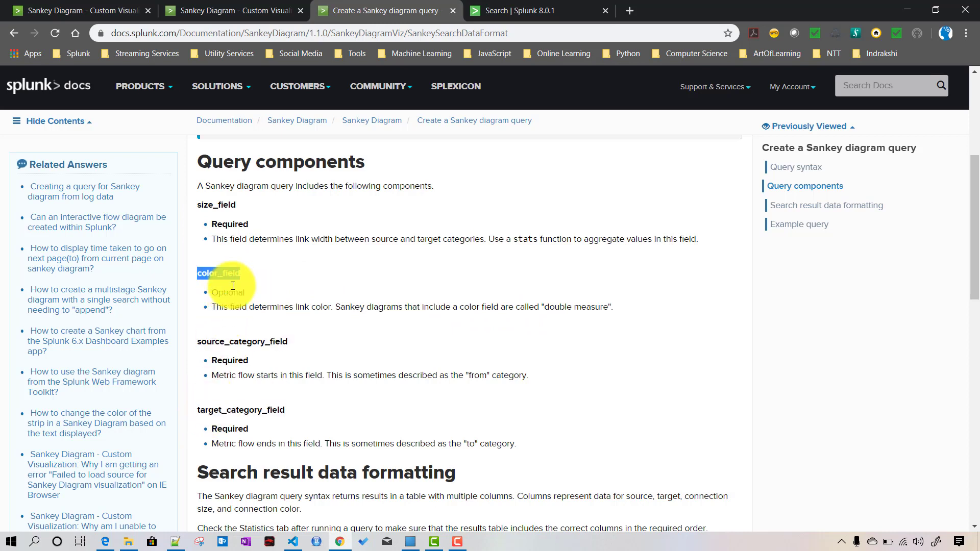
scroll(332, 331, "down", 3)
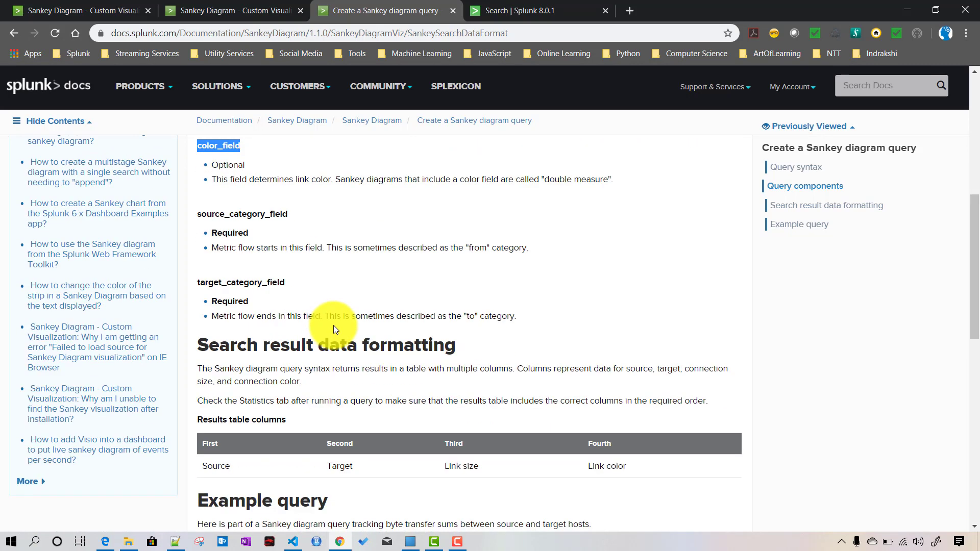
scroll(333, 326, "down", 1)
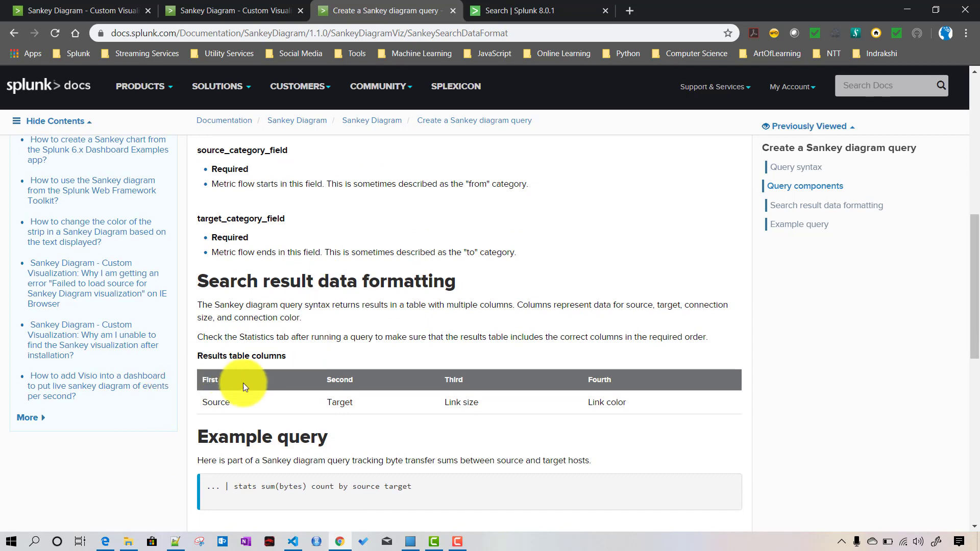
- Examine the Source, Link size and Link color entries in the documentation's Results table columns
double_click(201, 399)
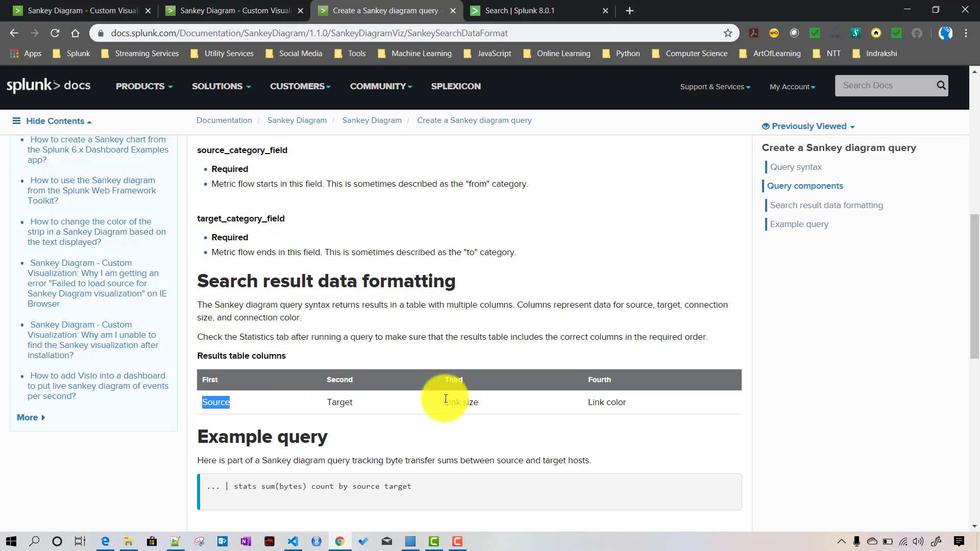
left_click_drag(444, 402, 477, 402)
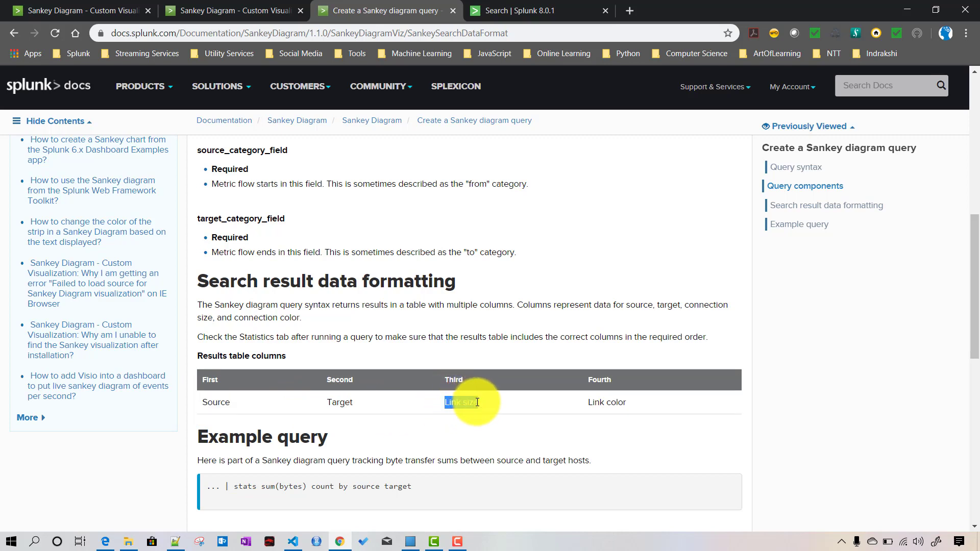
left_click(587, 404)
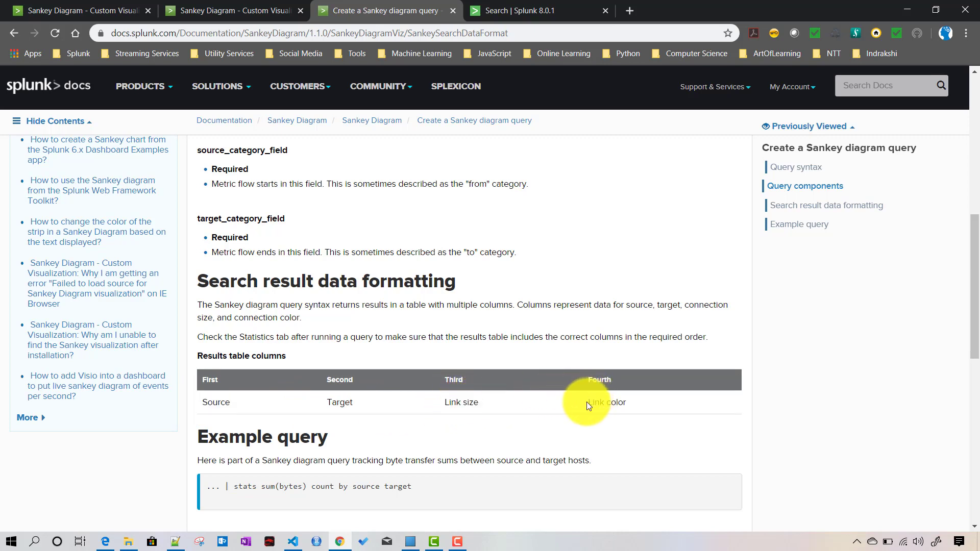
left_click_drag(586, 402, 626, 403)
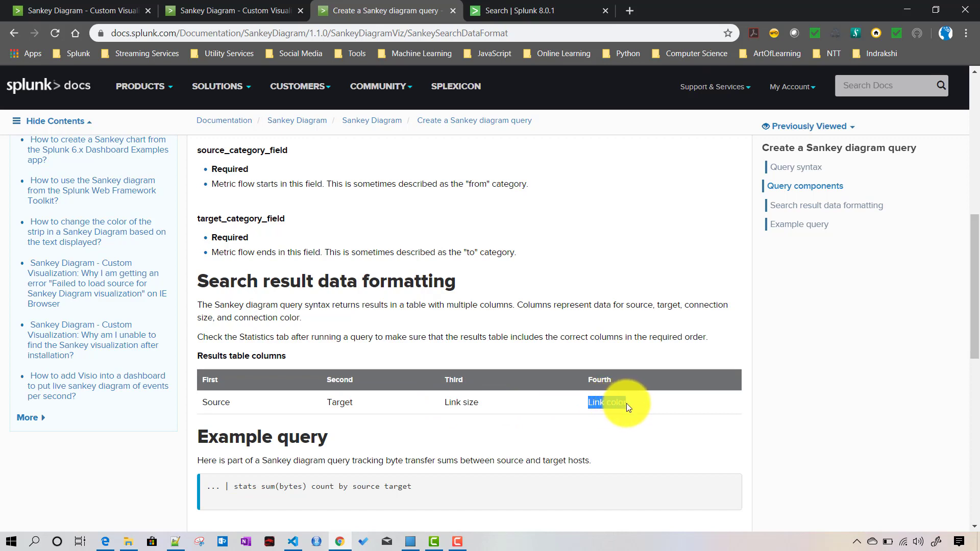
left_click(632, 402)
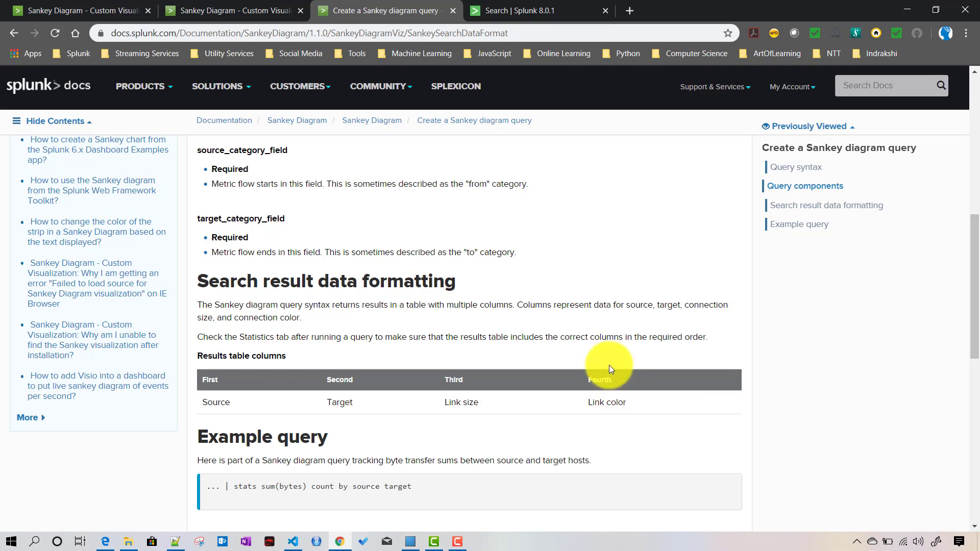
- Return to the Splunk search, append | stats count by Source_airport,Destination_airport on a new line, and run it
left_click(516, 16)
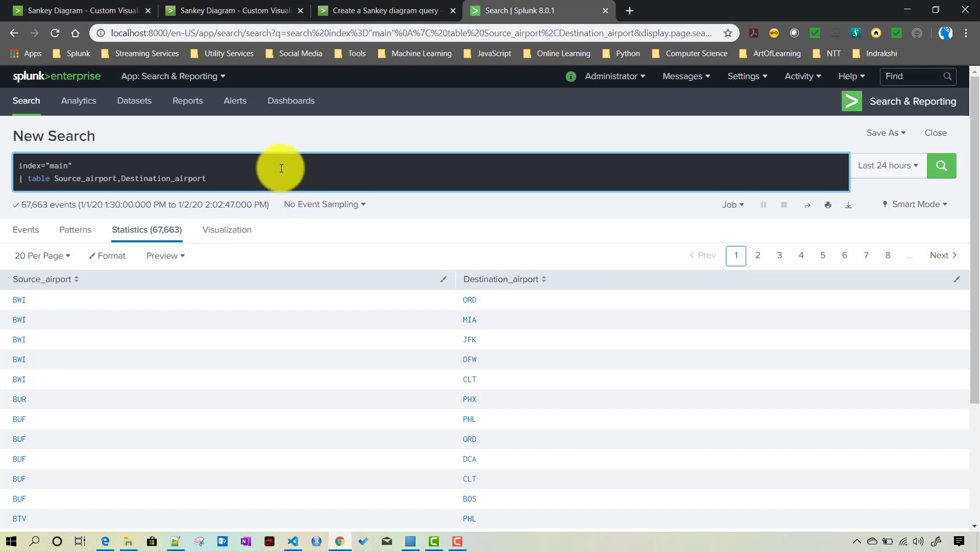
key("shift+Return")
type("| stats")
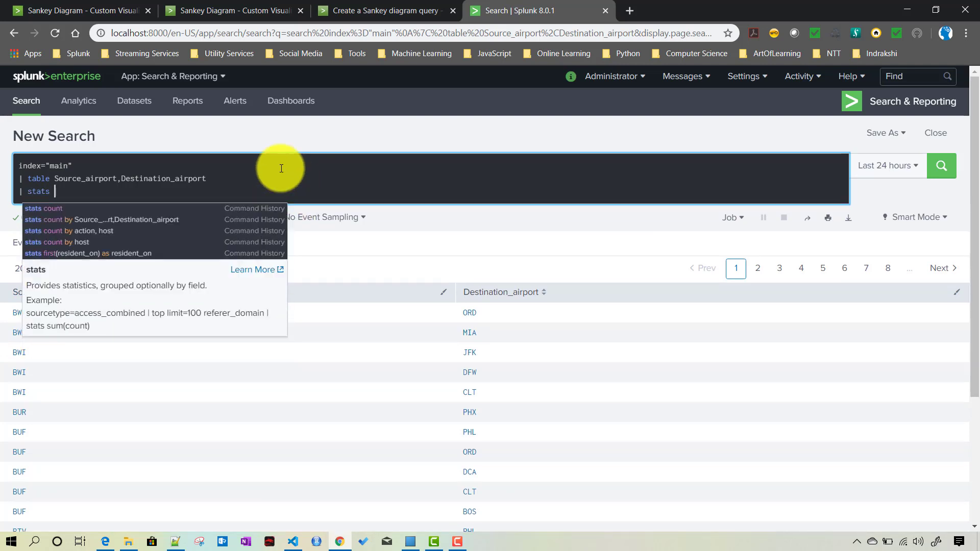
type(" count ")
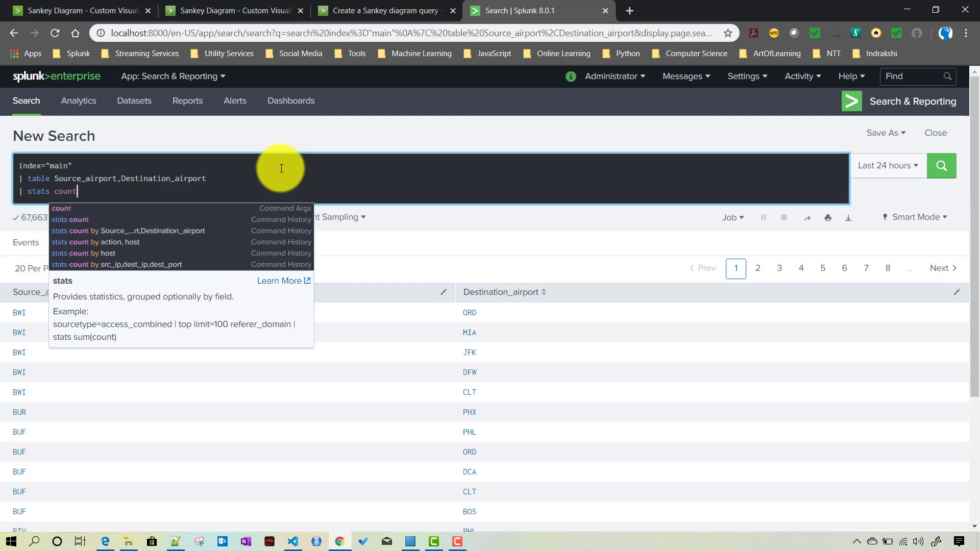
type("by")
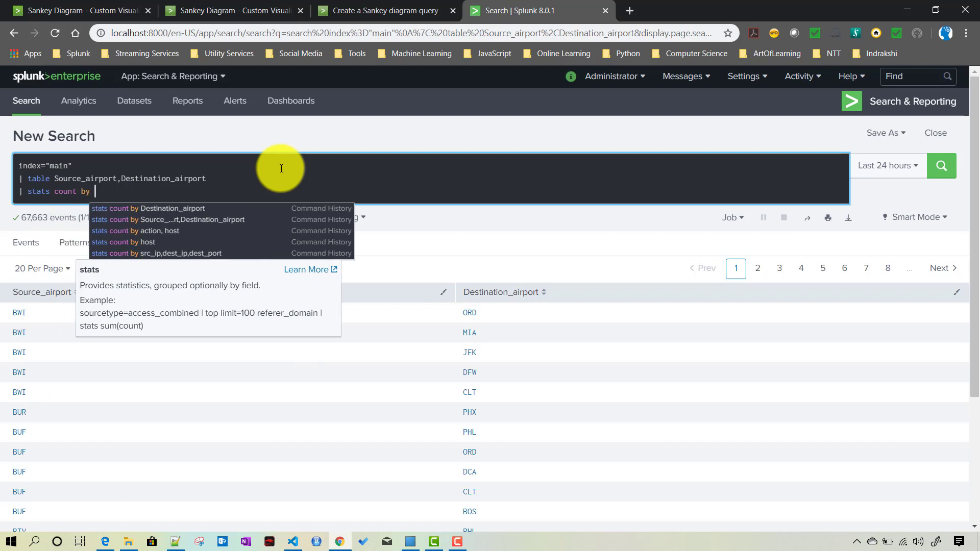
left_click(54, 178)
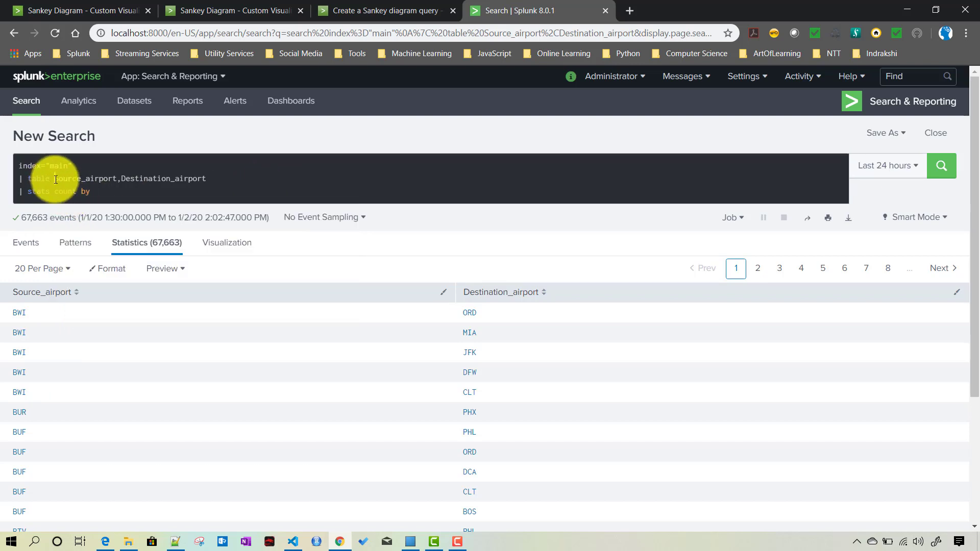
left_click(218, 180, "shift")
key("ctrl+c")
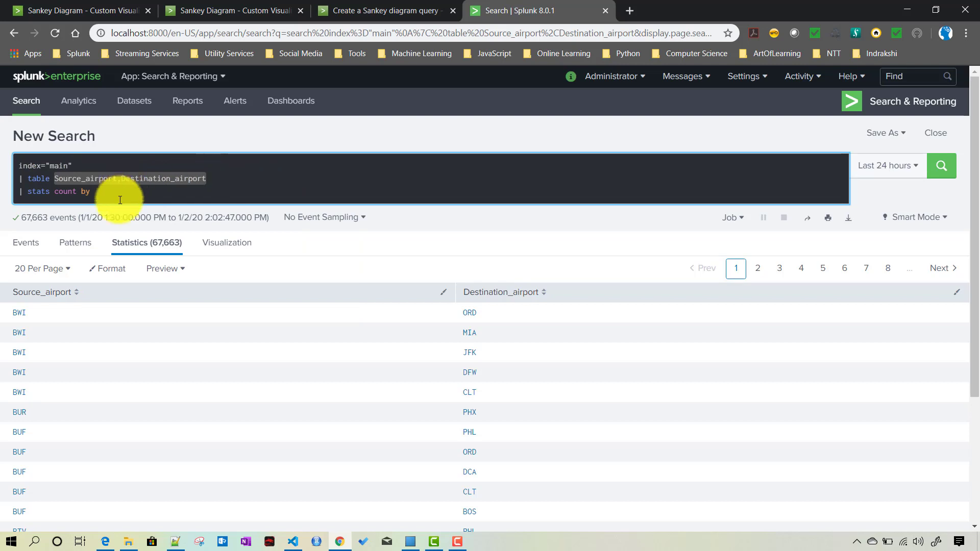
left_click(123, 192)
key("ctrl+v")
key("Return")
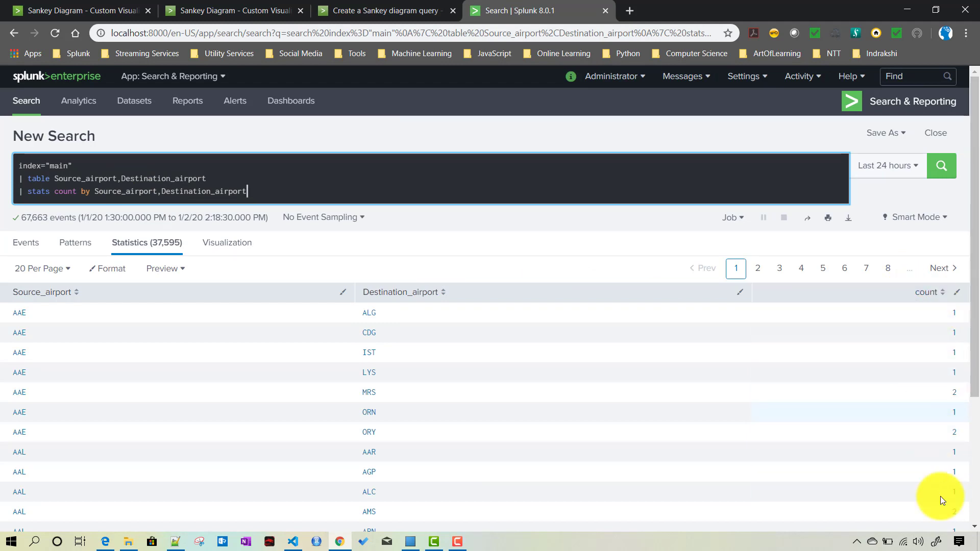
- Check the Source, Target and Link size column order in the Sankey documentation against the search's columns
left_click(354, 9)
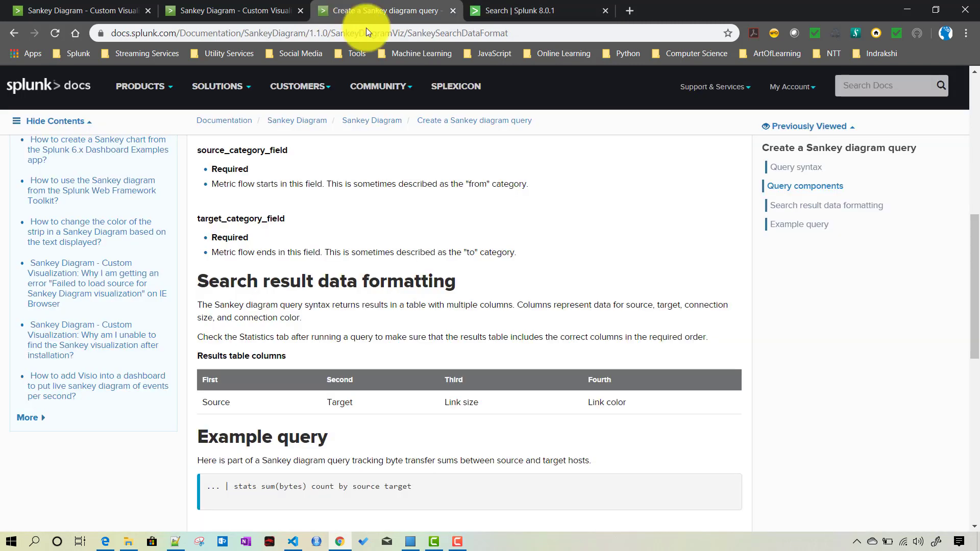
double_click(216, 404)
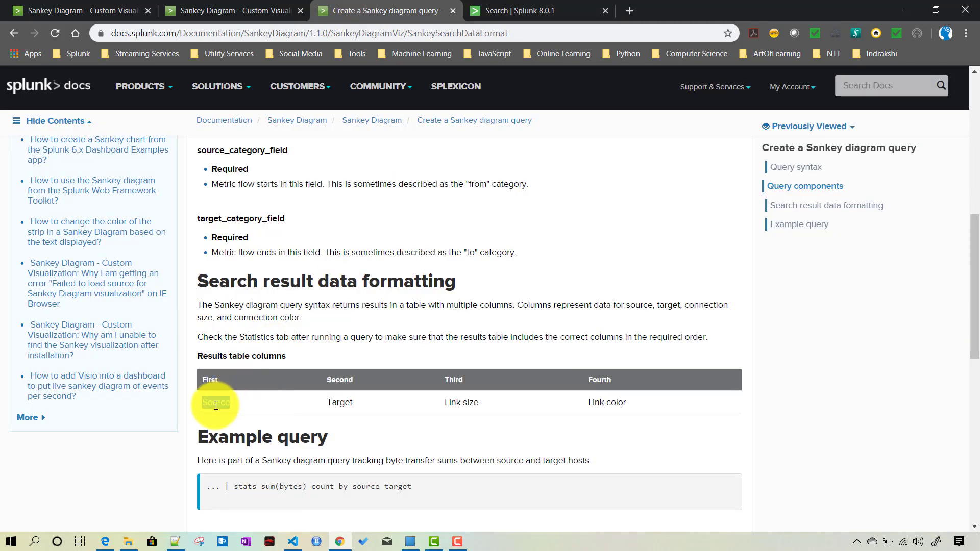
double_click(340, 402)
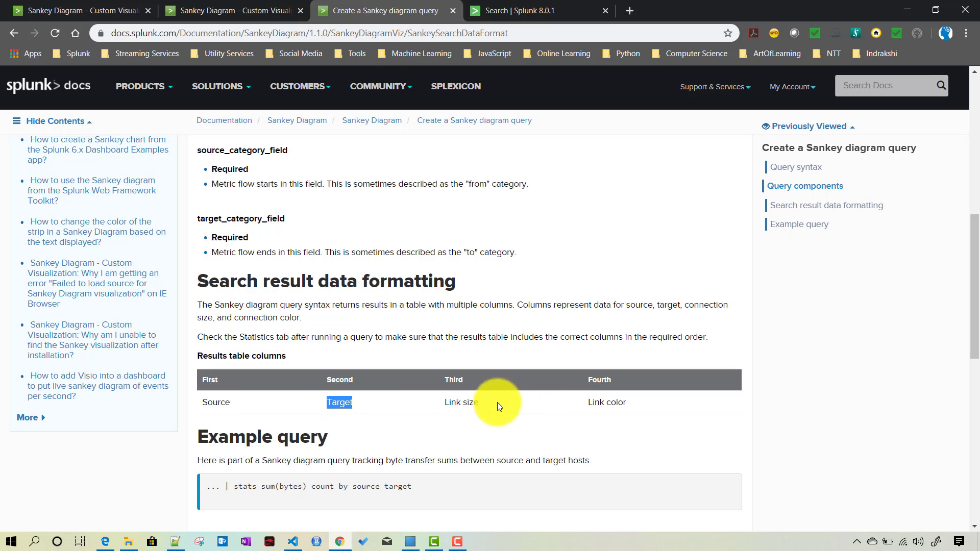
left_click_drag(479, 403, 438, 402)
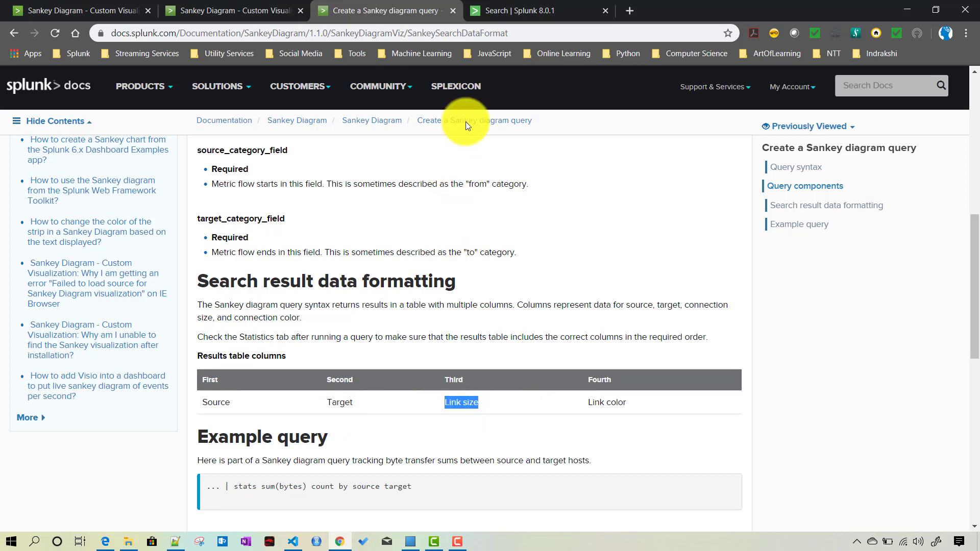
- Return to the Splunk search, append | where count > 10 on a new line, and run it
left_click(507, 13)
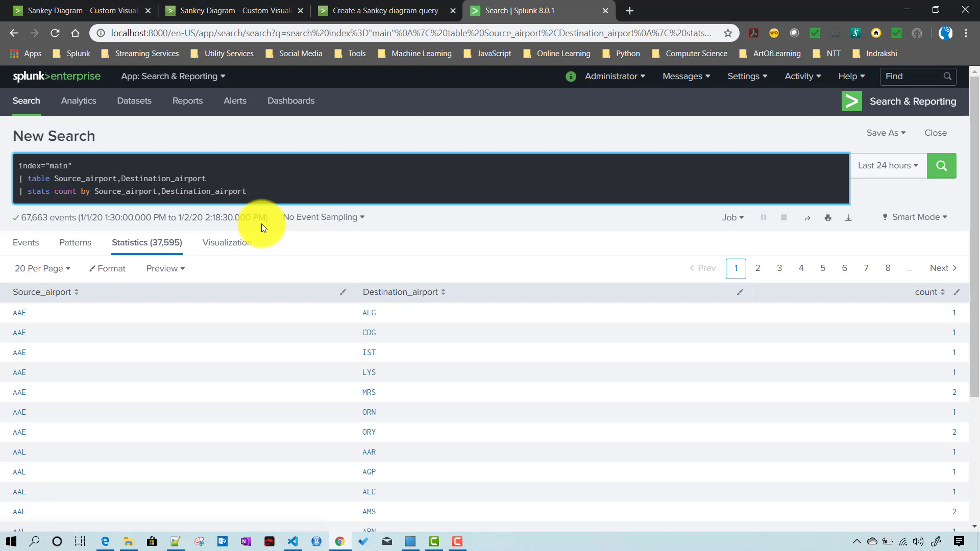
key("shift+Return")
type("| where")
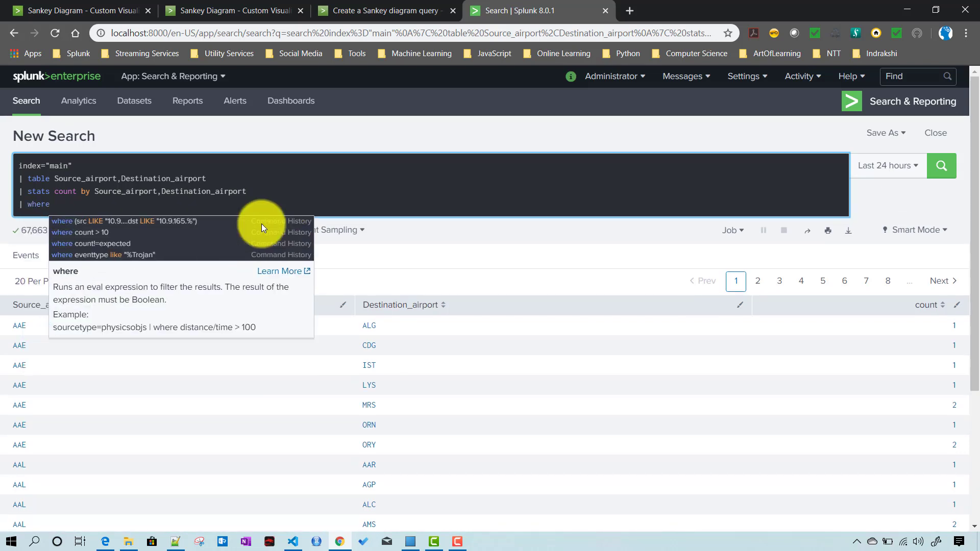
key("Down")
key("Down")
key("Return")
key("Return")
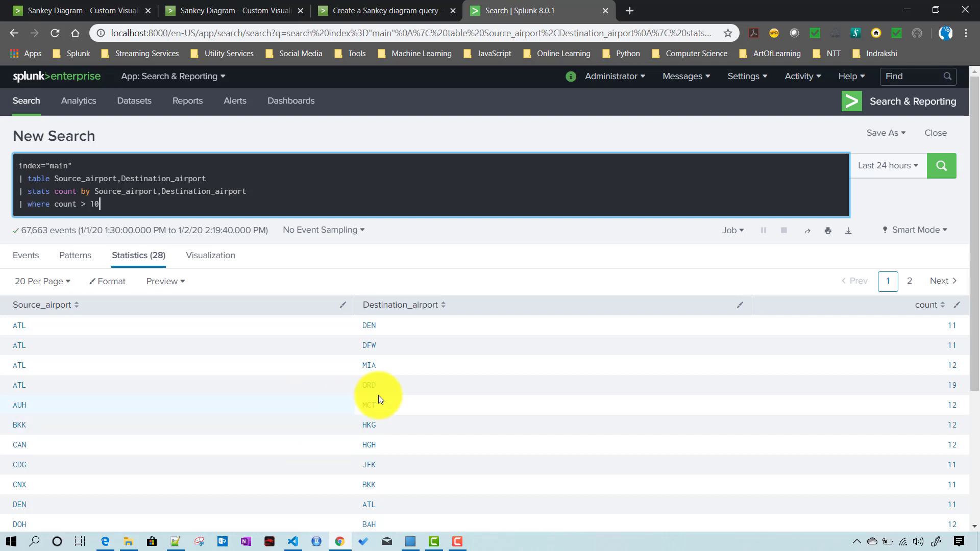
- Review the filtered airport pairs and display them as a Sankey Diagram visualization
scroll(361, 405, "down", 4)
scroll(361, 405, "up", 3)
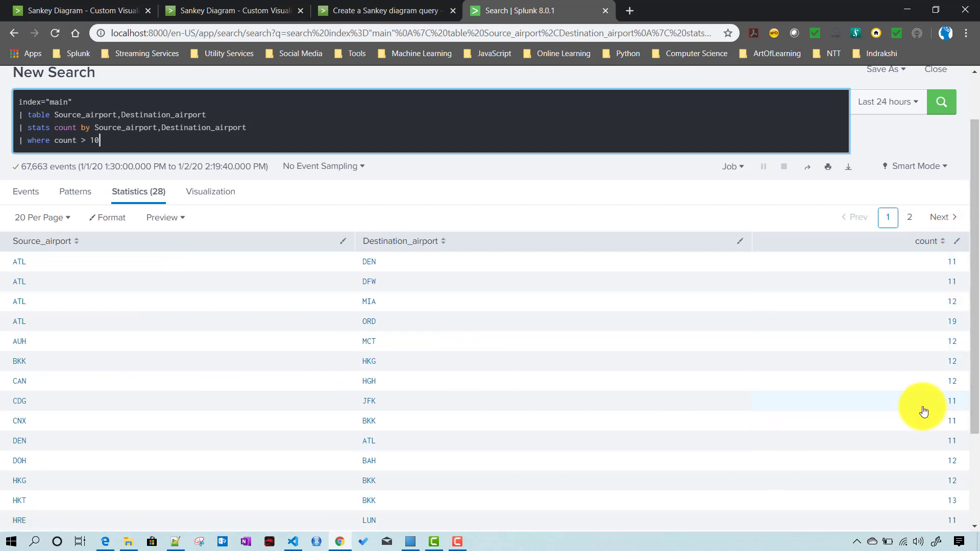
scroll(401, 314, "up", 1)
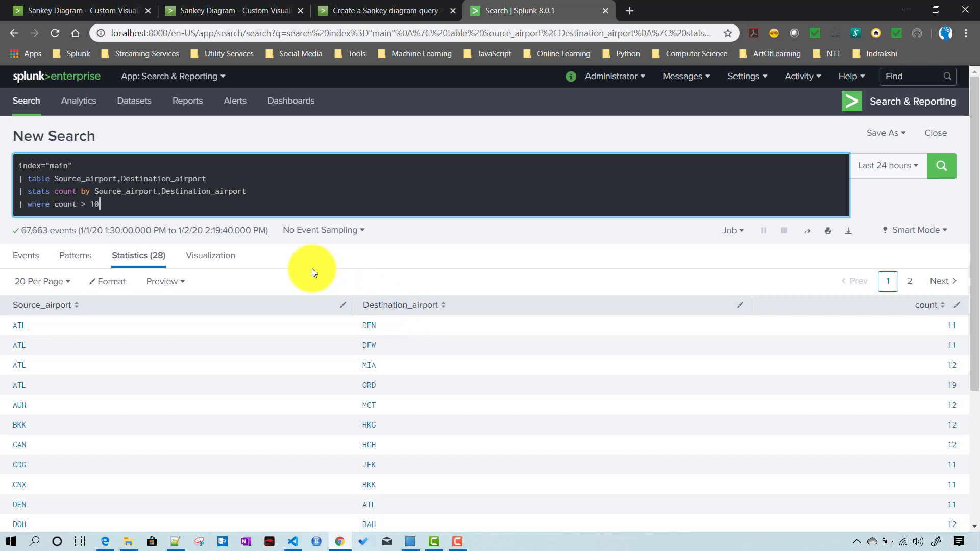
left_click(202, 257)
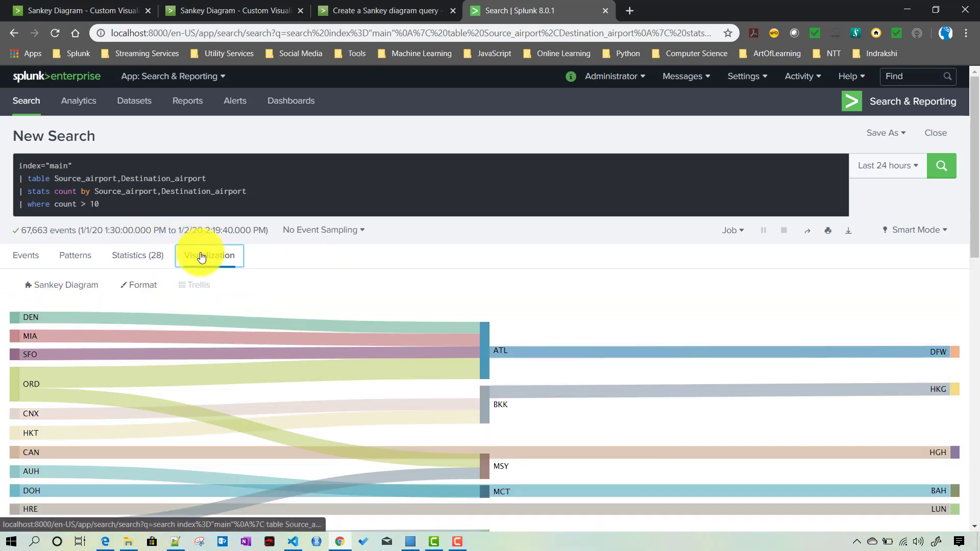
left_click(63, 288)
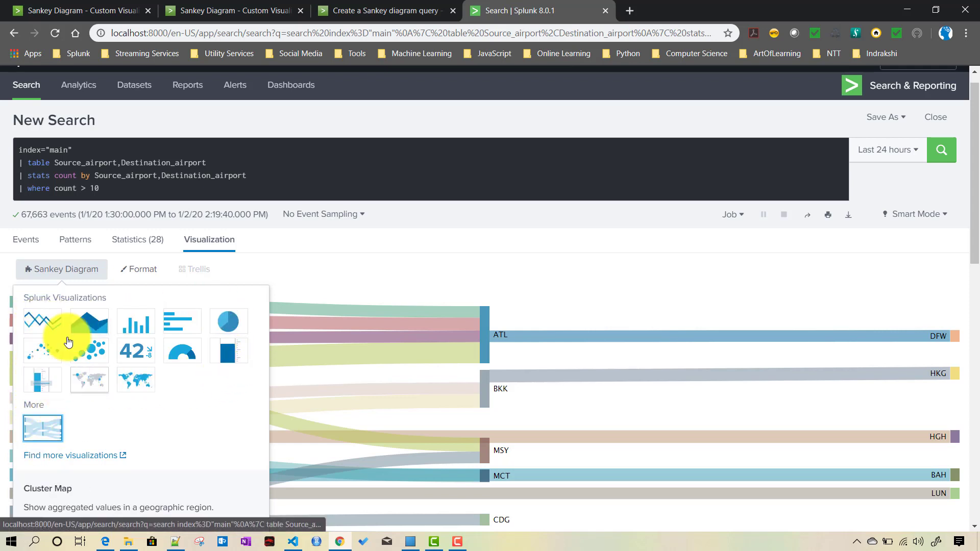
left_click(43, 435)
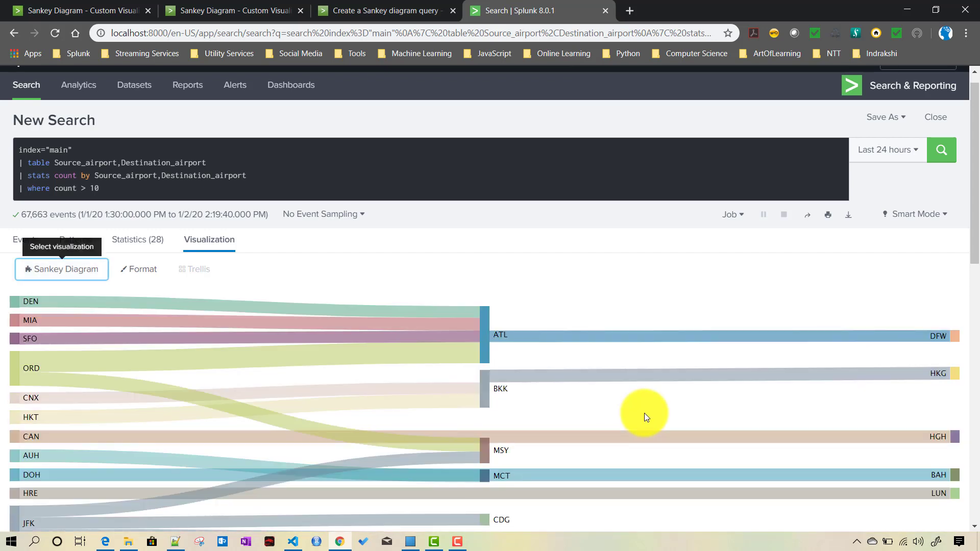
- Inspect the source, target and count details of the ATL node and the links leading into it in the Sankey diagram
scroll(656, 271, "down", 1)
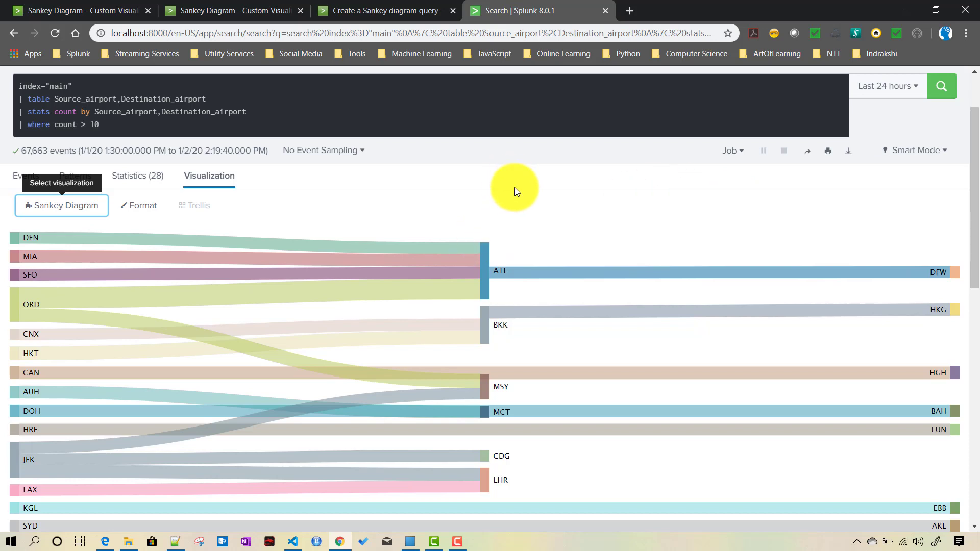
mouse_move(500, 271)
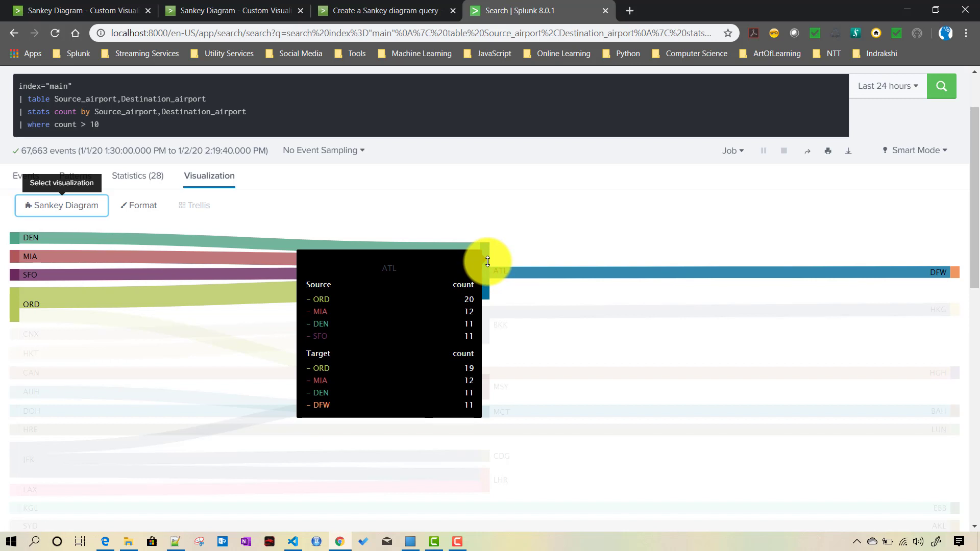
mouse_move(474, 260)
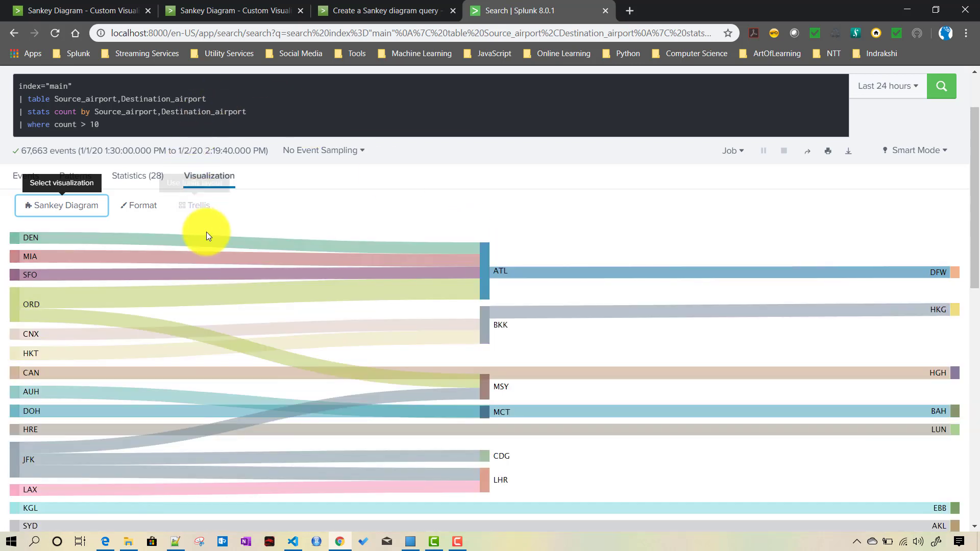
mouse_move(209, 242)
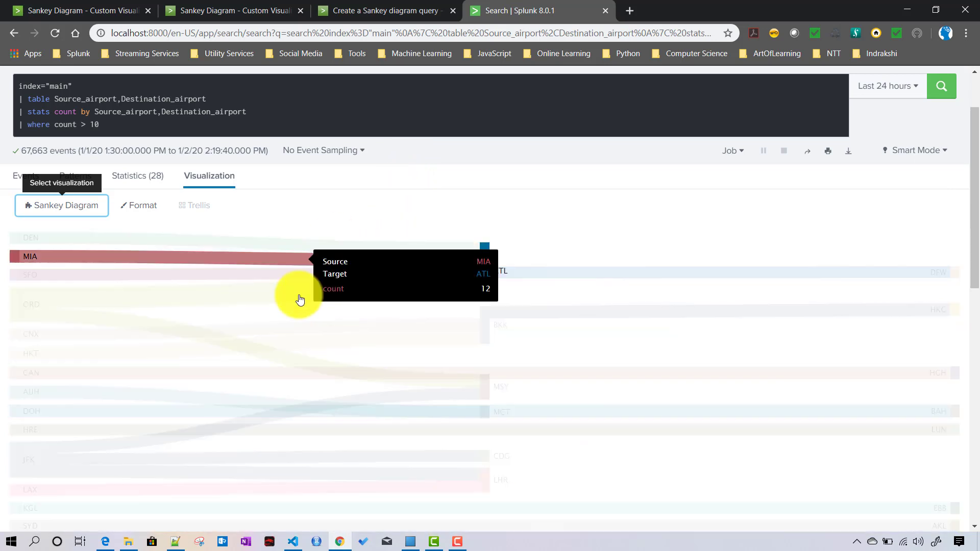
mouse_move(291, 299)
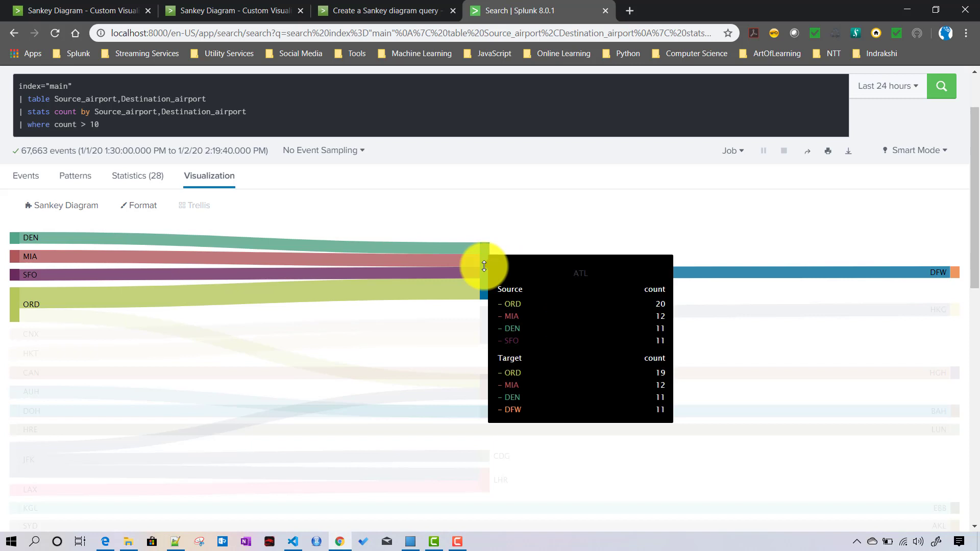
mouse_move(34, 261)
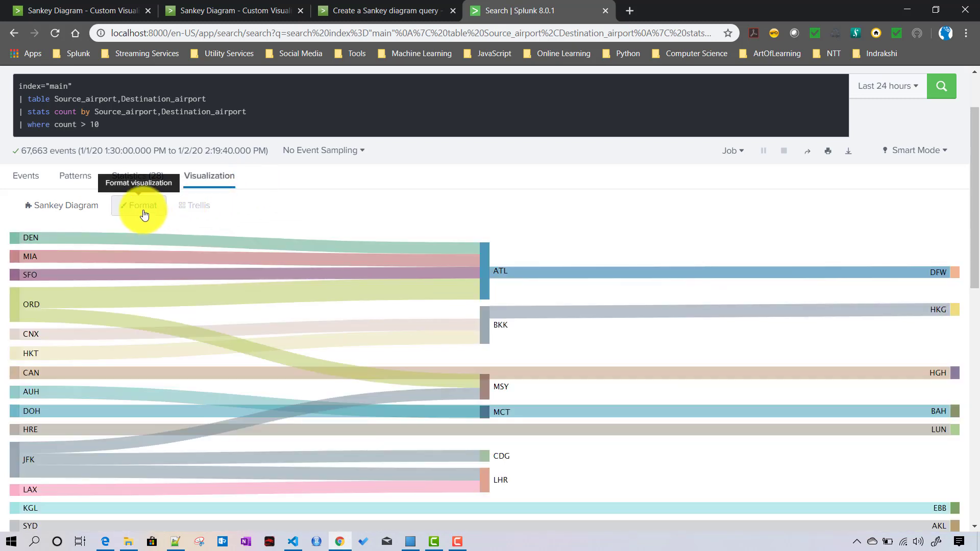
- Compare the Sankey diagram's airport flows with the source, destination and count rows in the statistics table
left_click(138, 177)
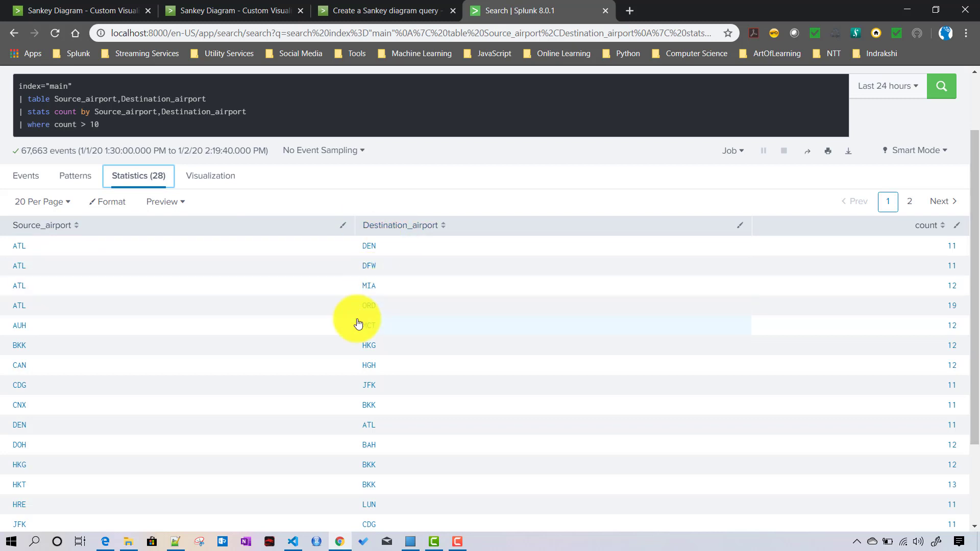
left_click(211, 178)
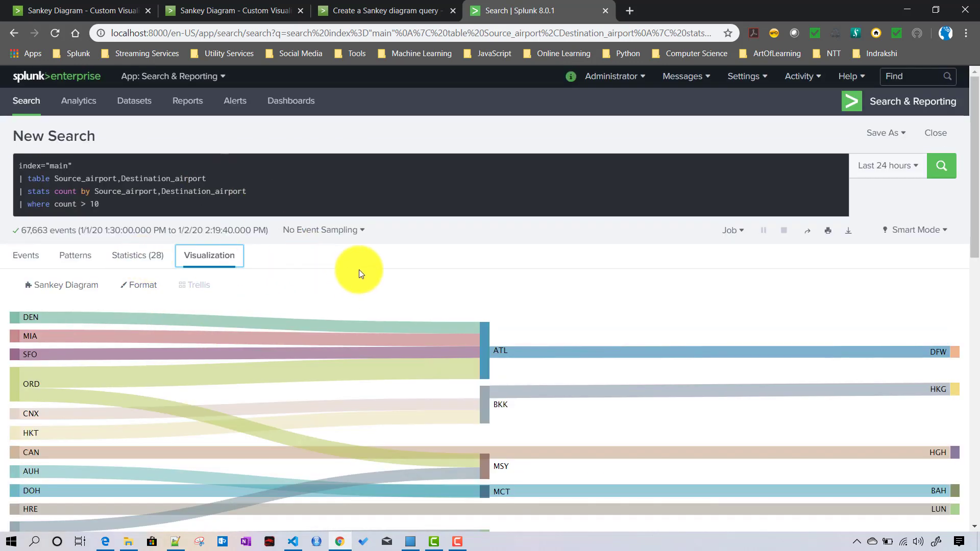
scroll(359, 269, "down", 2)
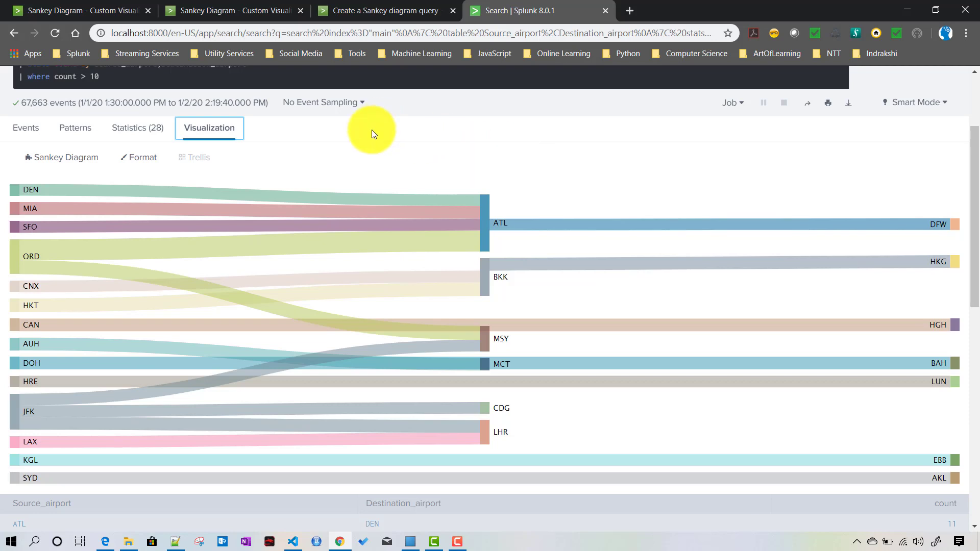
mouse_move(303, 198)
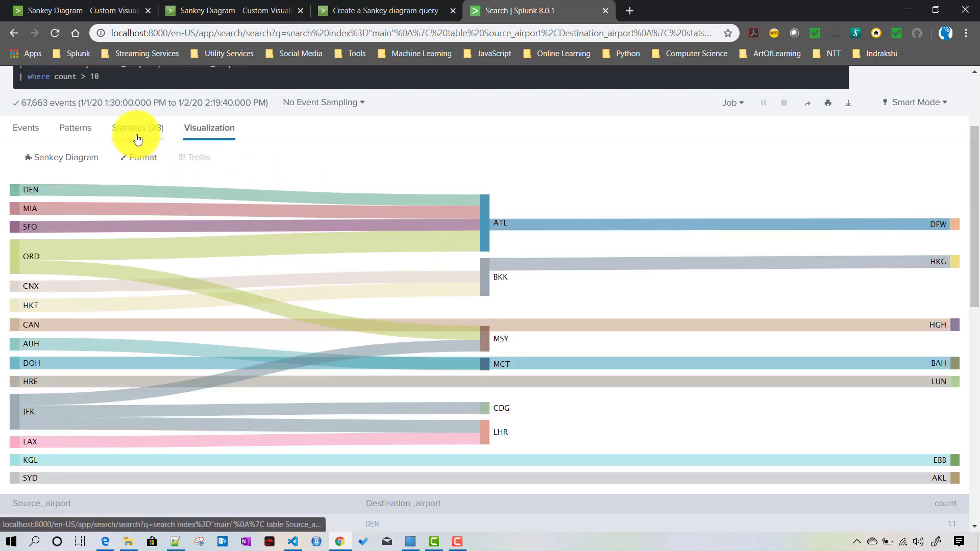
left_click(136, 133)
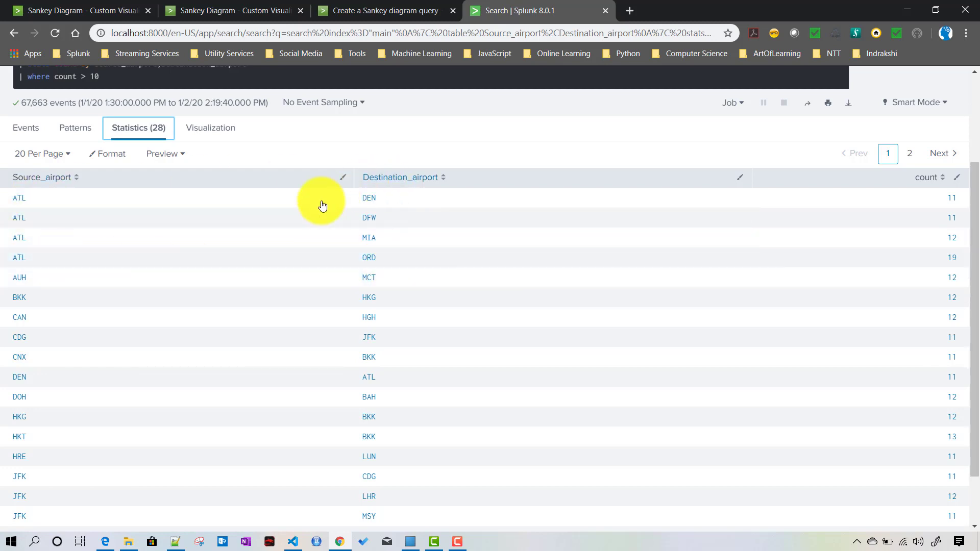
- Return to the Sankey diagram, open its general format settings, and inspect the labels and tooltip of the ATL node
left_click(209, 127)
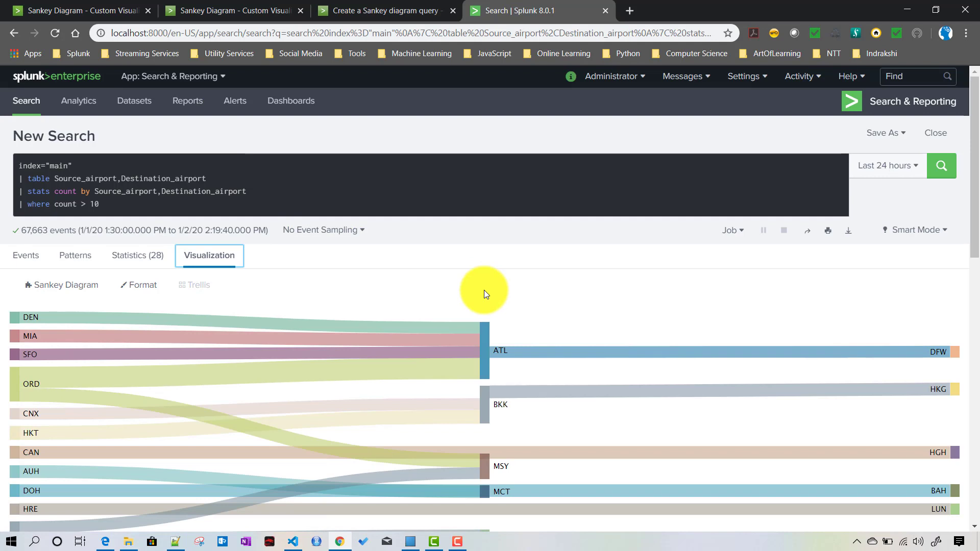
scroll(484, 290, "down", 1)
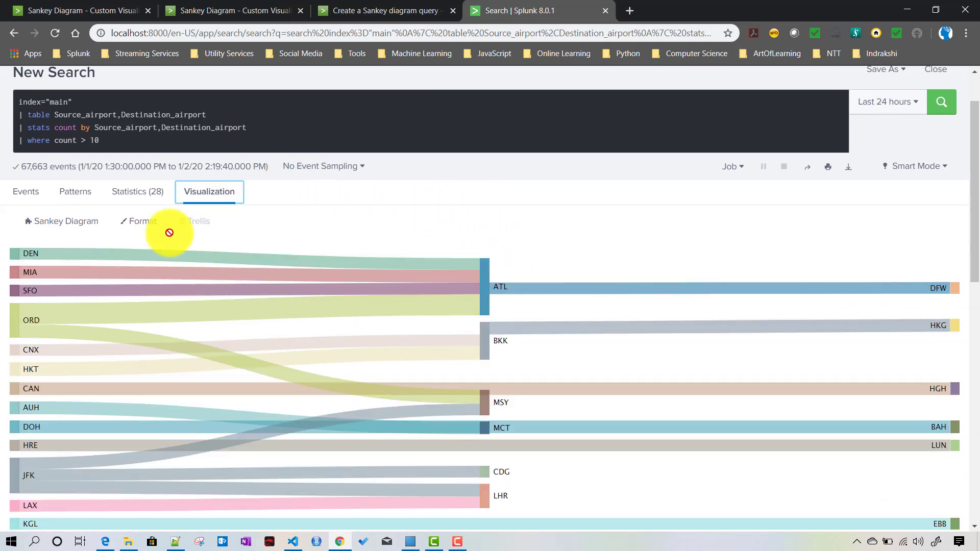
left_click(141, 223)
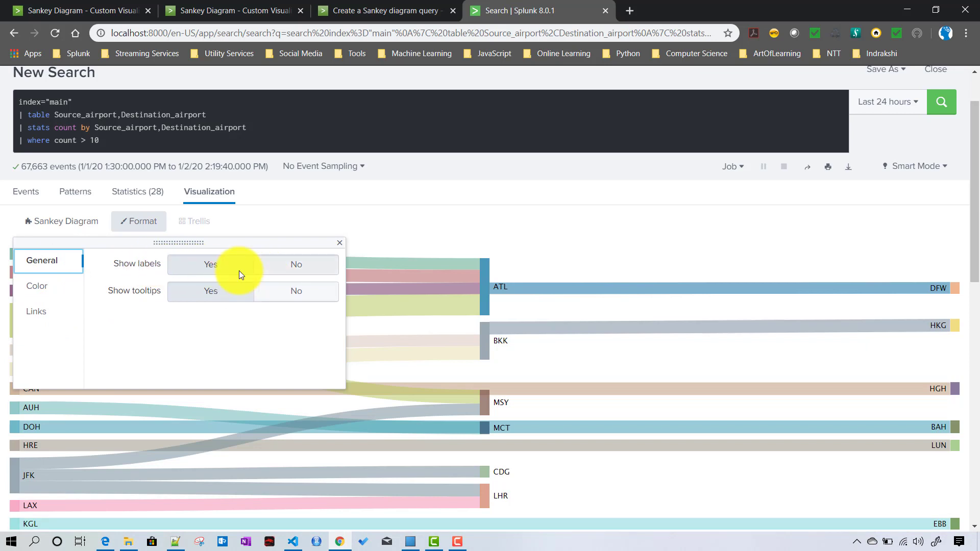
mouse_move(459, 282)
mouse_move(499, 284)
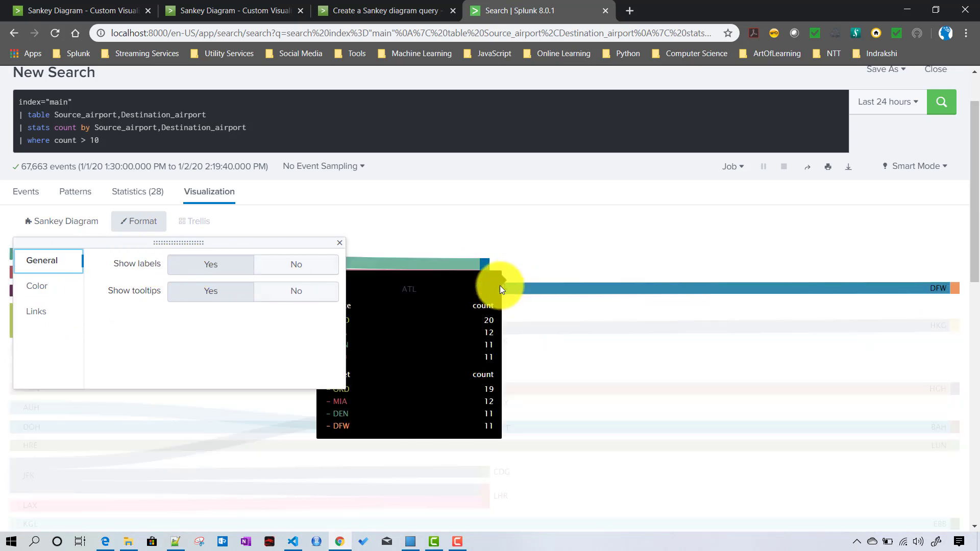
mouse_move(501, 344)
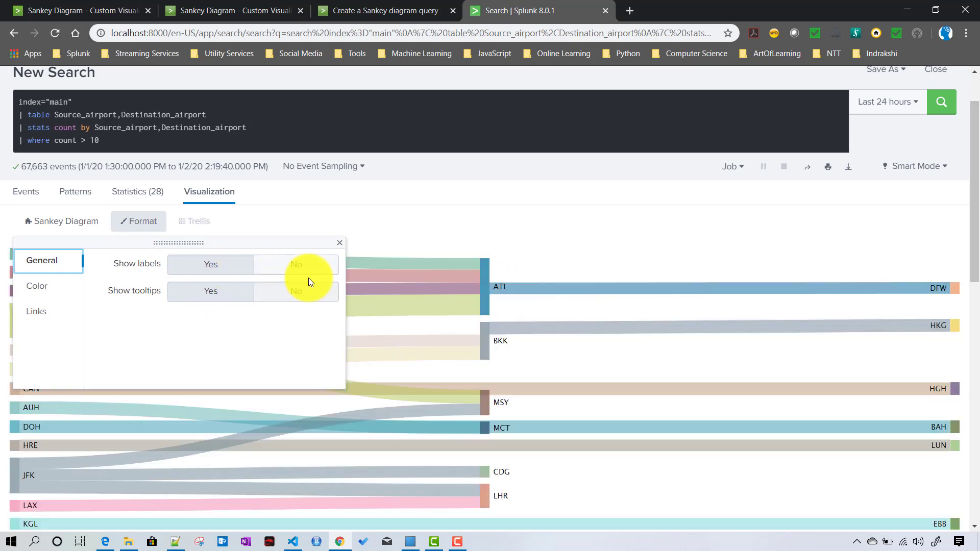
- Try hiding the Sankey diagram's labels and its tooltips one at a time, setting each option back to Yes
left_click(301, 273)
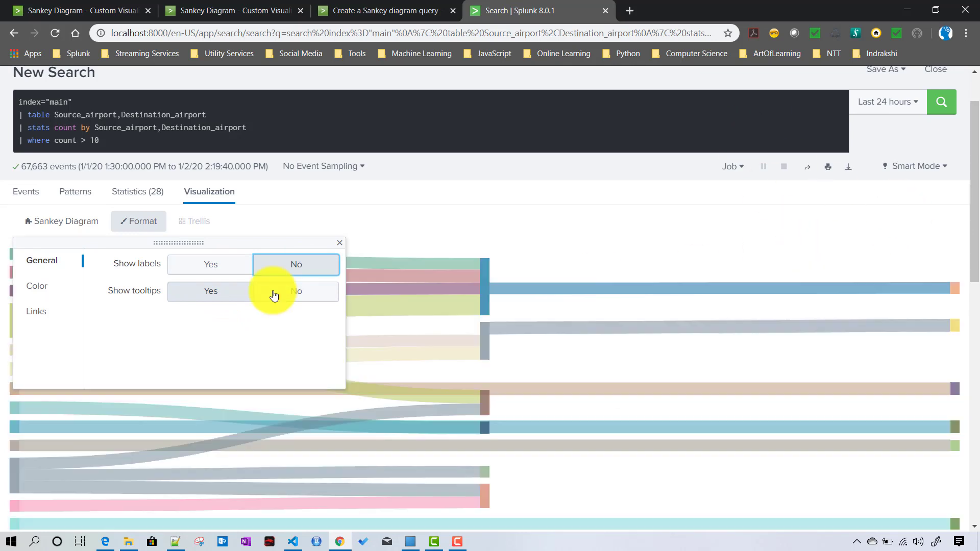
left_click(216, 268)
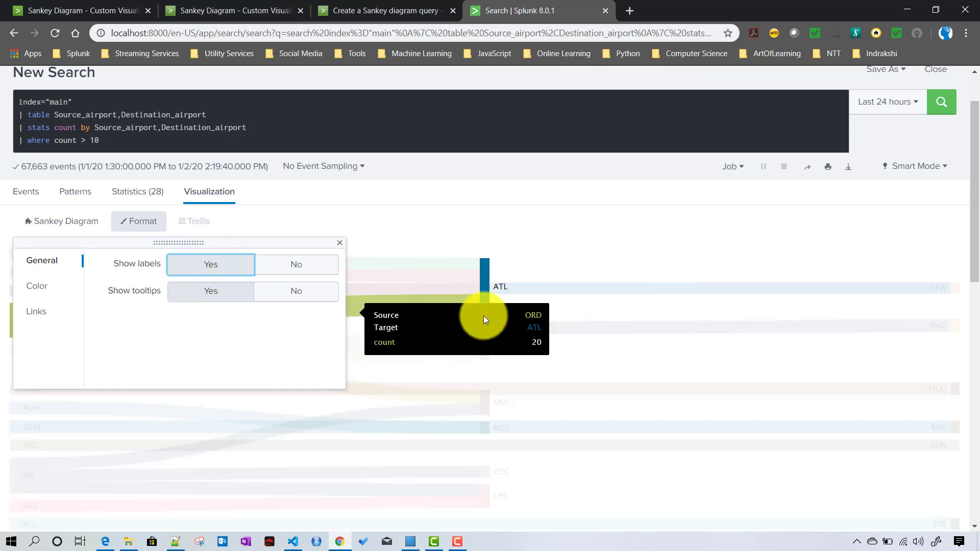
mouse_move(563, 295)
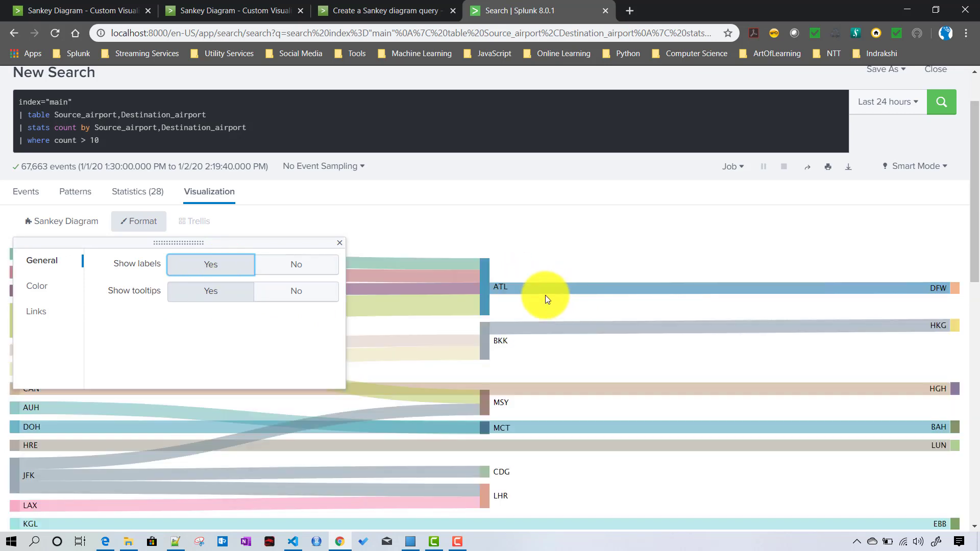
left_click(277, 302)
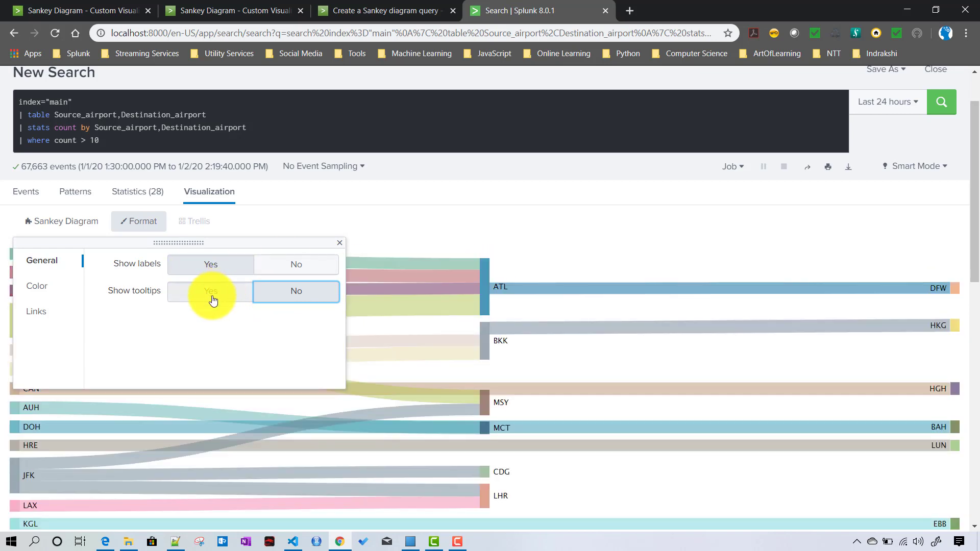
left_click(213, 299)
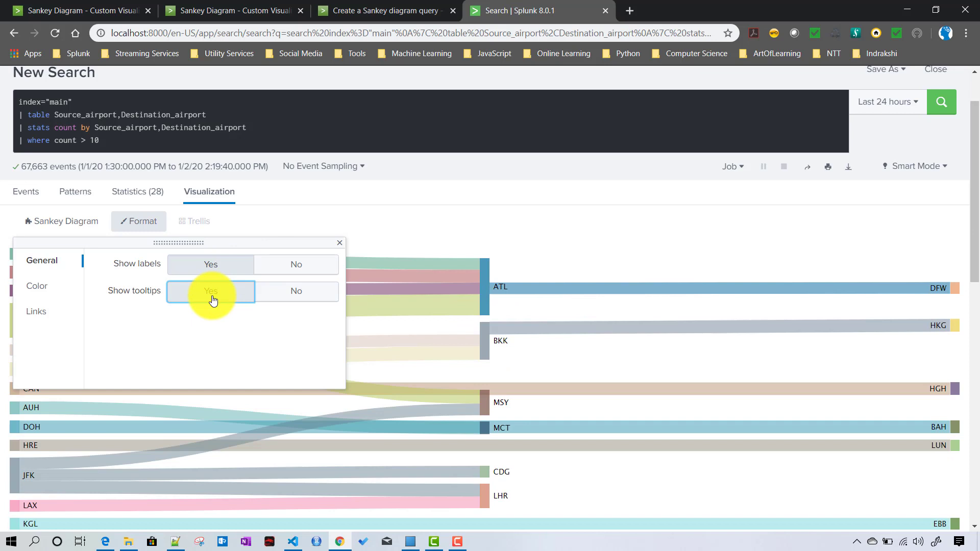
- In the link format settings, show backwards links with the Dashed style and close the settings
left_click(44, 315)
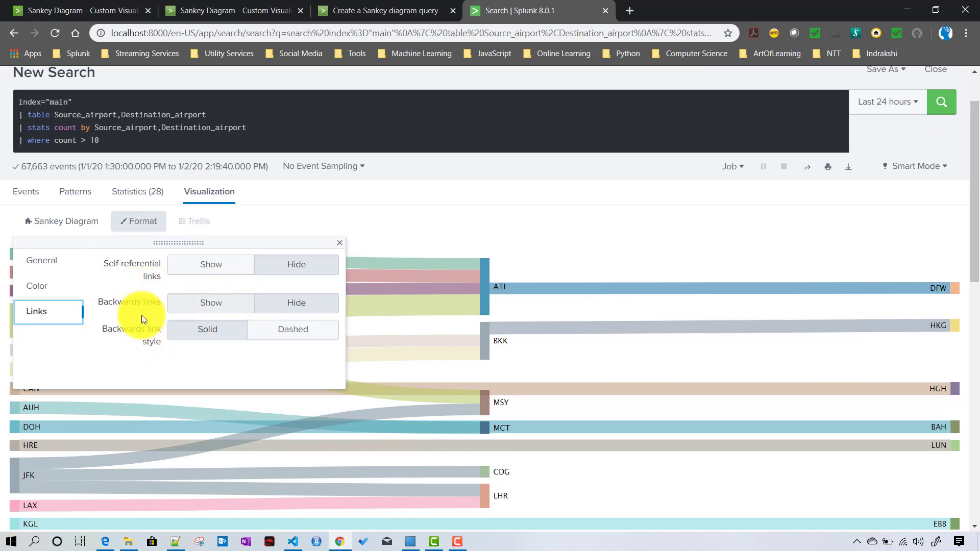
left_click(214, 305)
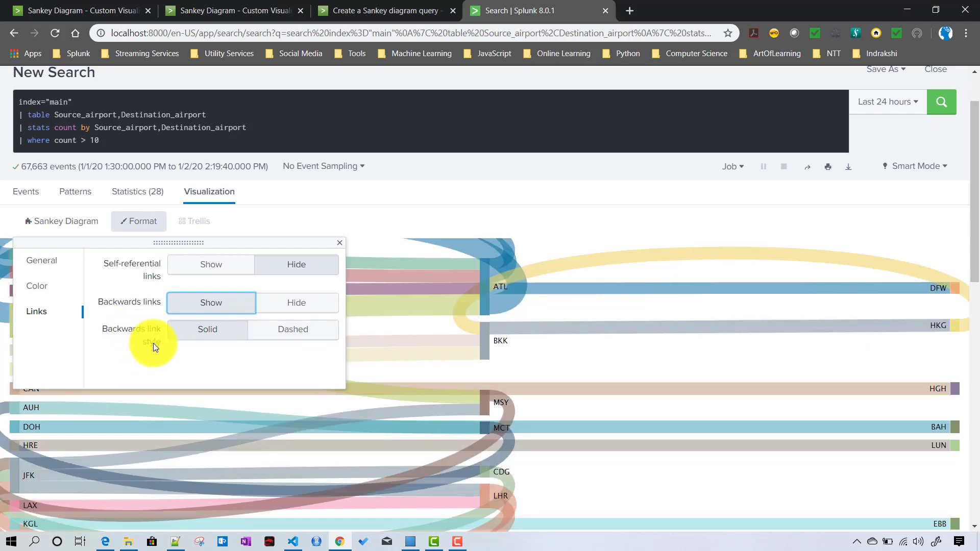
left_click(300, 333)
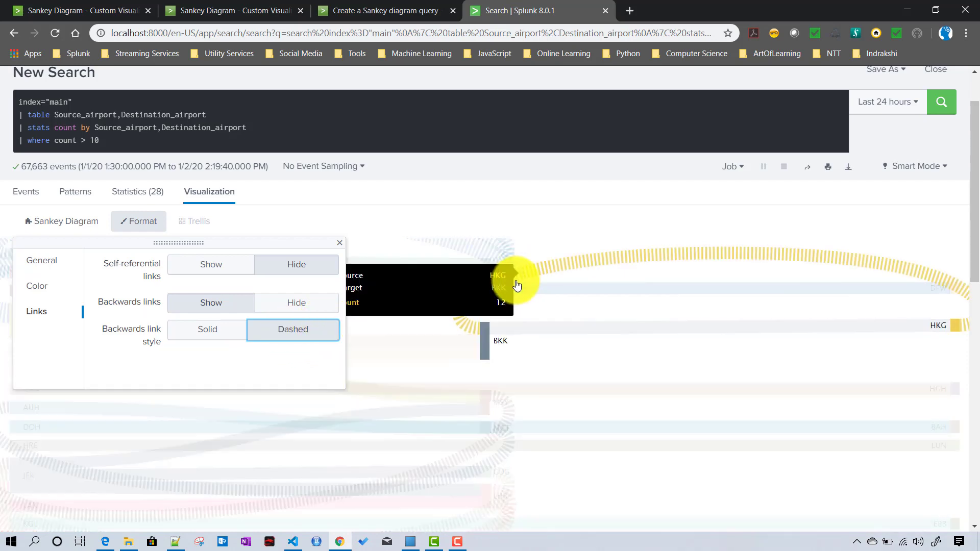
key("Escape")
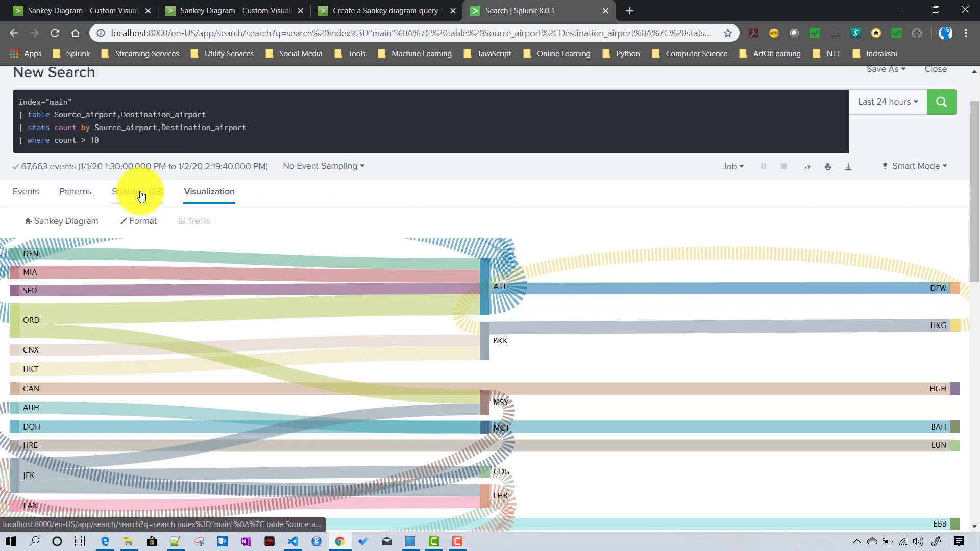
- Check the airport pairs in the statistics table, and inspect the MIA node and its link to ATL in the Sankey diagram
left_click(138, 193)
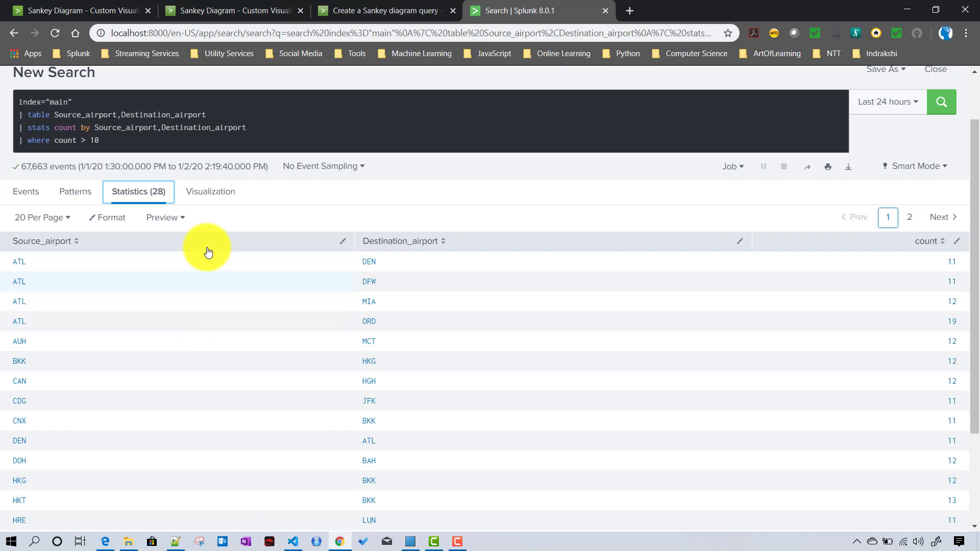
left_click(204, 204)
mouse_move(72, 339)
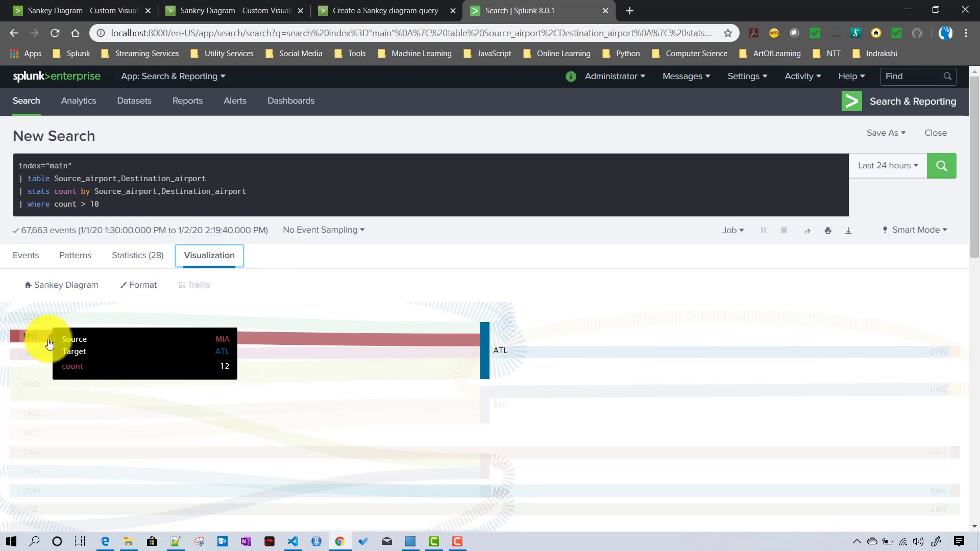
mouse_move(416, 343)
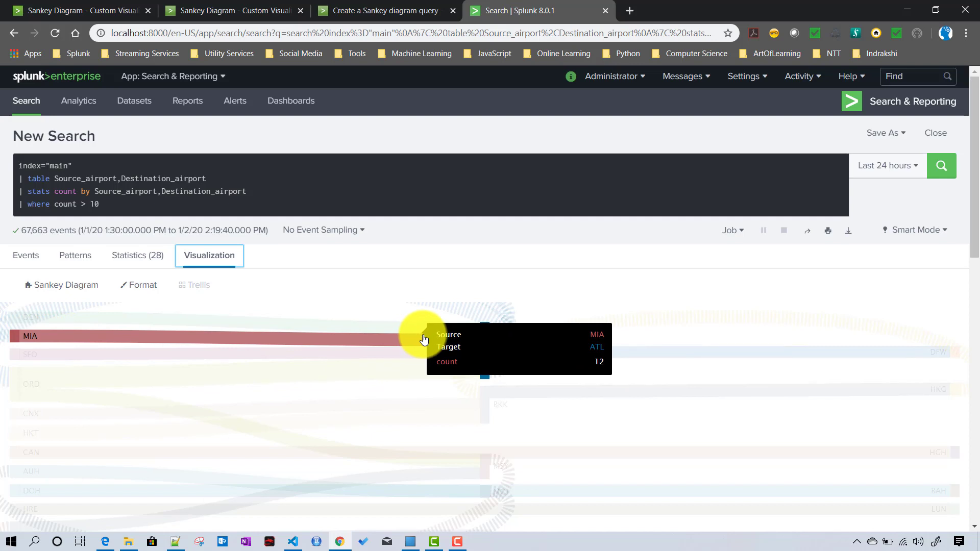
mouse_move(25, 341)
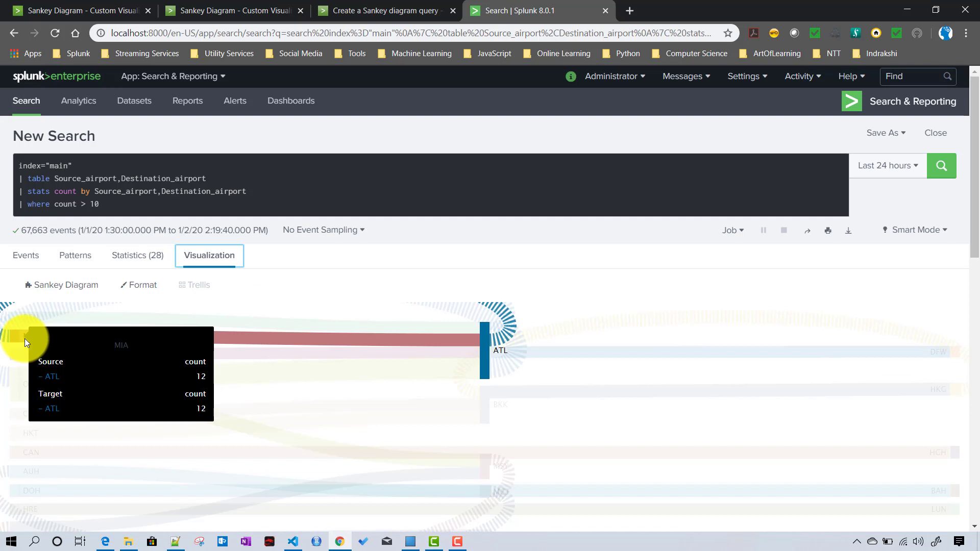
- Review the diagram's link format settings and examine the dashed backwards links around the ATL node
left_click(136, 287)
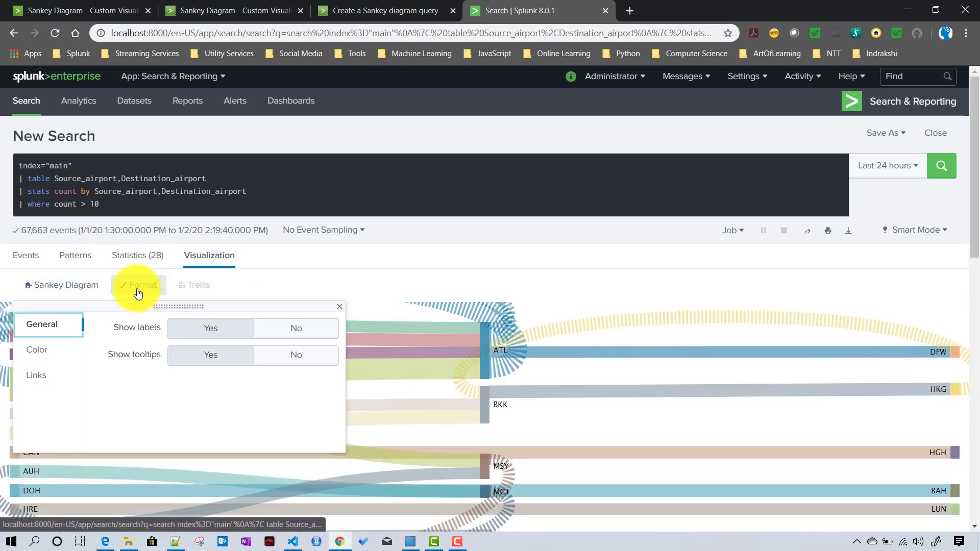
left_click(45, 380)
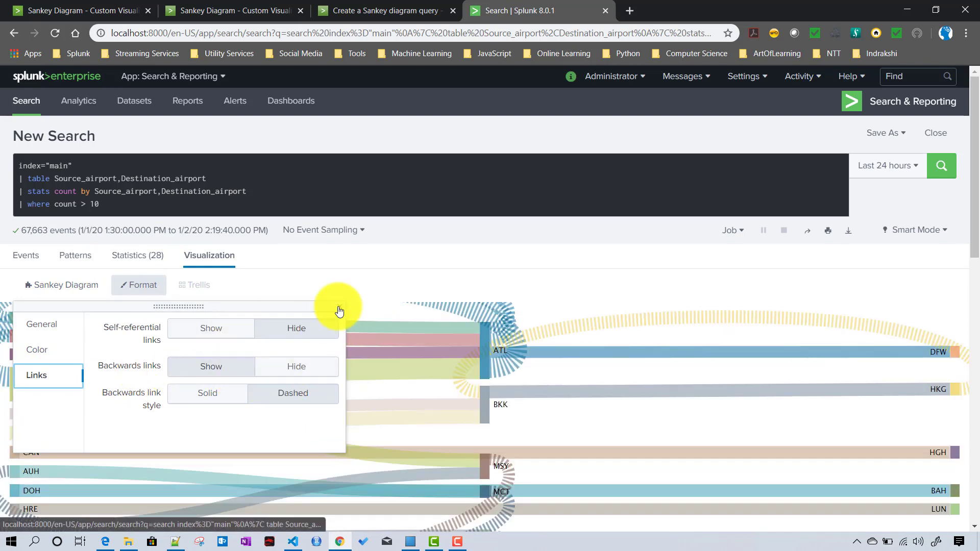
left_click(340, 306)
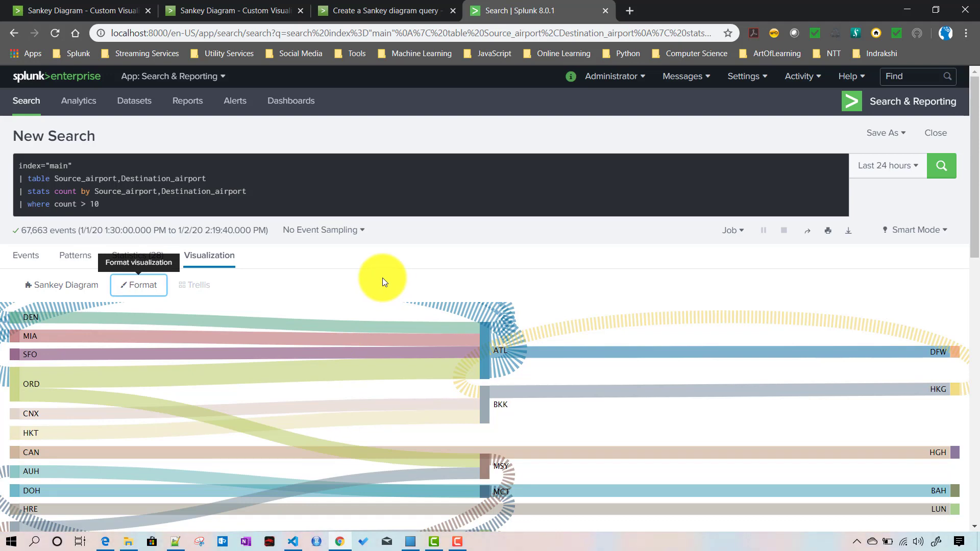
mouse_move(499, 334)
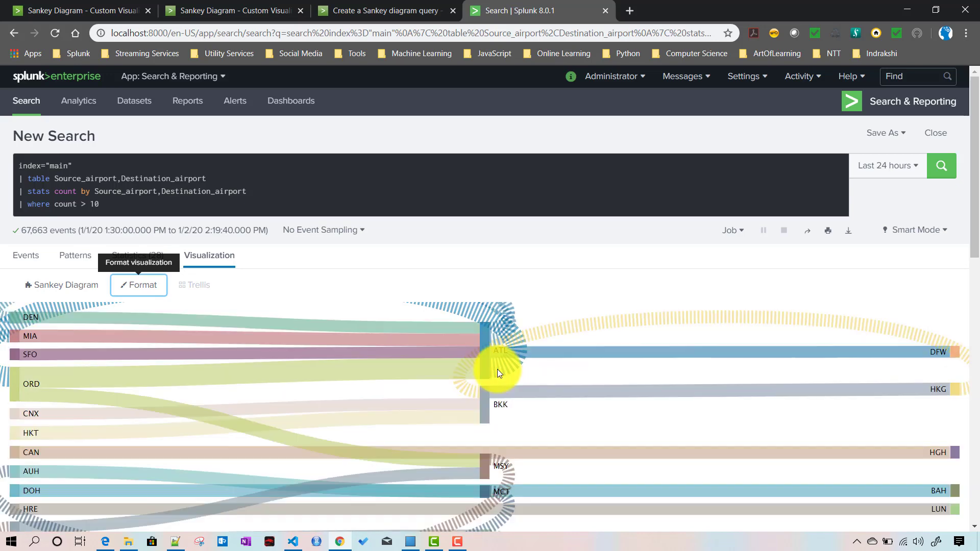
mouse_move(491, 368)
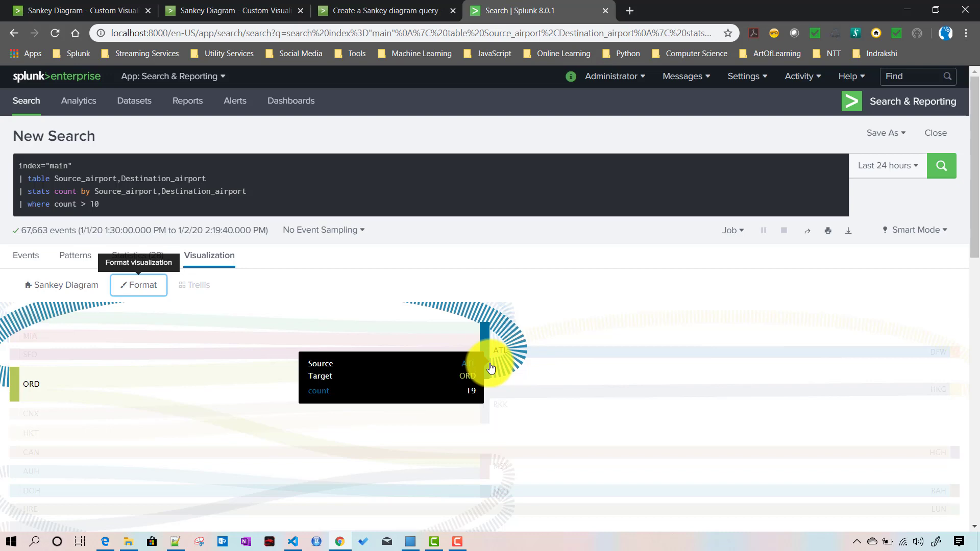
scroll(491, 368, "down", 1)
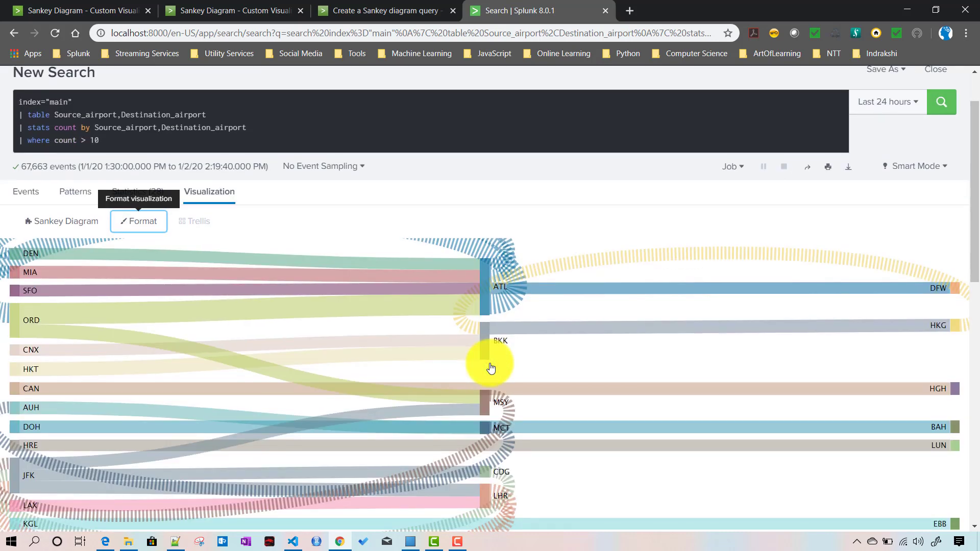
mouse_move(485, 399)
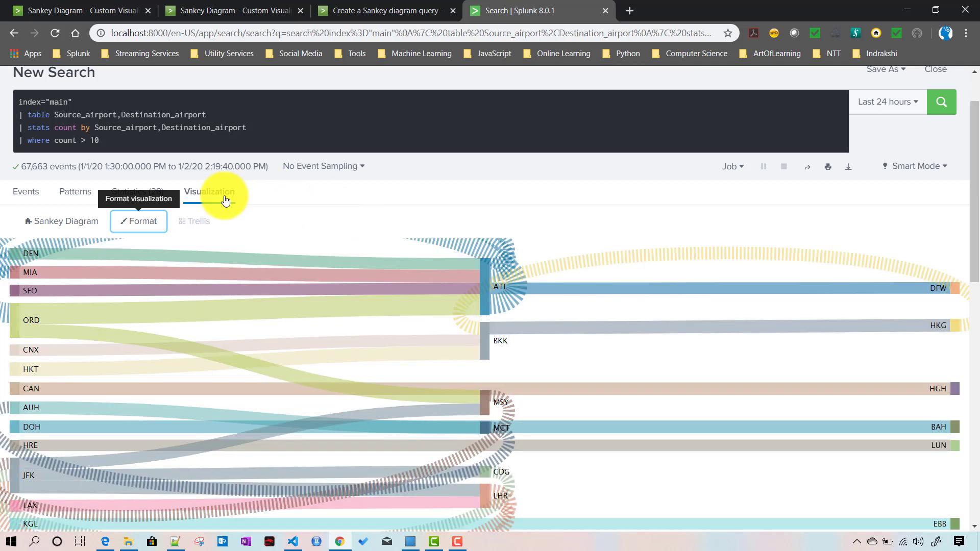
- Set self-referential links to Show in the diagram's link format settings and close the settings
left_click(142, 221)
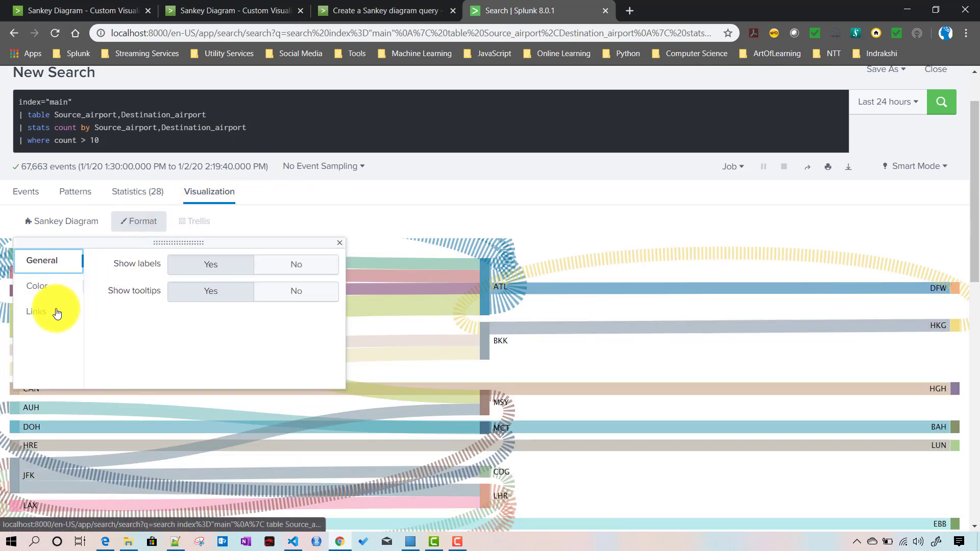
left_click(37, 314)
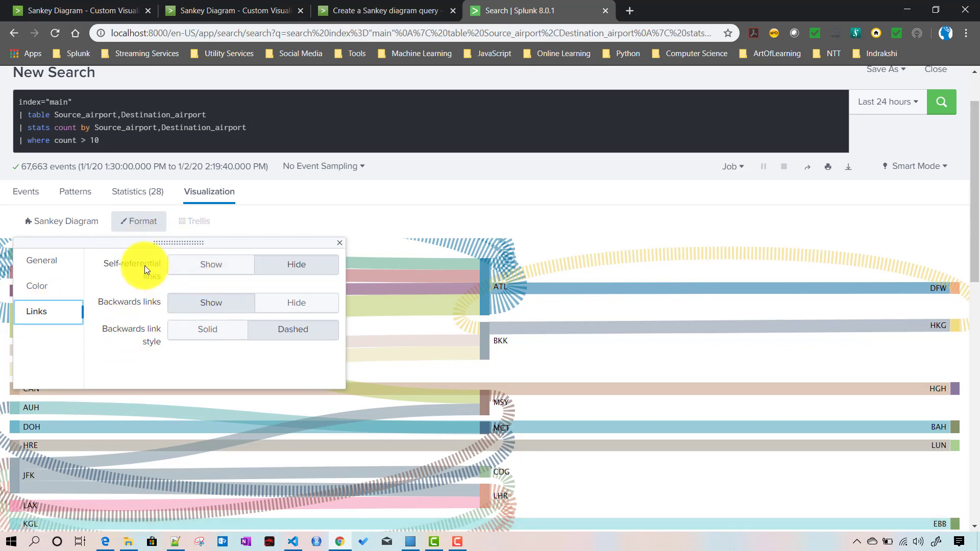
left_click(207, 273)
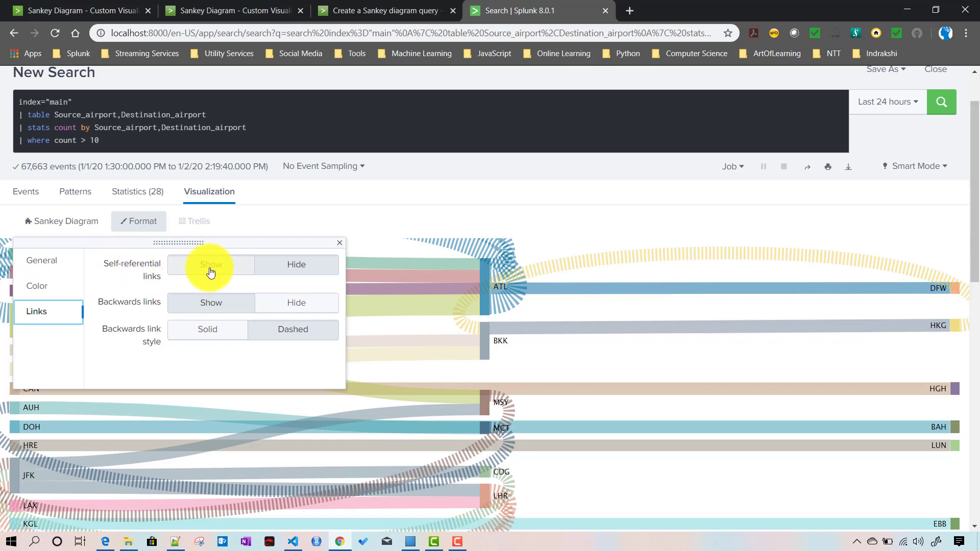
left_click(209, 271)
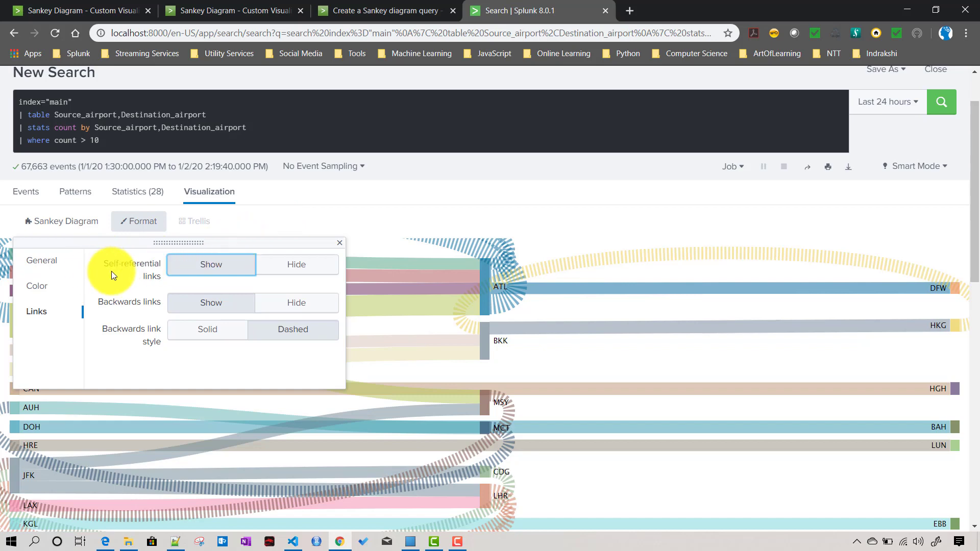
left_click(464, 197)
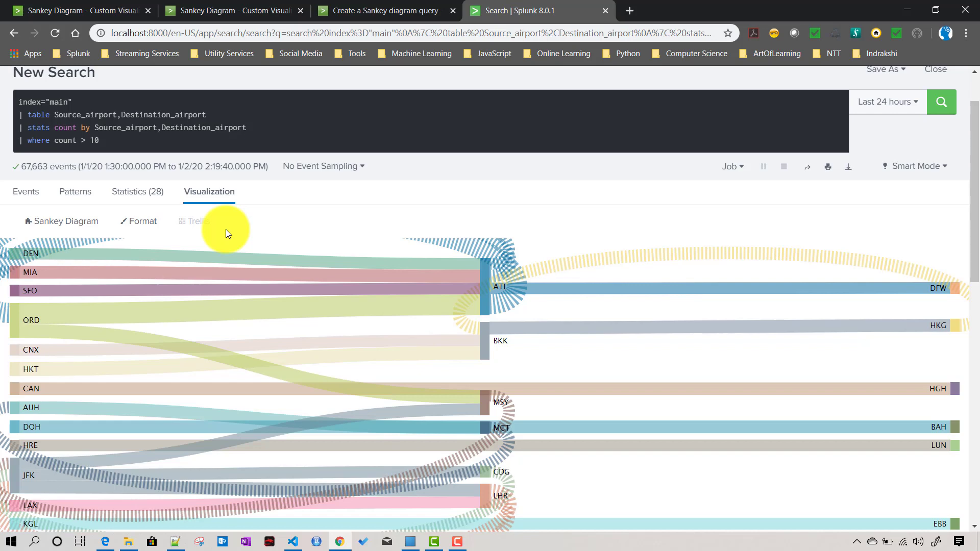
- Open the Sankey Diagram app in a new browser tab and view the Categorical Colors example in its gallery
scroll(229, 225, "up", 2)
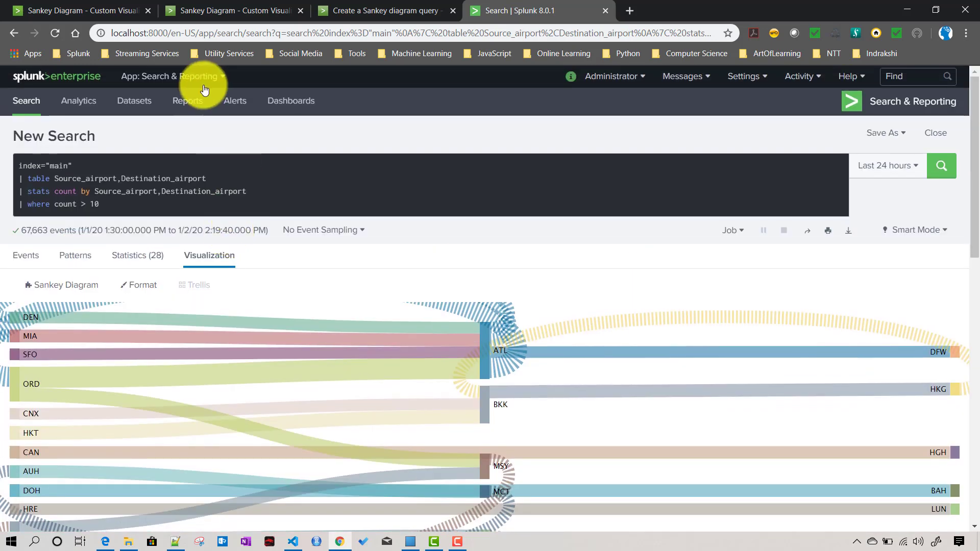
left_click(185, 78)
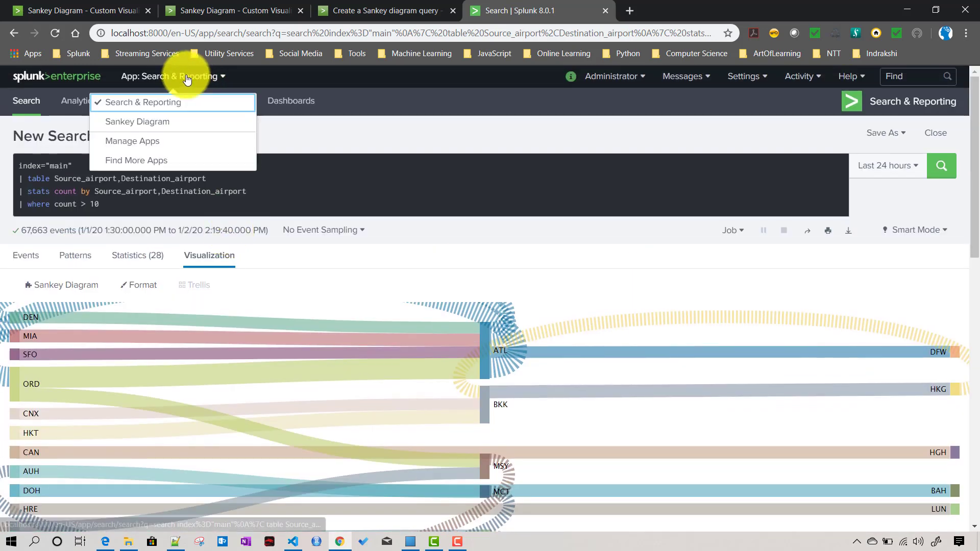
right_click(138, 123)
left_click(157, 132)
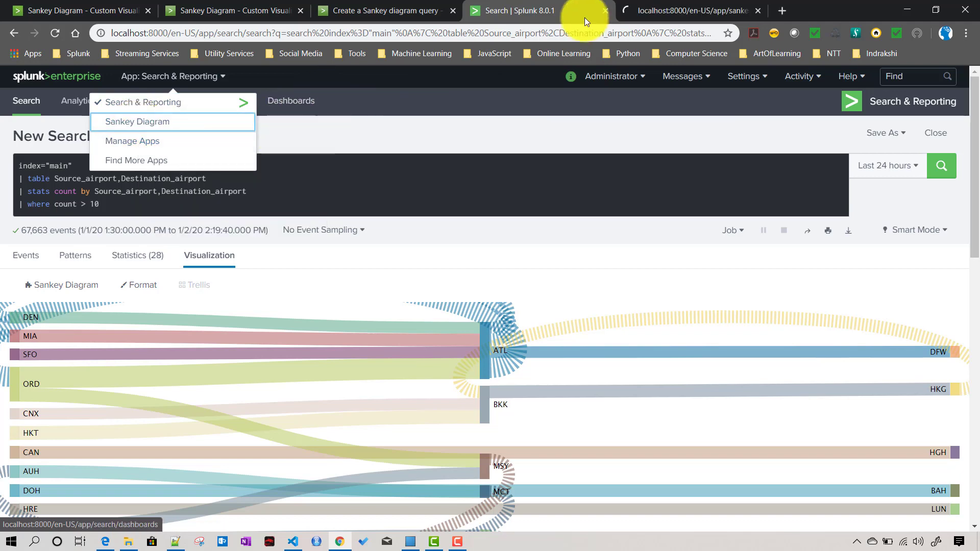
left_click(669, 11)
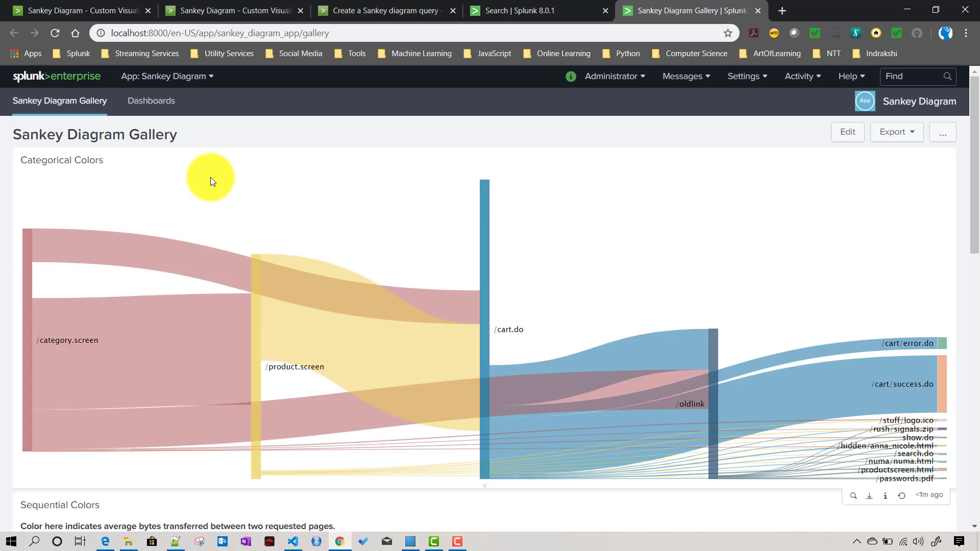
mouse_move(69, 338)
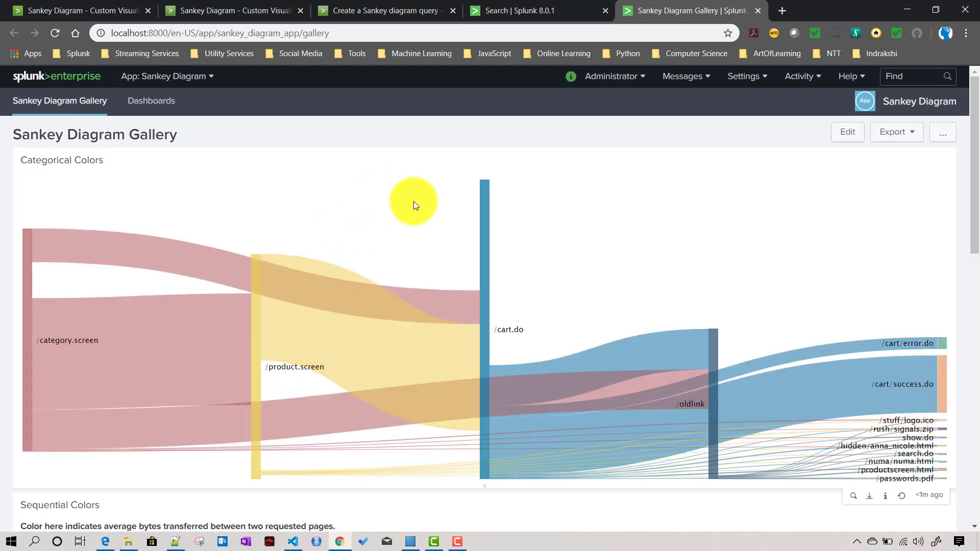
- Inspect the /category.screen node and the /product.screen to /cart.do link, and view the gallery's Sequential Colors and With Backwards Links Enabled examples
scroll(605, 208, "down", 3)
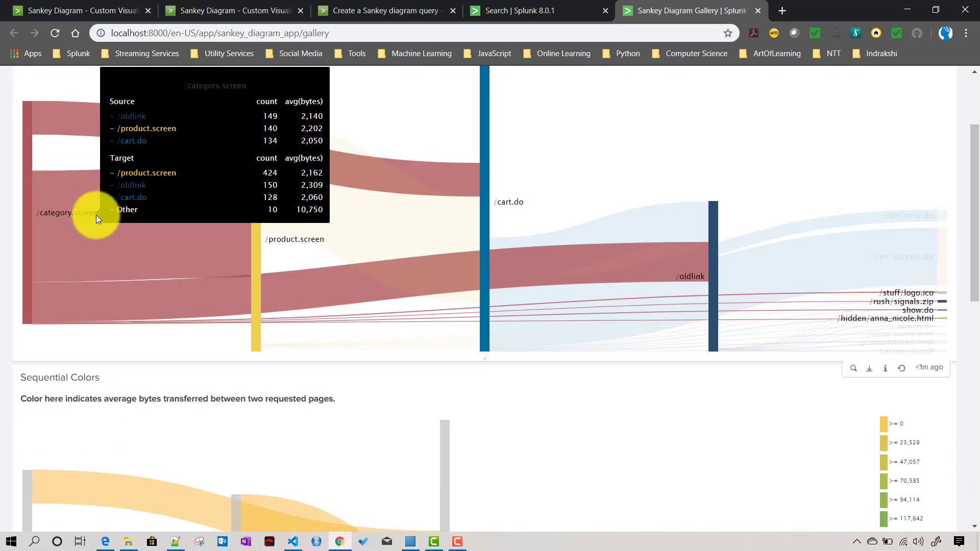
mouse_move(111, 225)
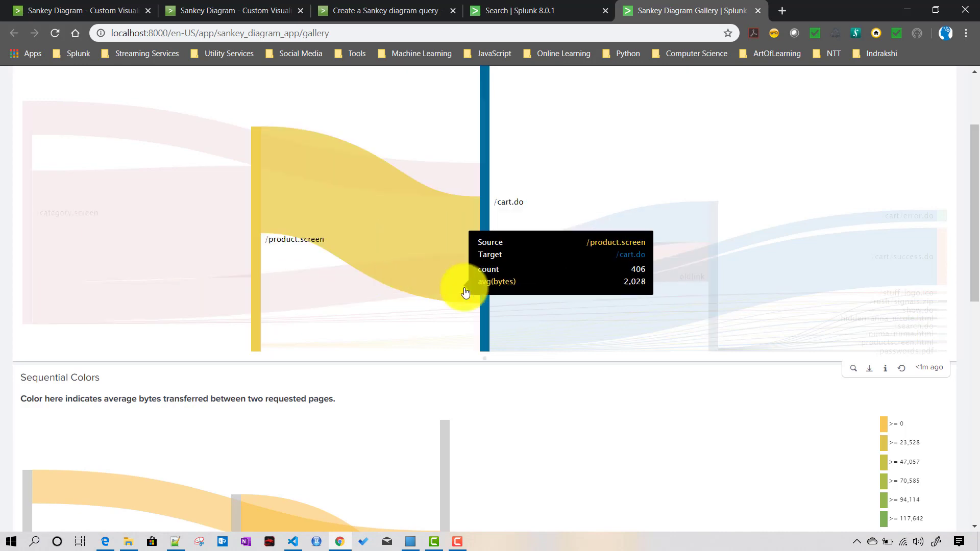
scroll(745, 151, "down", 10)
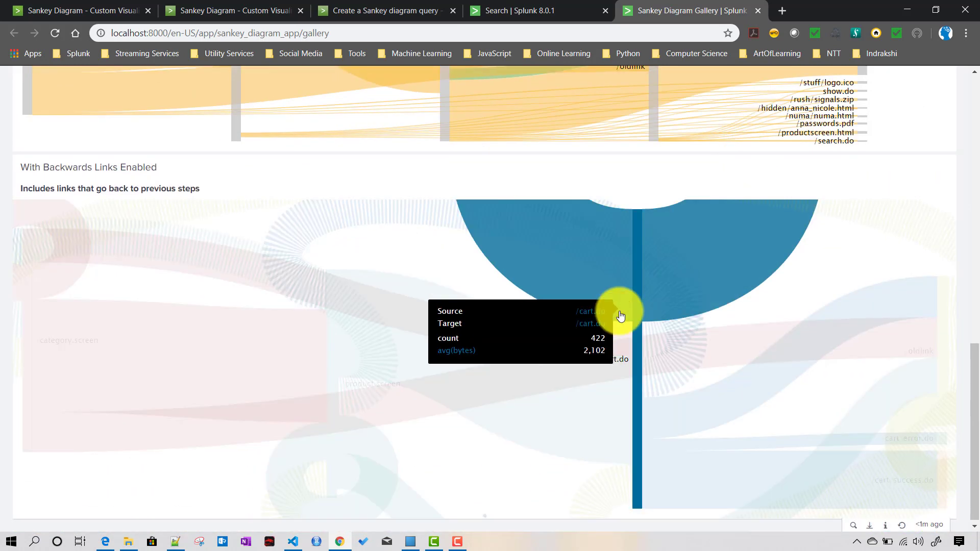
scroll(951, 189, "up", 12)
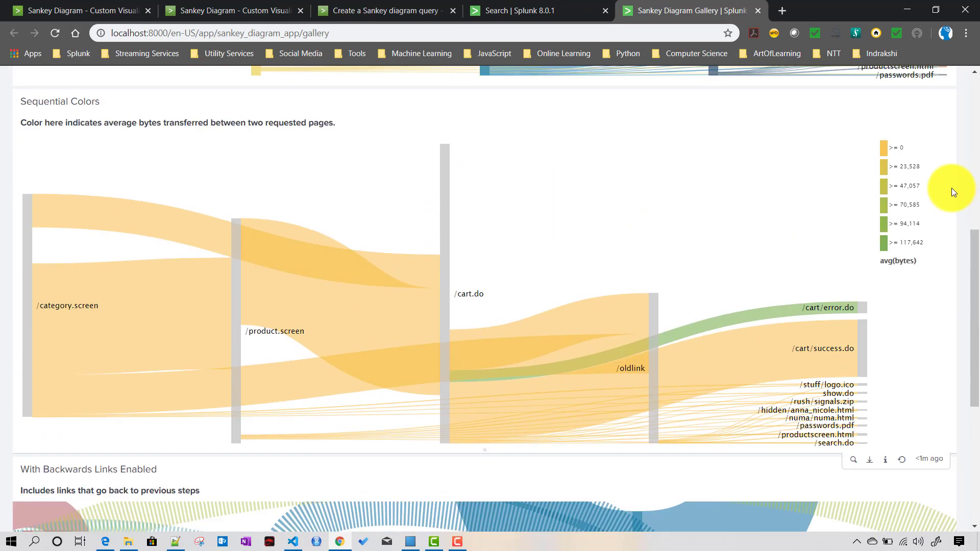
- Open the gallery dashboard for editing, review the link format settings of the With Backwards Links Enabled panel, and cancel editing
left_click(848, 133)
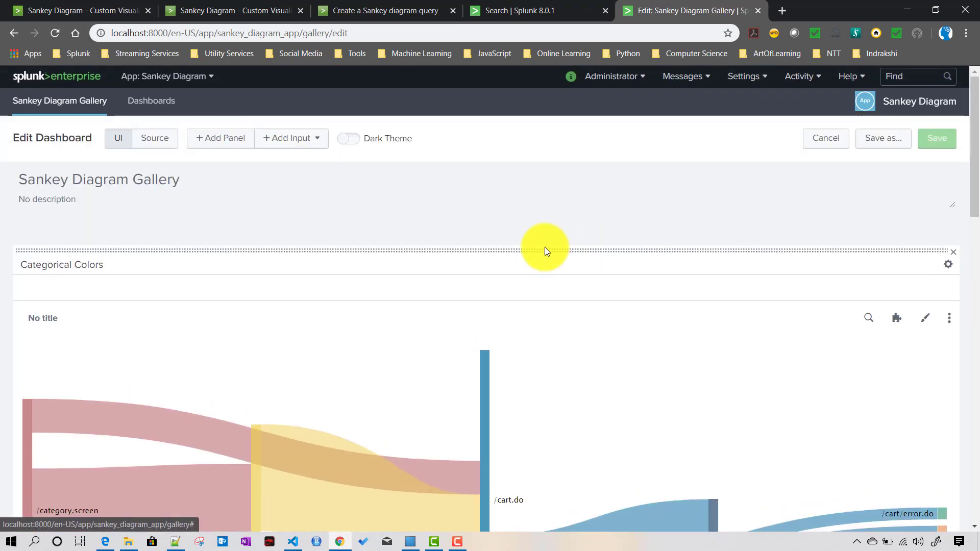
scroll(545, 249, "down", 15)
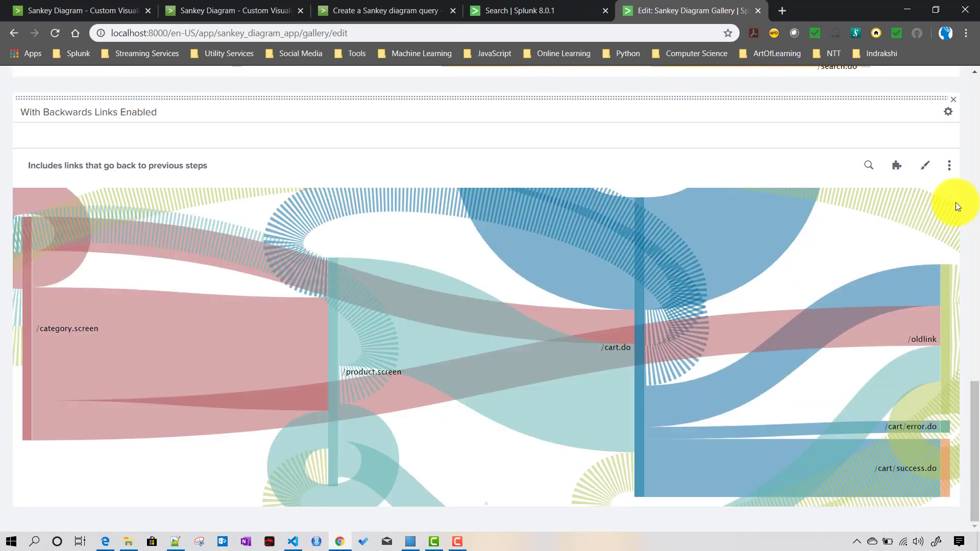
left_click(923, 170)
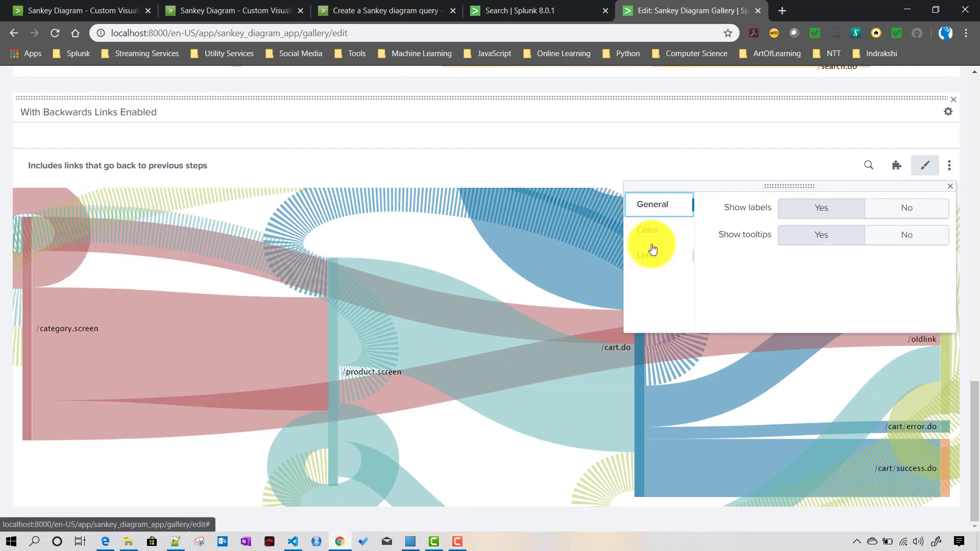
left_click(650, 256)
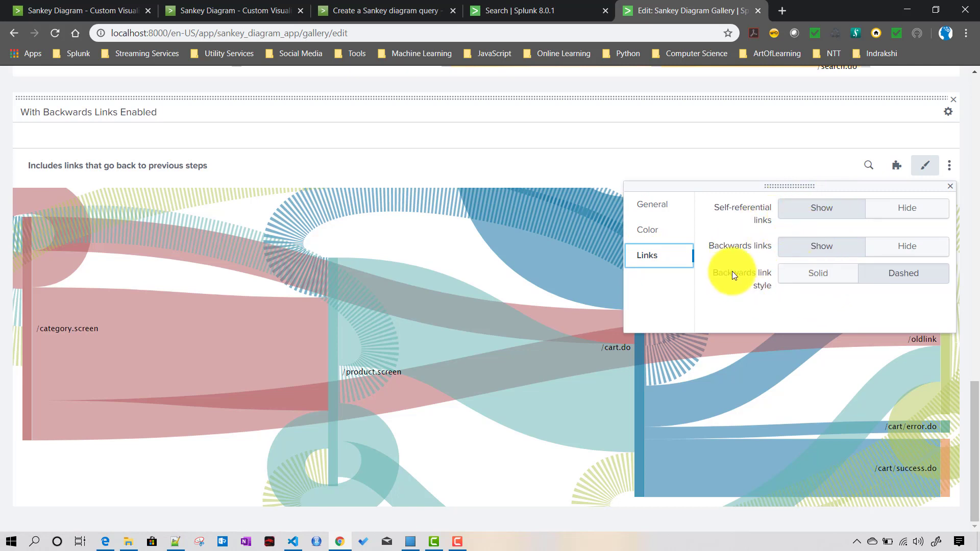
left_click_drag(951, 186, 950, 192)
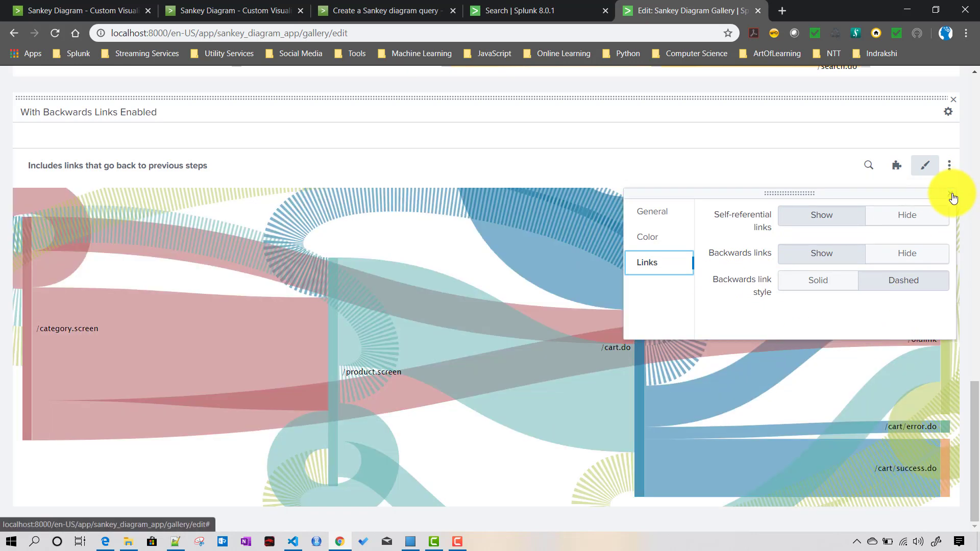
left_click(950, 193)
scroll(799, 282, "up", 15)
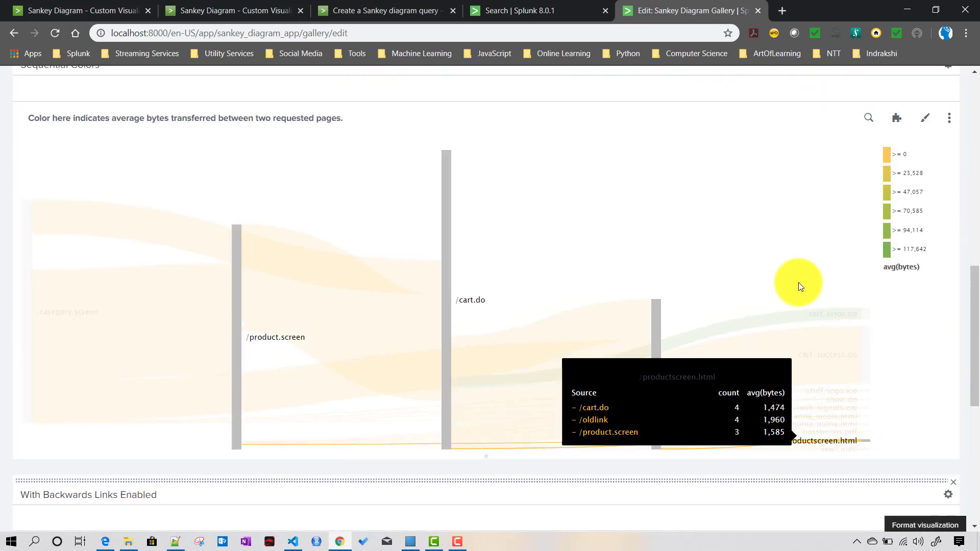
left_click(821, 133)
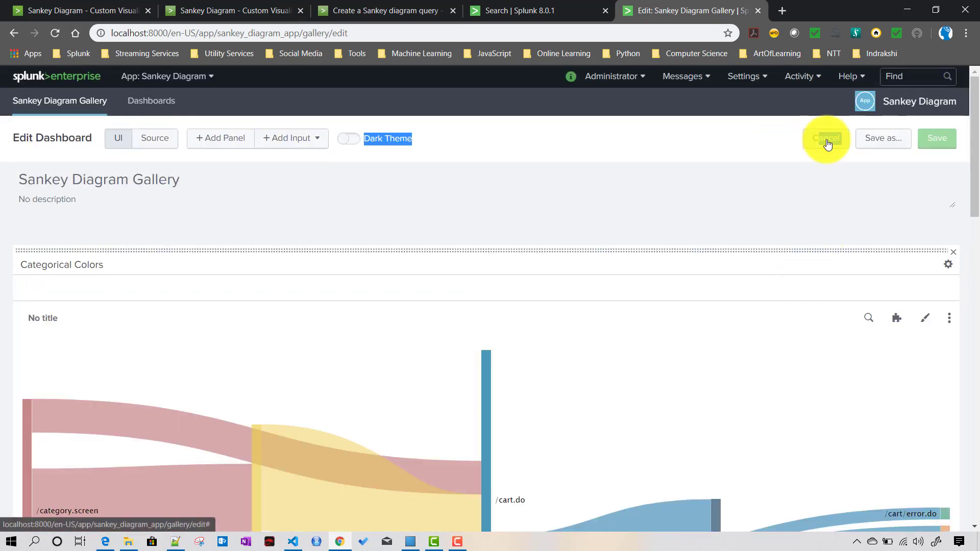
- View the gallery's backwards links example once more, and open the airport diagram's color format settings in the Search browser tab
scroll(623, 250, "down", 6)
scroll(625, 255, "down", 8)
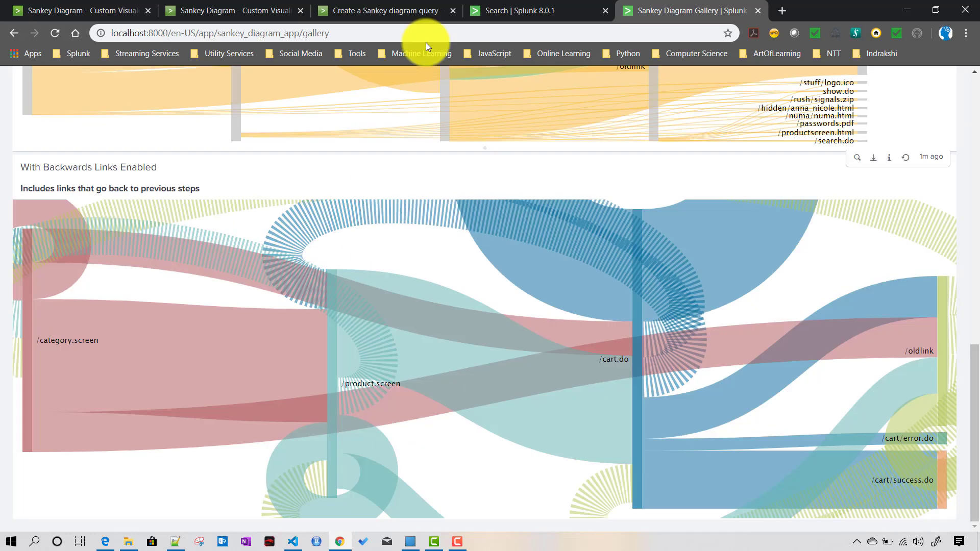
left_click(522, 17)
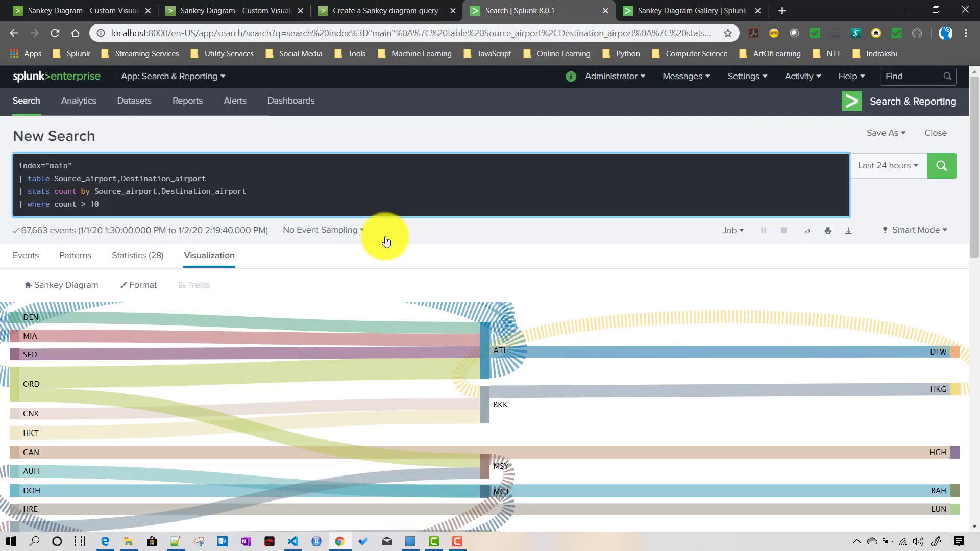
mouse_move(361, 364)
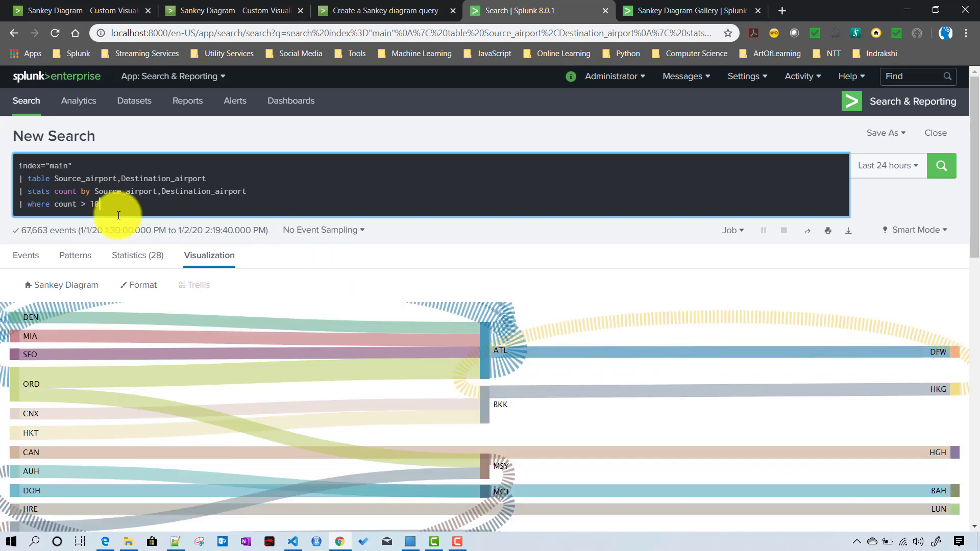
left_click(148, 291)
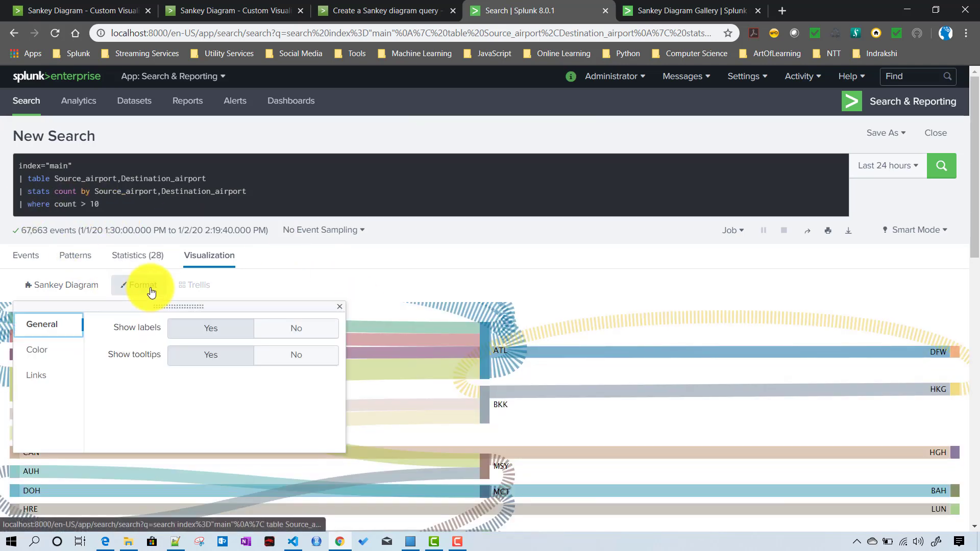
left_click(38, 355)
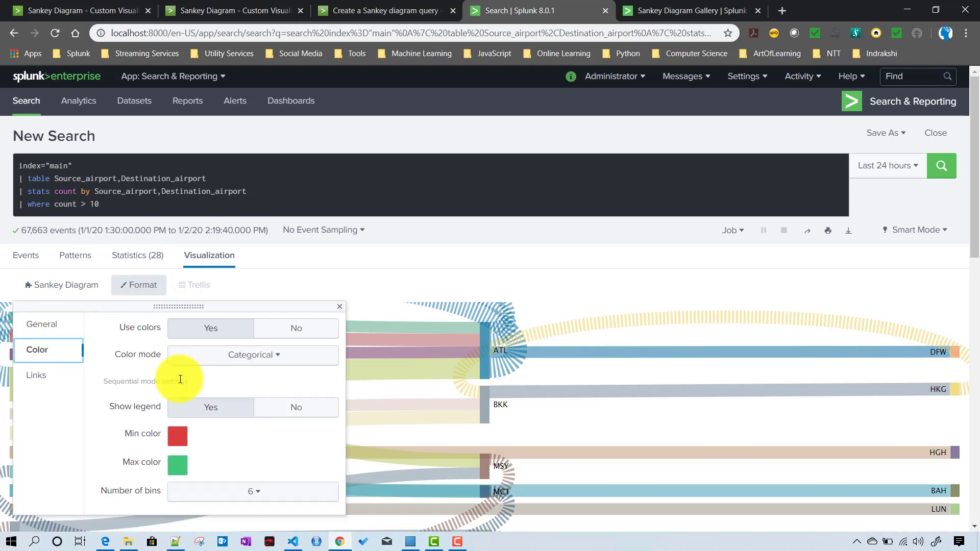
- Try the airport diagram with colors off, turn them back on, and review the color mode and number of bins options
left_click(289, 338)
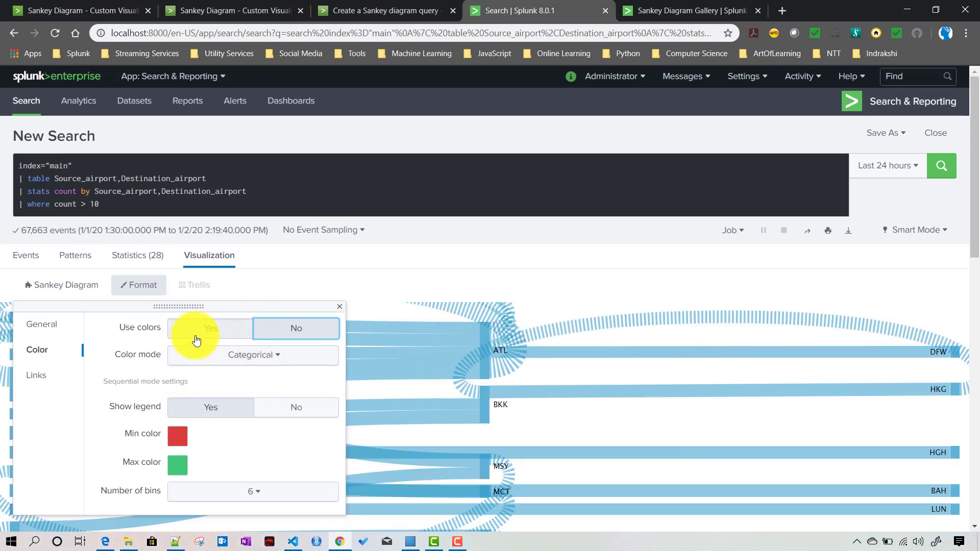
left_click(196, 338)
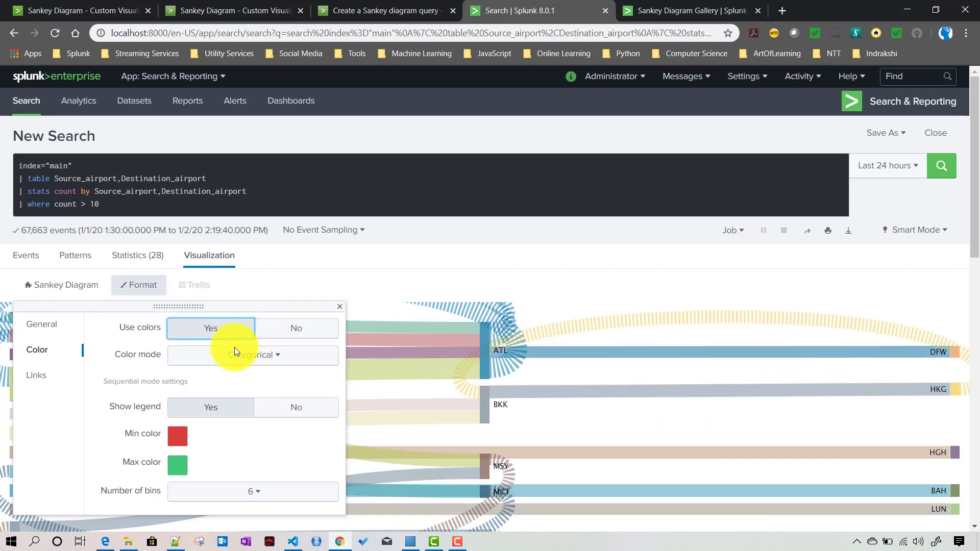
left_click(259, 367)
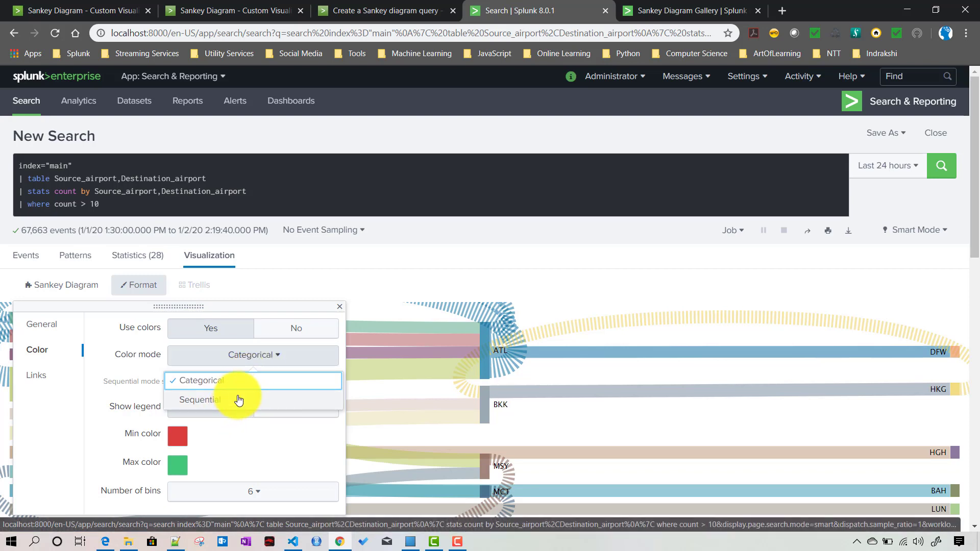
left_click(263, 363)
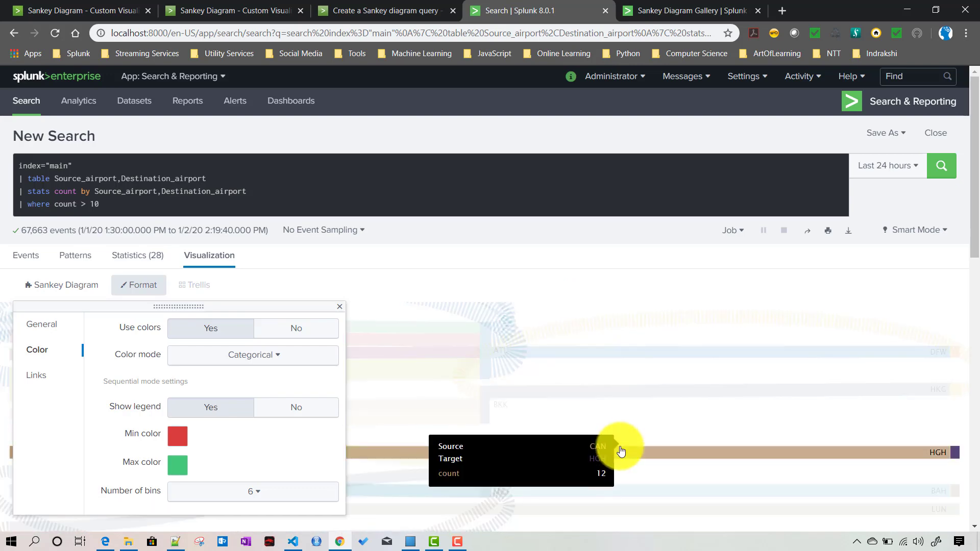
scroll(225, 393, "down", 3)
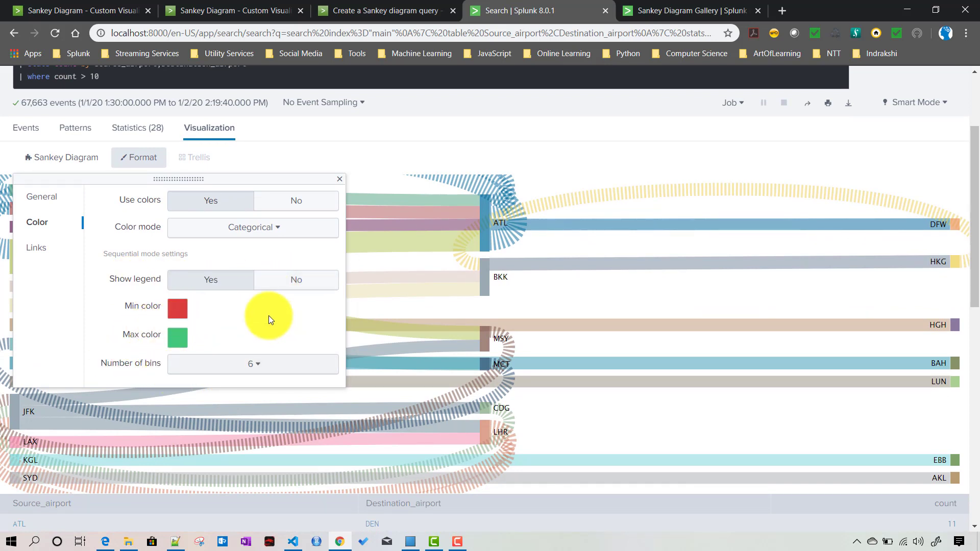
left_click(239, 368)
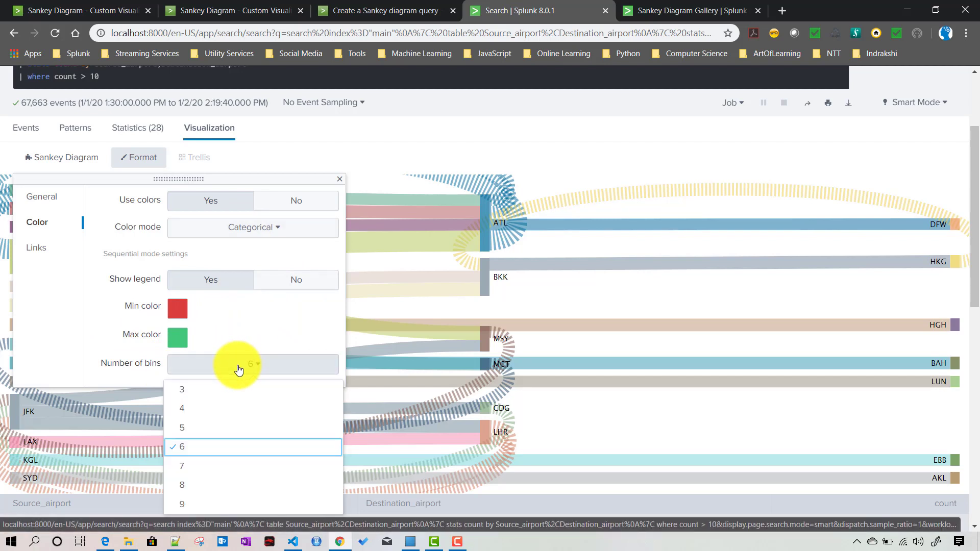
left_click(238, 369)
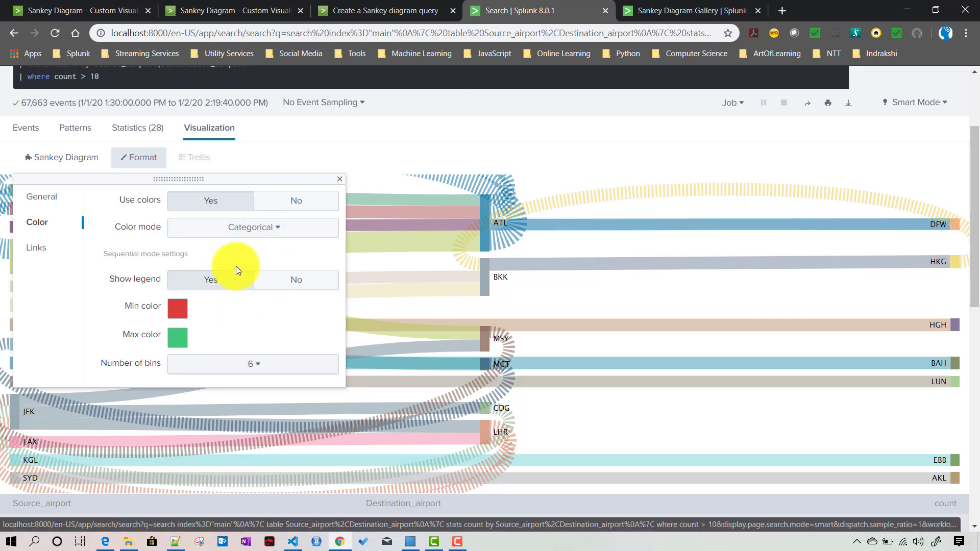
- Set the diagram's color mode to Sequential with 5 bins, and examine the count legend
left_click(276, 229)
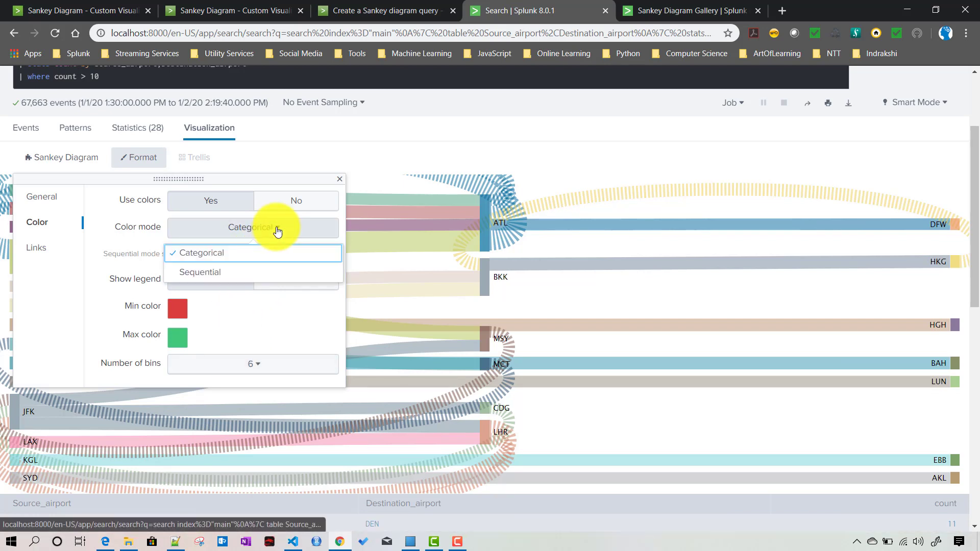
left_click(221, 275)
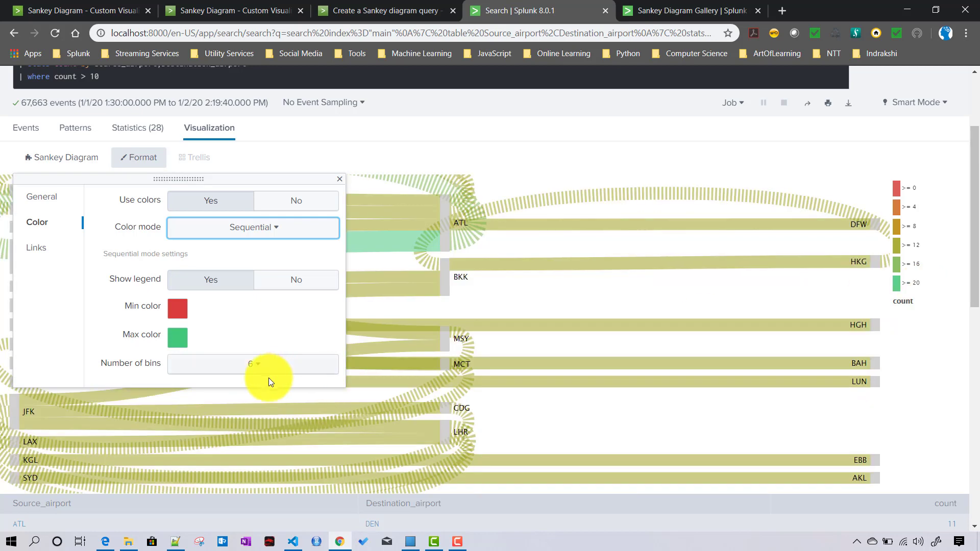
left_click(240, 366)
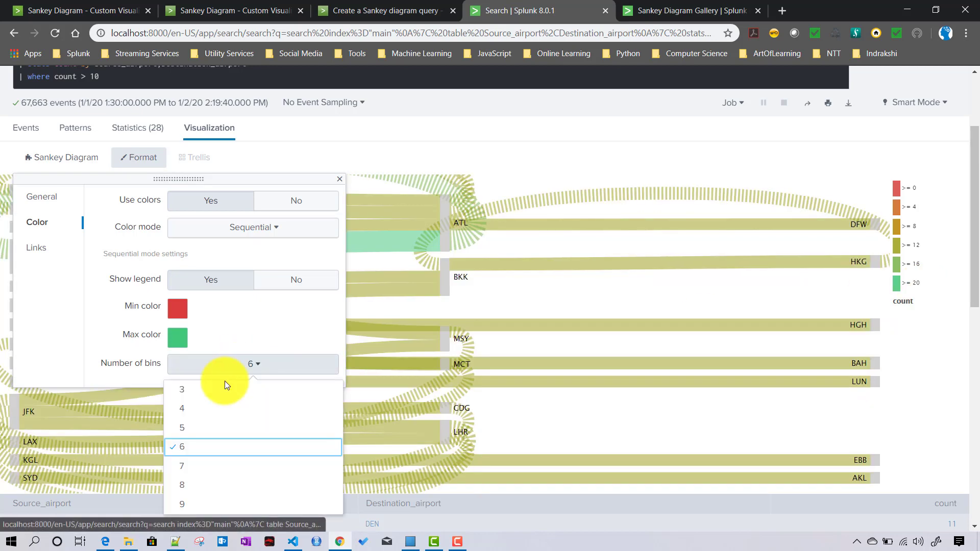
left_click(192, 429)
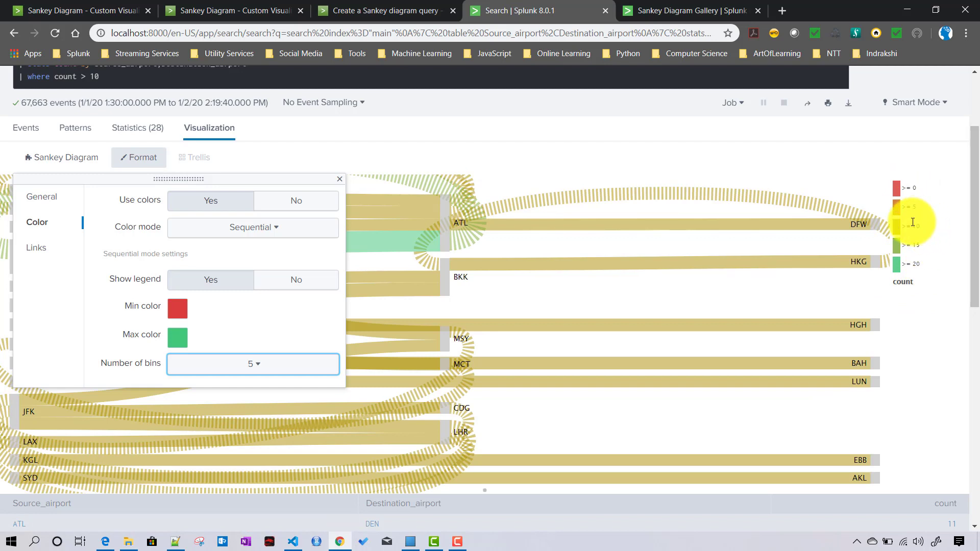
double_click(903, 282)
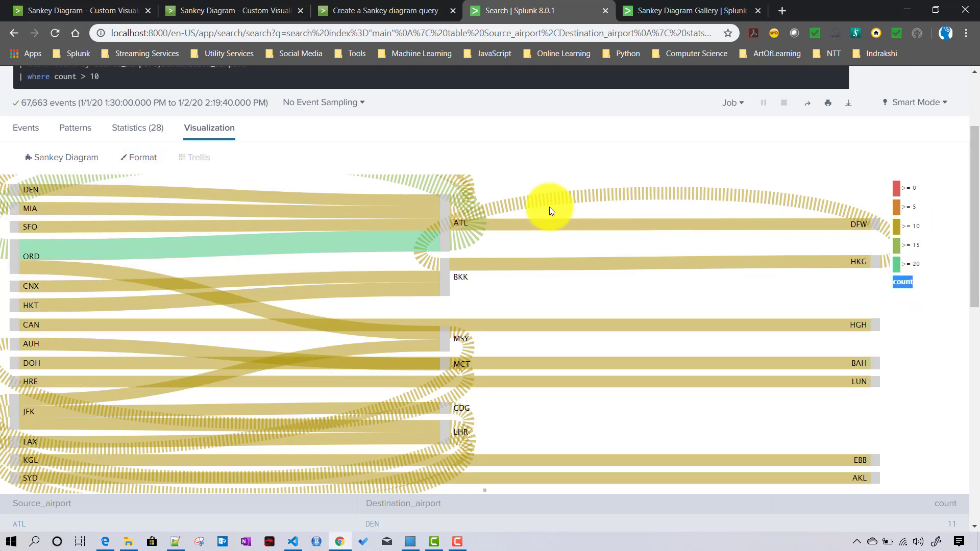
- Set the number of bins to 6 in the diagram's color format settings
left_click(141, 170)
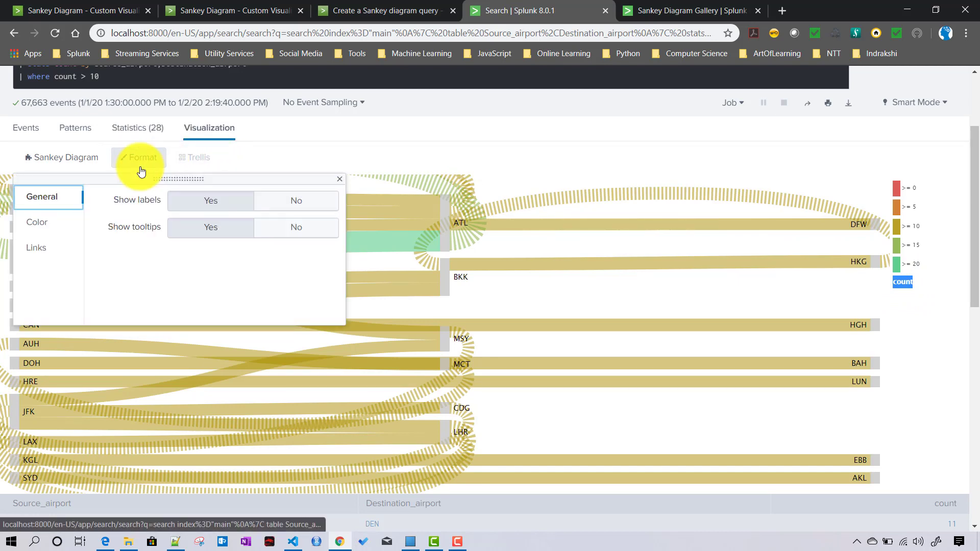
left_click(44, 247)
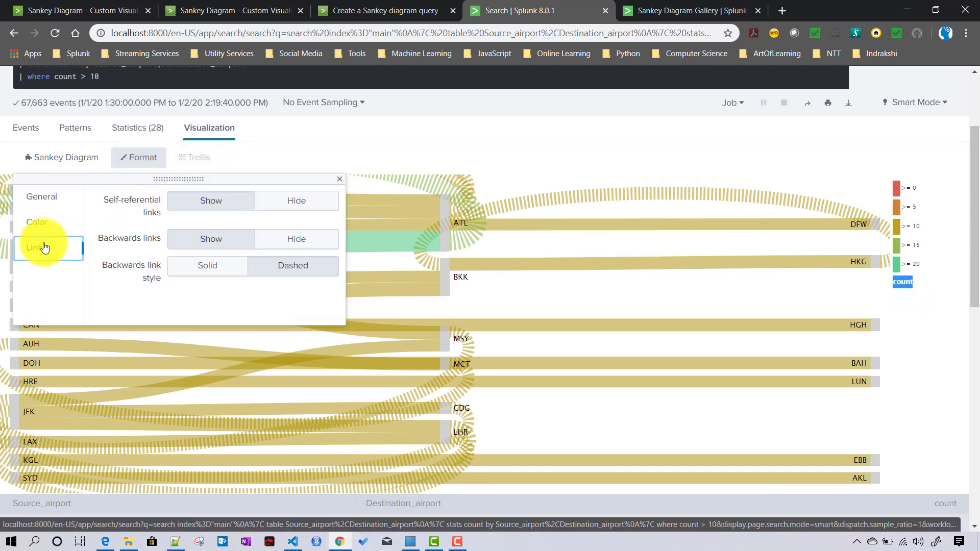
left_click(50, 224)
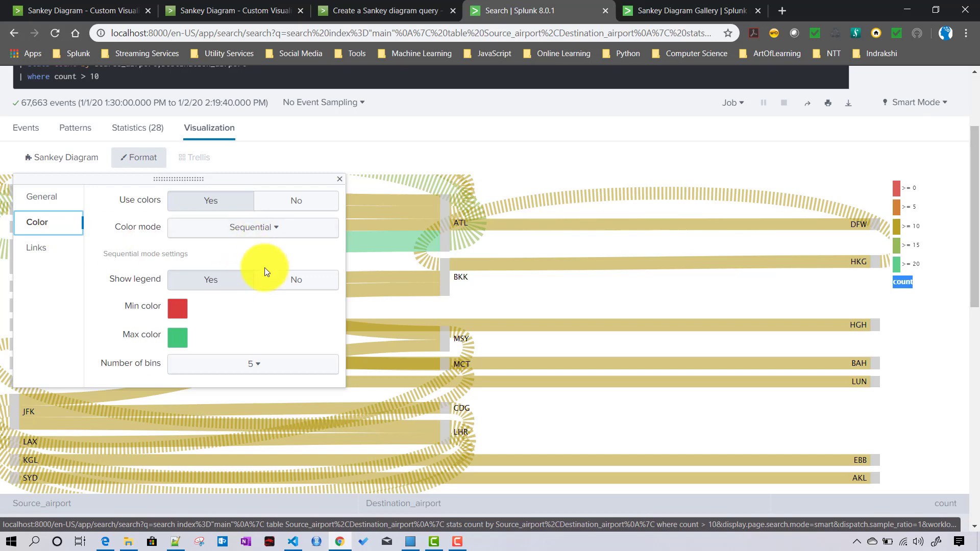
left_click(243, 367)
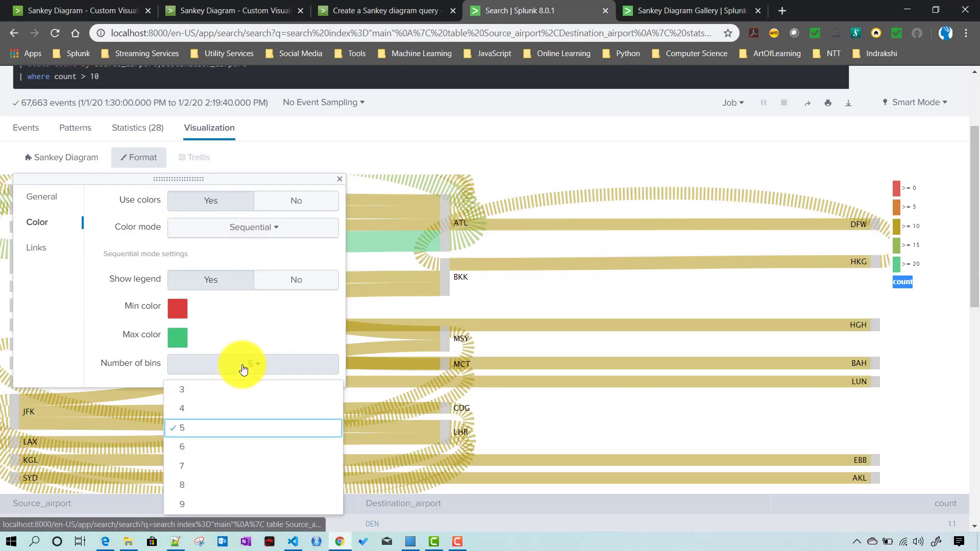
left_click(200, 449)
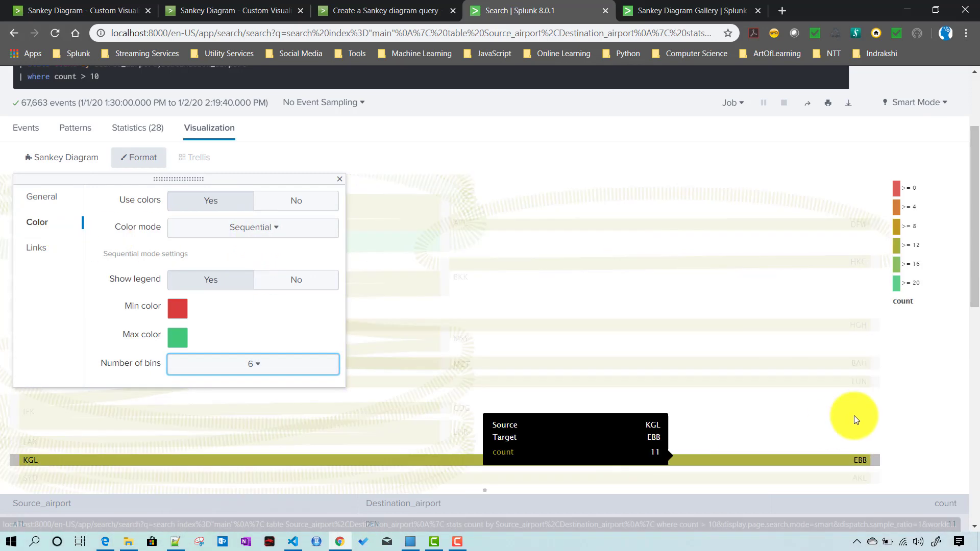
- Begin an eval command on a new line at the end of the airport query, and show the statistics table
scroll(544, 531, "up", 3)
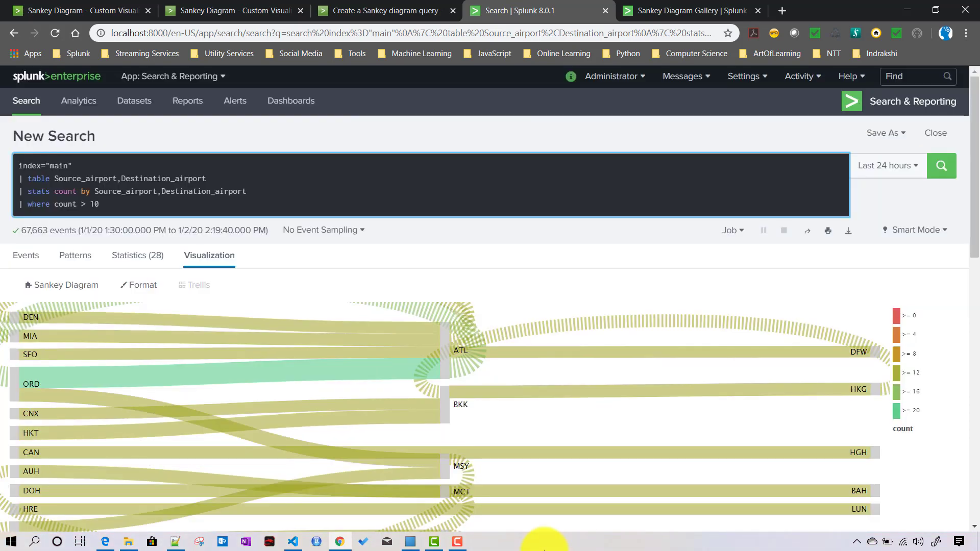
key("shift+Return")
type("| ")
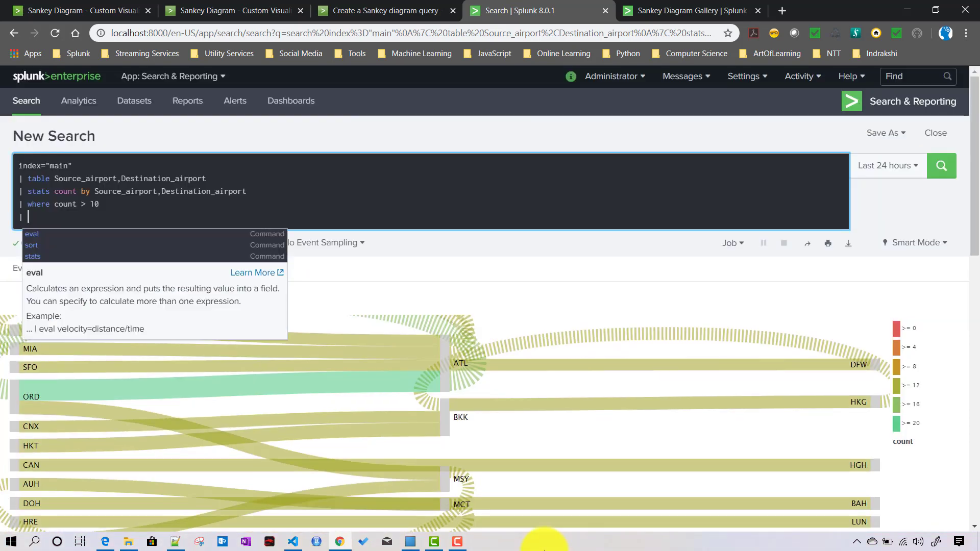
type("eval")
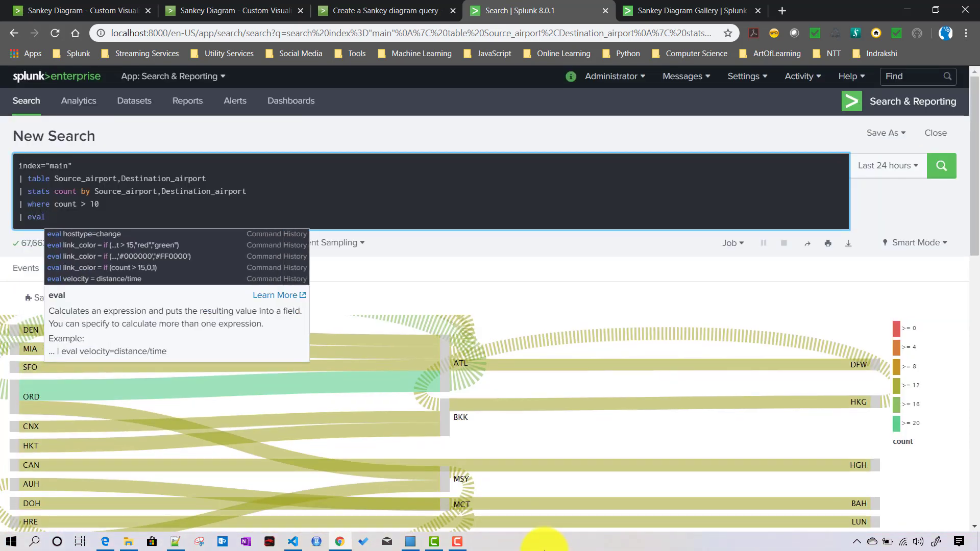
left_click(458, 249)
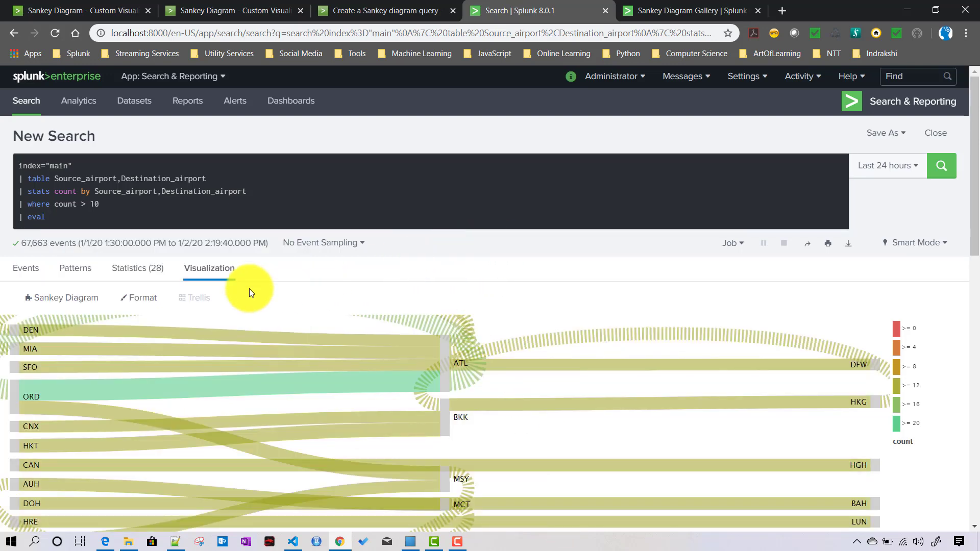
left_click(136, 270)
left_click(106, 216)
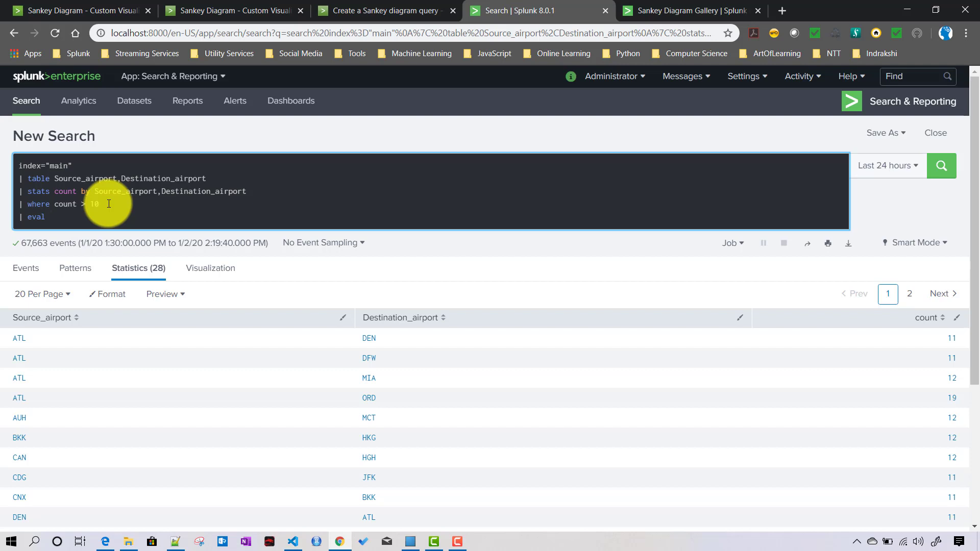
- Complete the eval command as link_color = if (count > 15, 1, 0)
type("link")
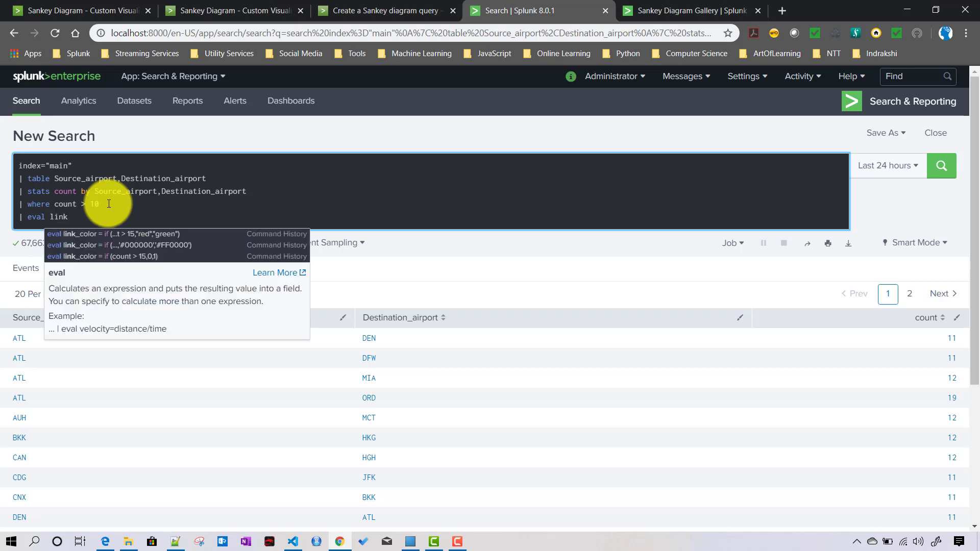
type("_color ")
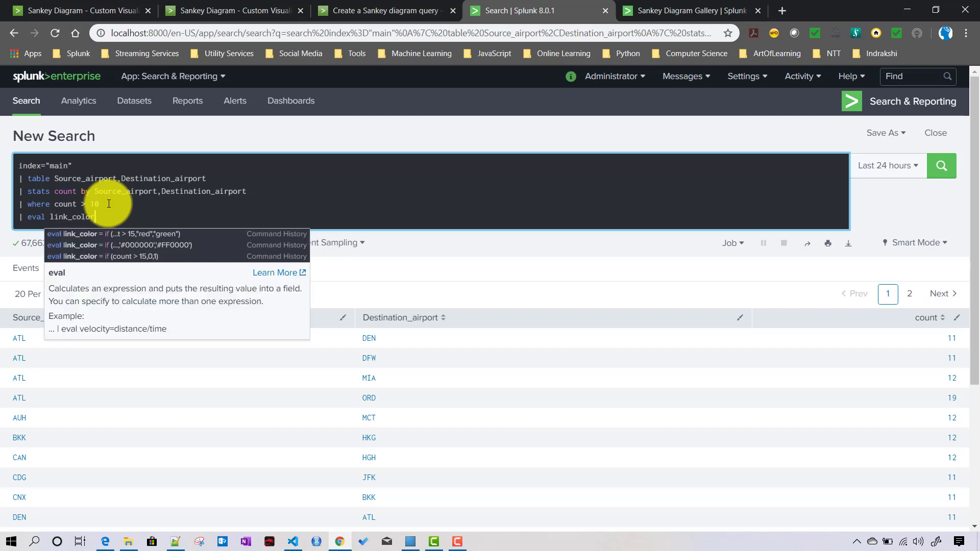
type("=")
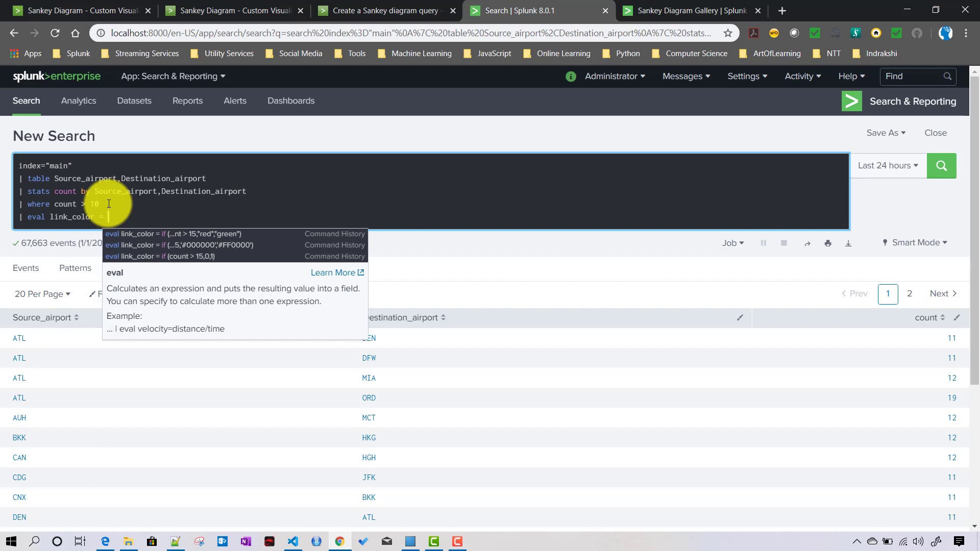
type(" if (")
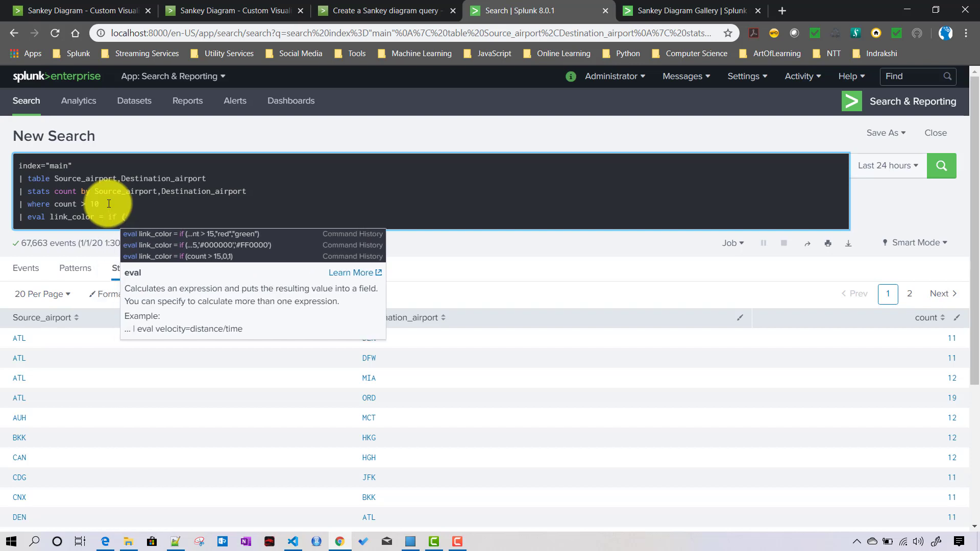
type("count ")
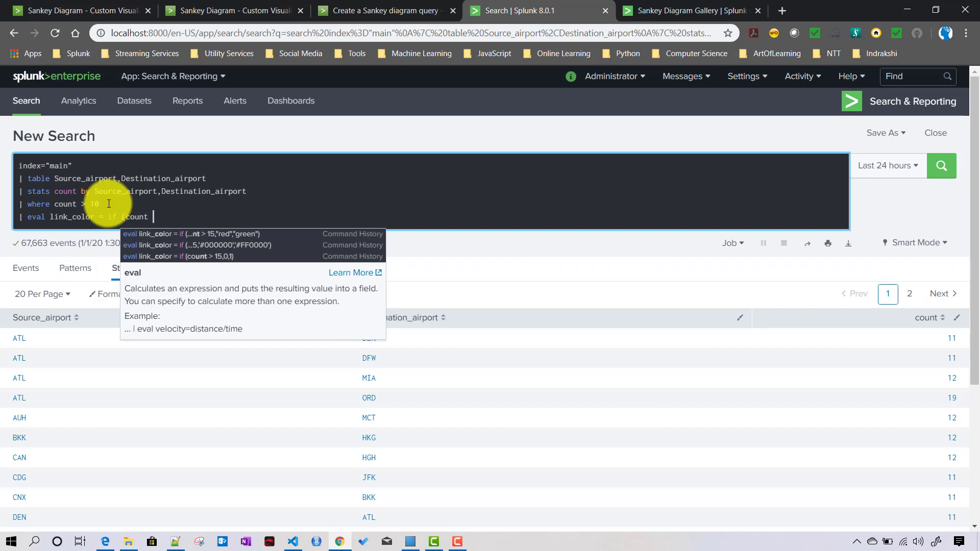
type("> 15")
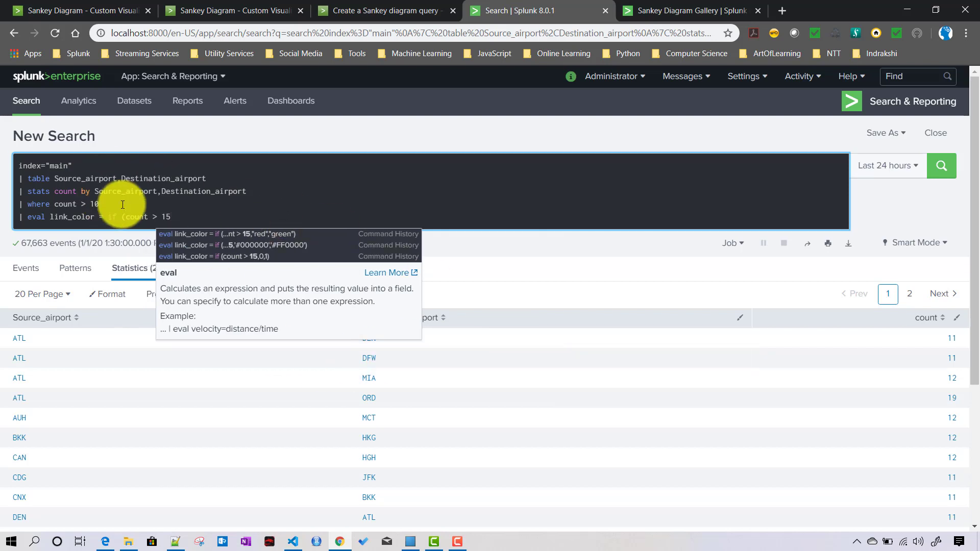
type(", 1")
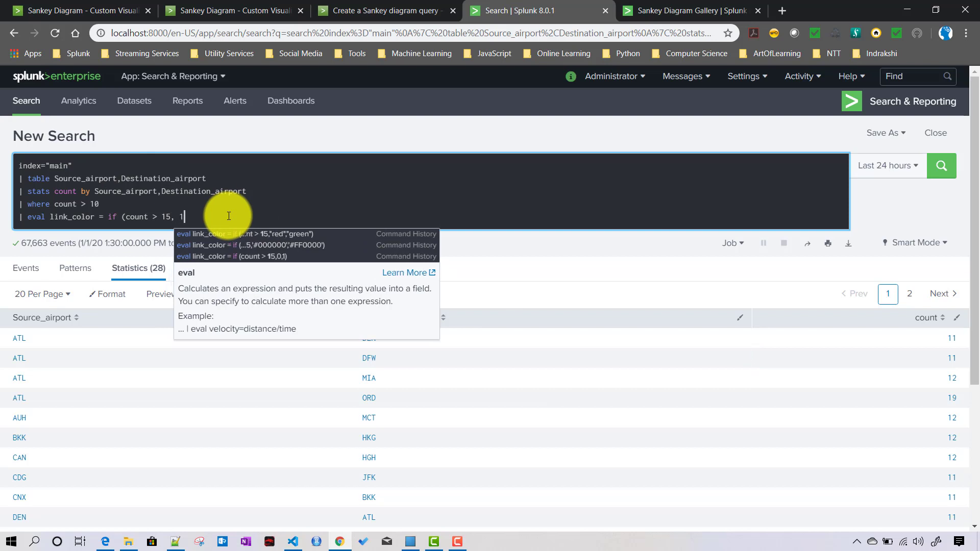
type(", 0)")
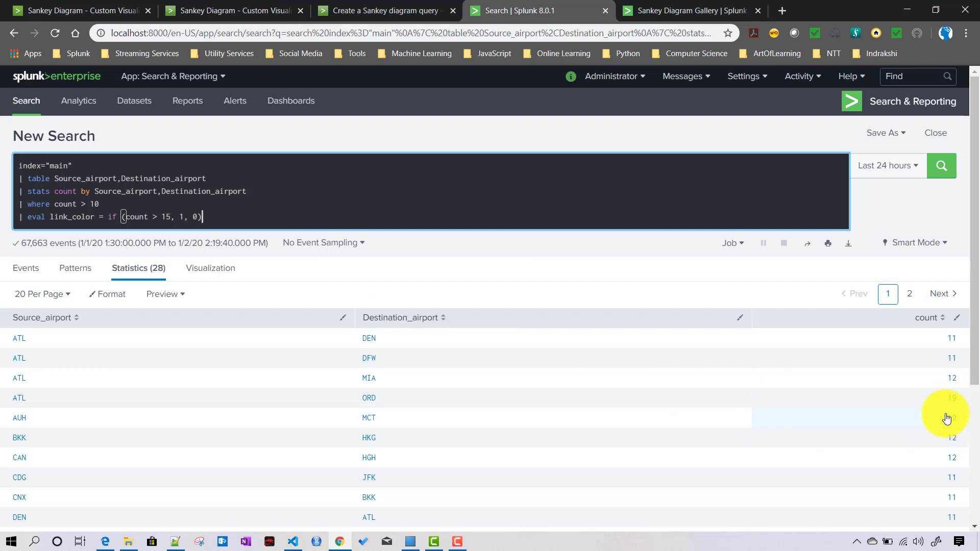
- Run the query with the link_color field, review its statistics, and show the Sankey visualization
left_click(62, 216)
double_click(63, 217)
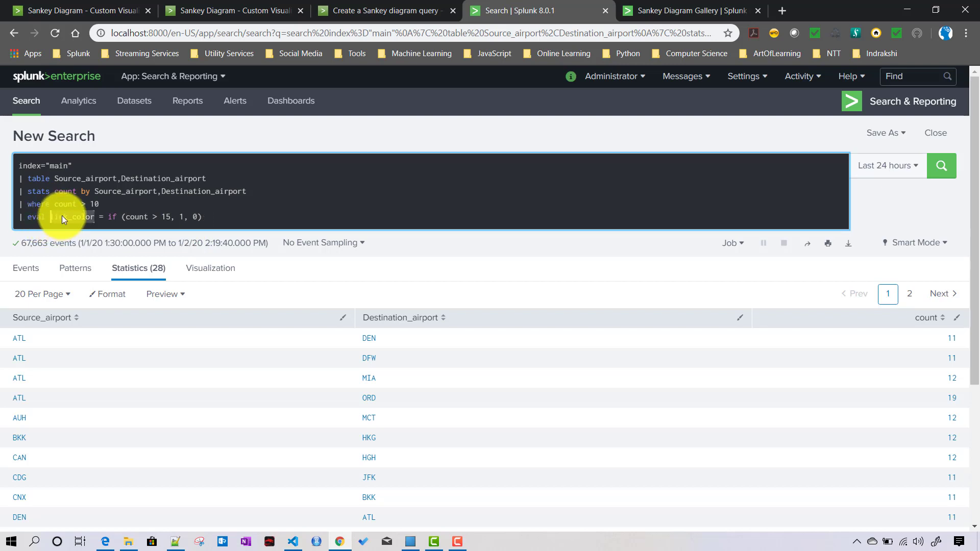
left_click(204, 216)
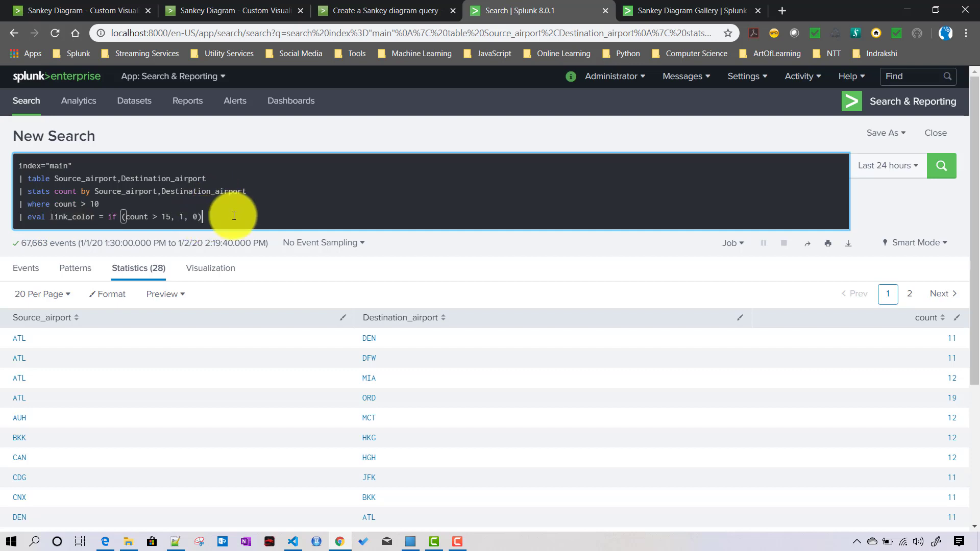
left_click(942, 166)
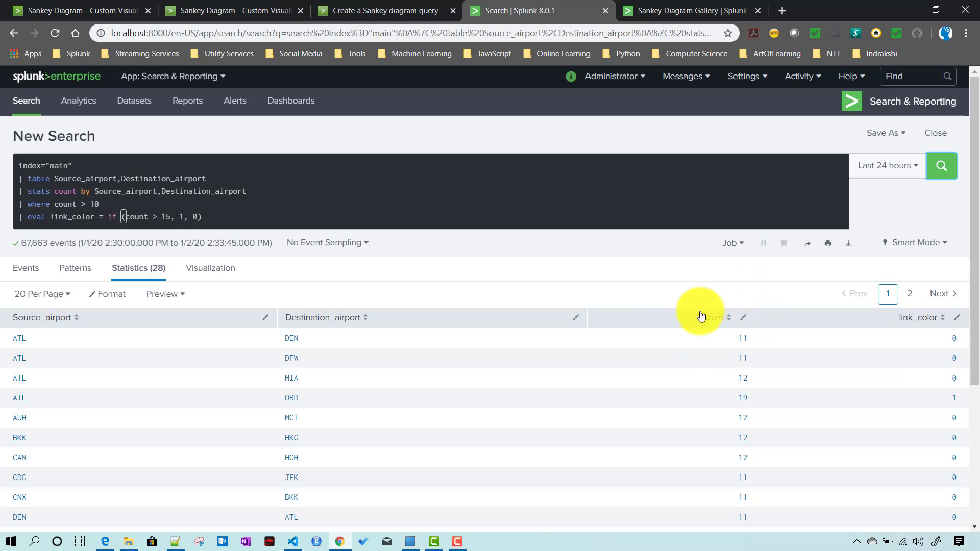
left_click(209, 273)
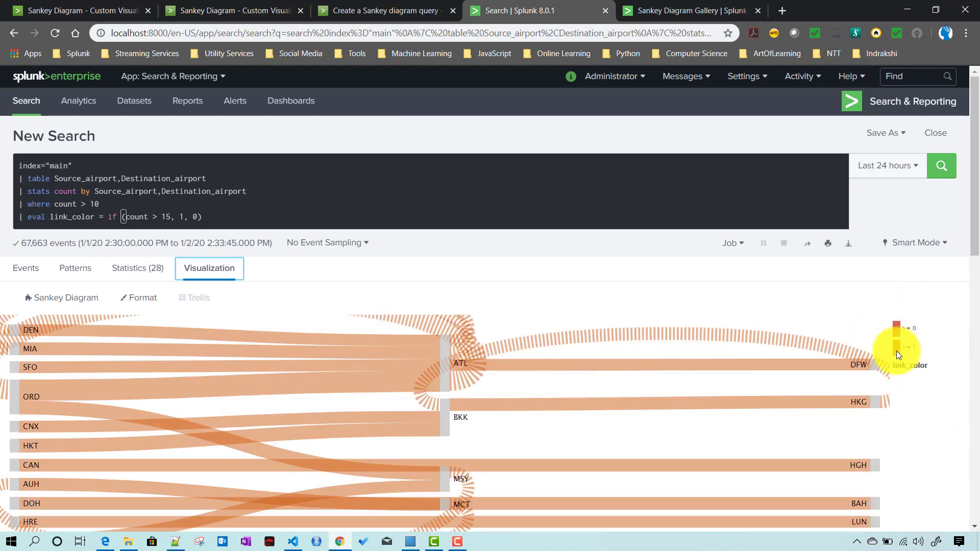
- Set the diagram's maximum color to a darker green in the color format settings
left_click(146, 300)
left_click(37, 367)
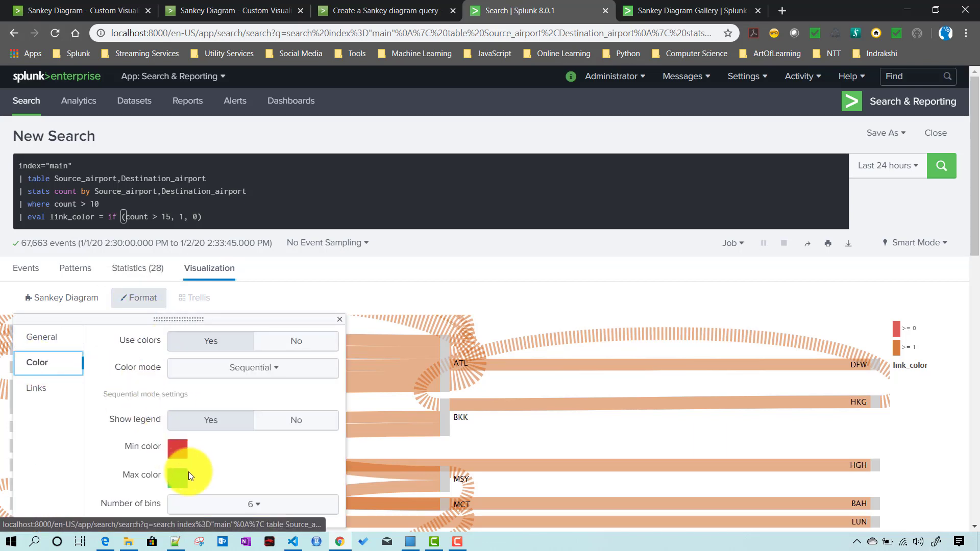
left_click(177, 478)
left_click(134, 427)
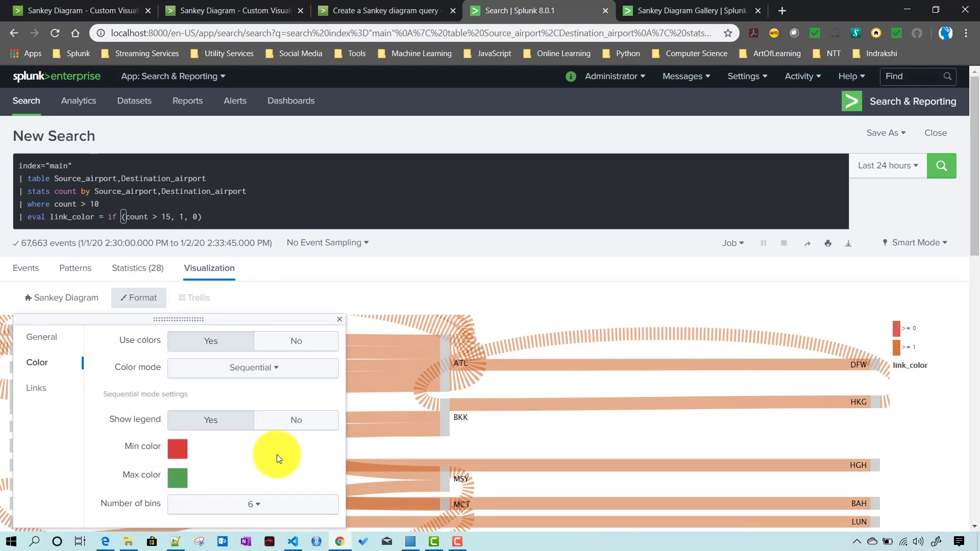
- Set the diagram's number of bins to 3, and examine the links and the link_color legend
scroll(287, 460, "down", 1)
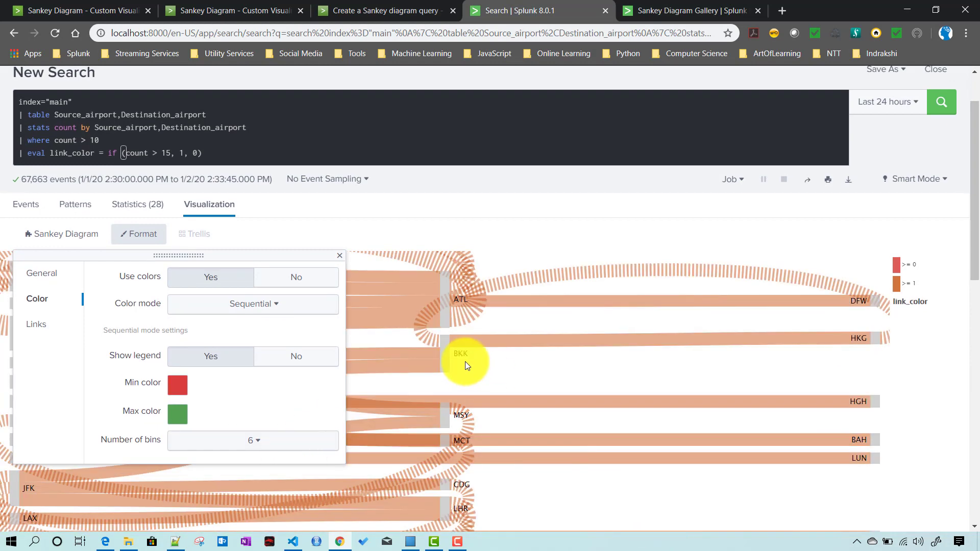
left_click(259, 442)
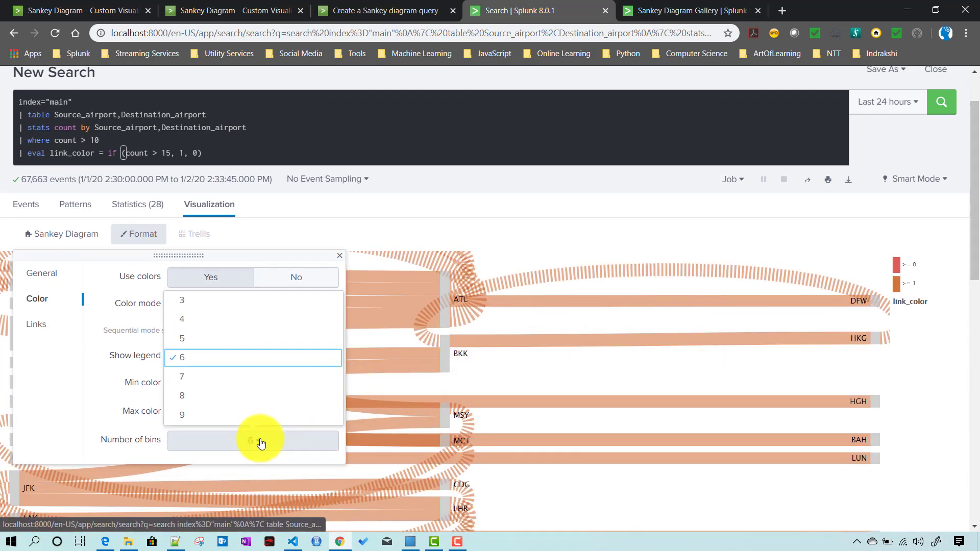
left_click(207, 301)
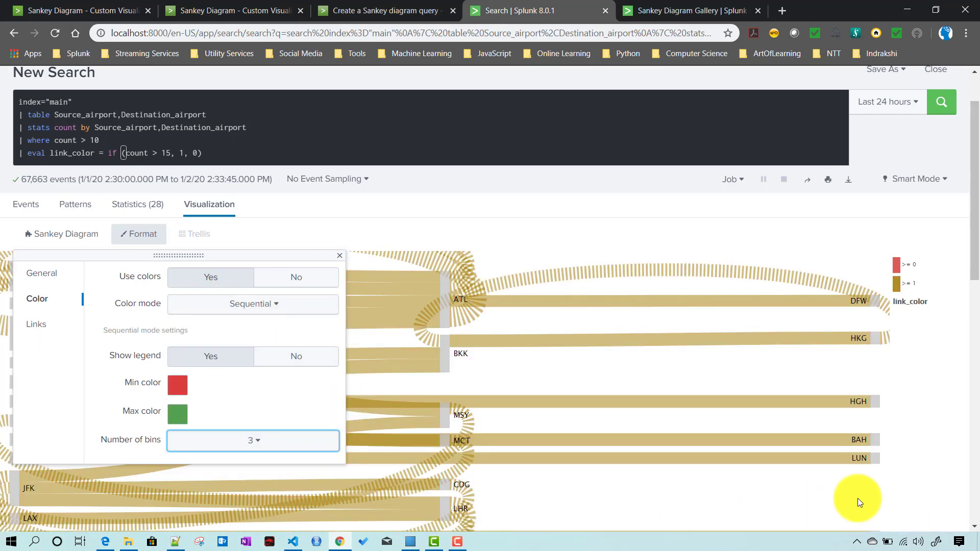
left_click(729, 222)
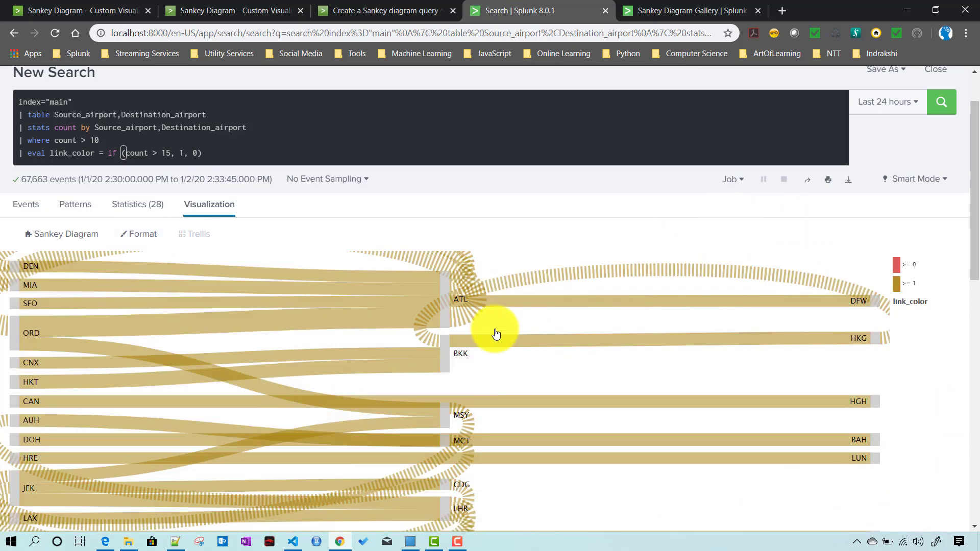
mouse_move(466, 481)
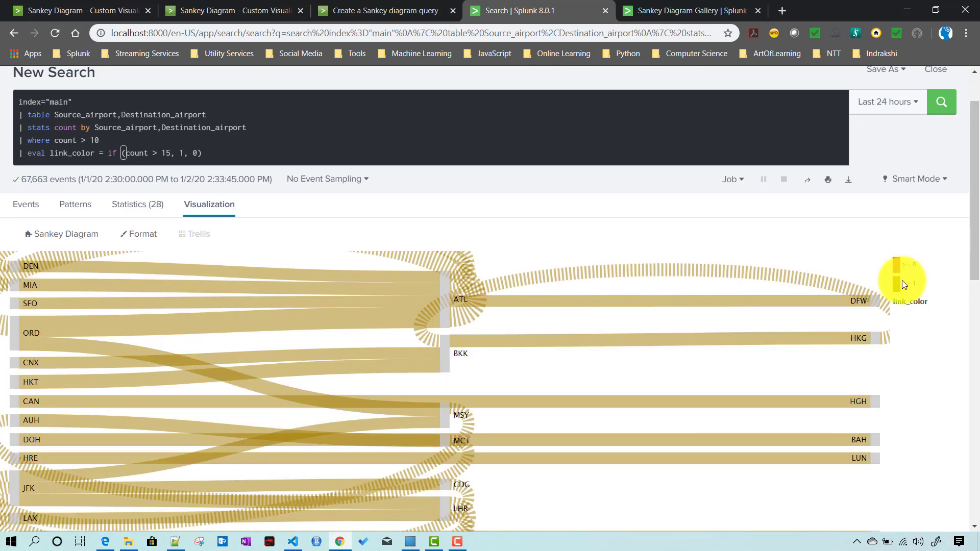
scroll(745, 292, "down", 1)
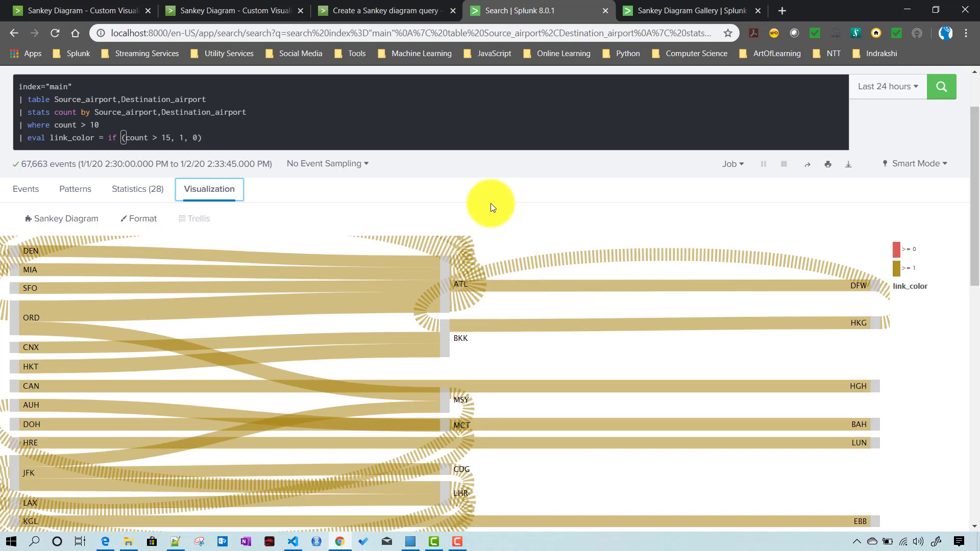
- Change the if results in the link_color expression to count/2 and count/3, and run the search again
left_click(184, 138)
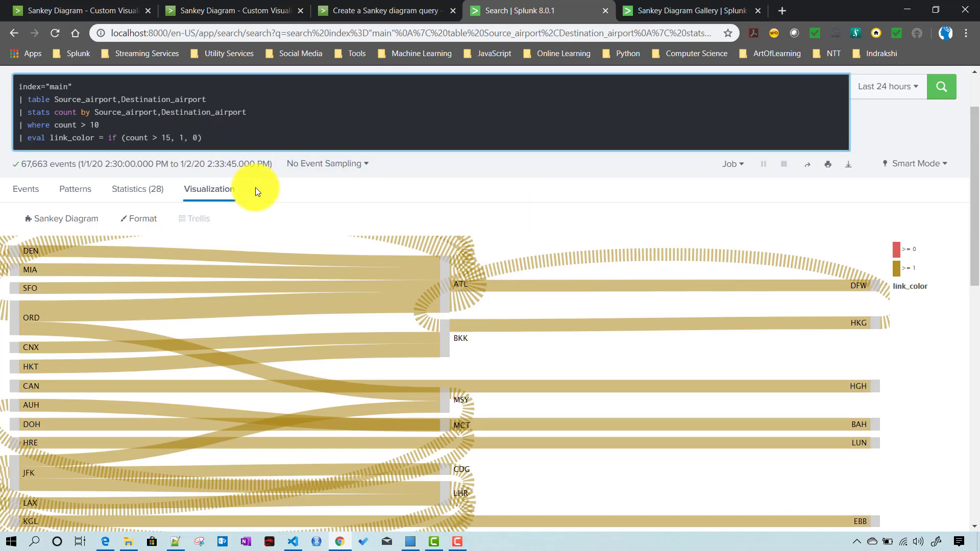
key("BackSpace")
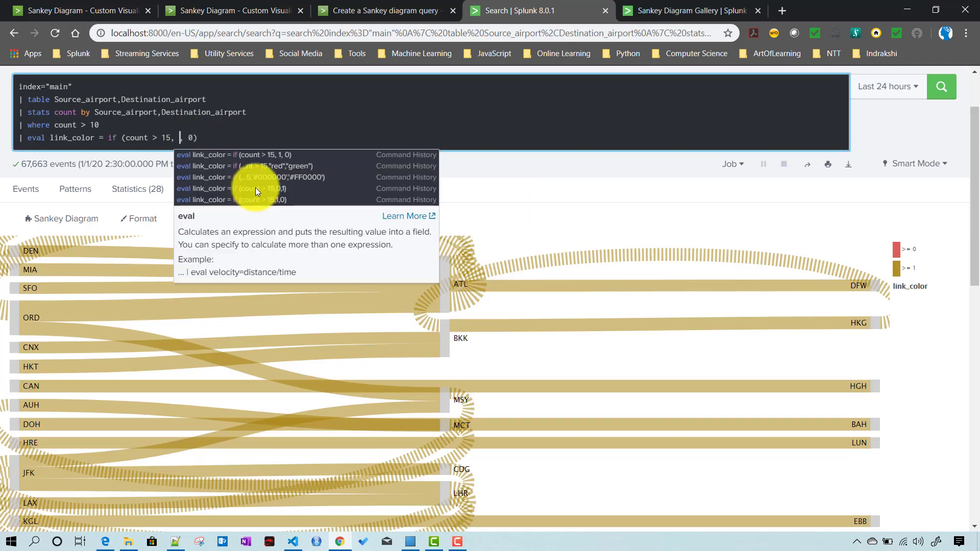
type("count")
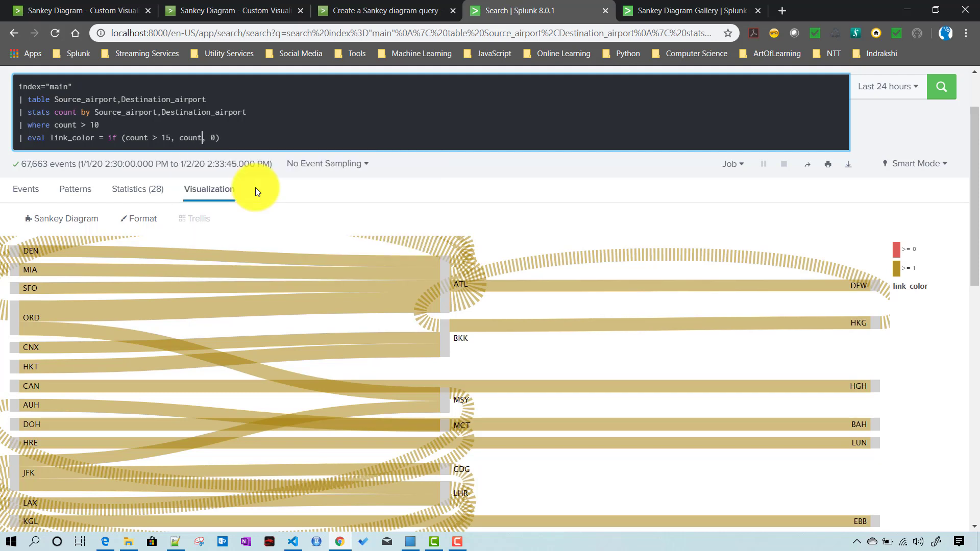
type("/2")
key("Right")
key("Right")
key("Right")
key("BackSpace")
type("count/3")
key("Return")
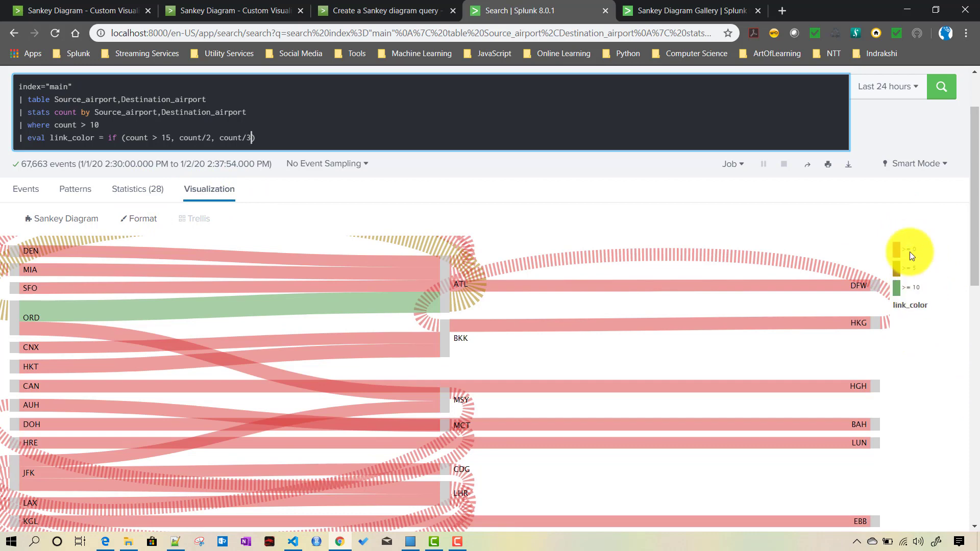
- Examine the recolored links and legend, and review the diagram's color format settings
mouse_move(262, 256)
left_click(138, 220)
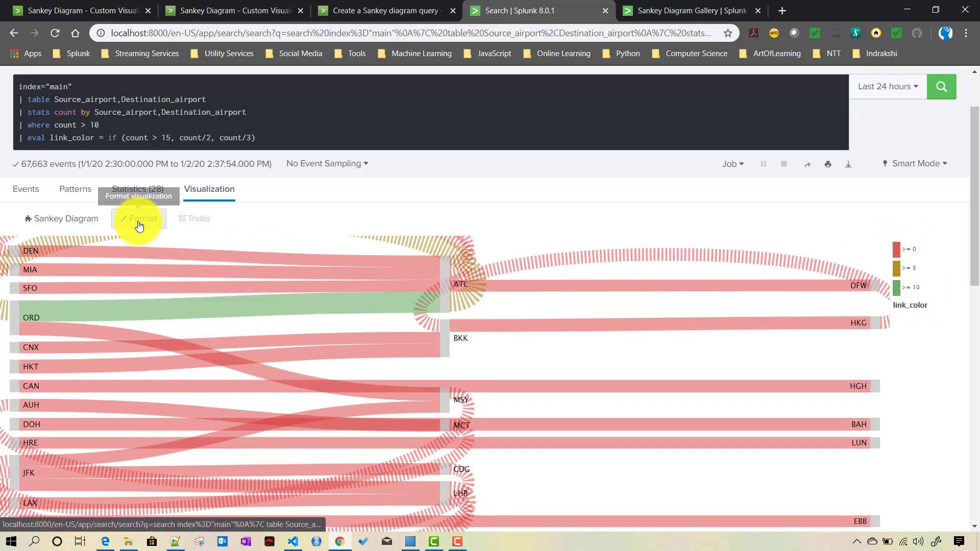
left_click(39, 284)
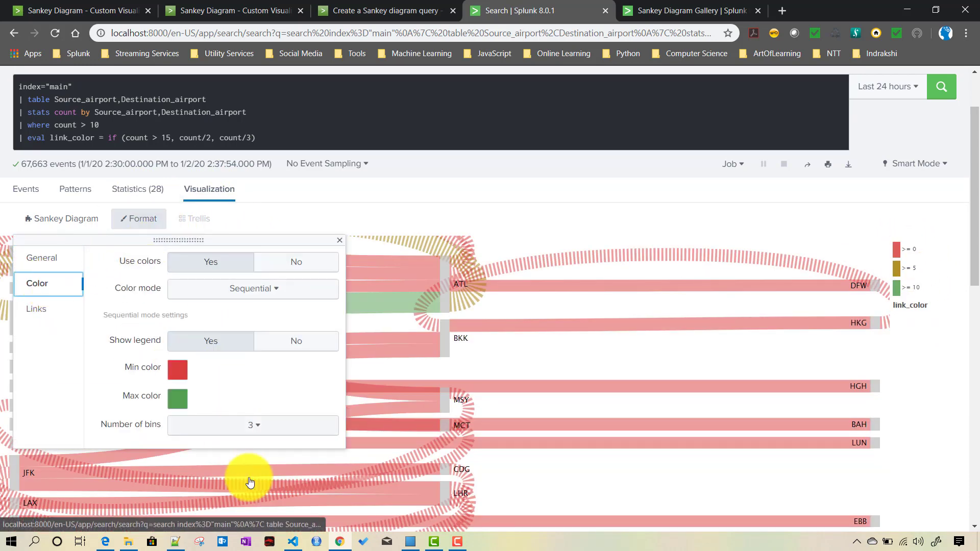
key("Escape")
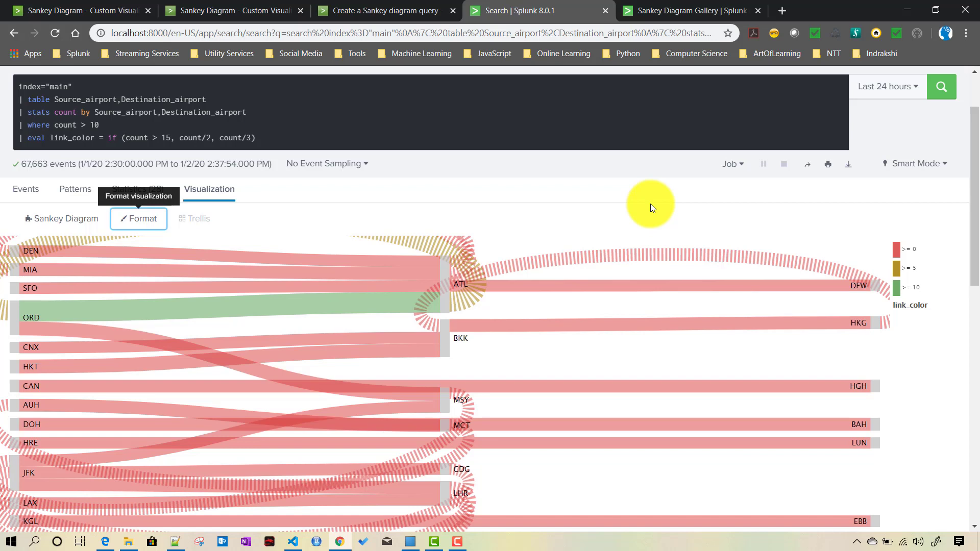
- Review the options for saving the search as a report, dashboard panel or alert, without choosing one
scroll(650, 203, "up", 2)
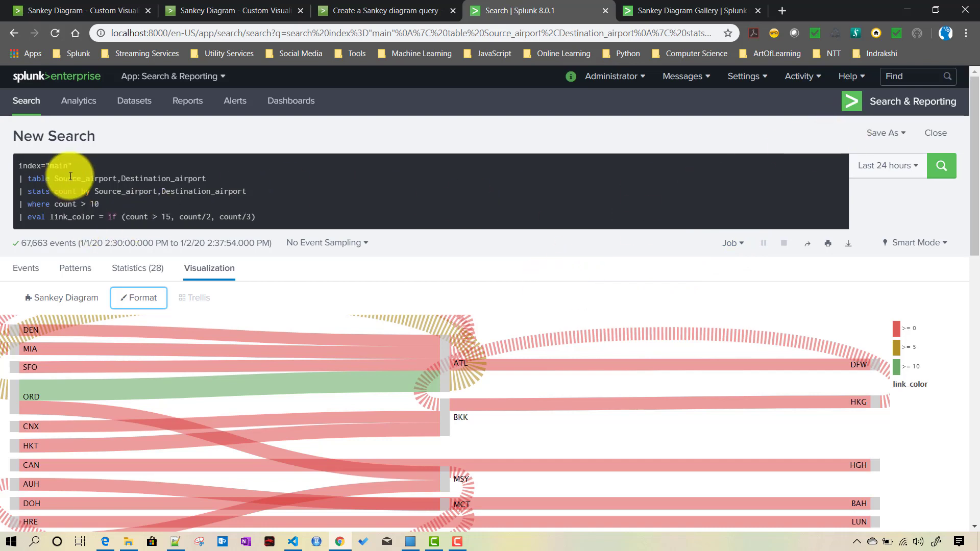
left_click(888, 133)
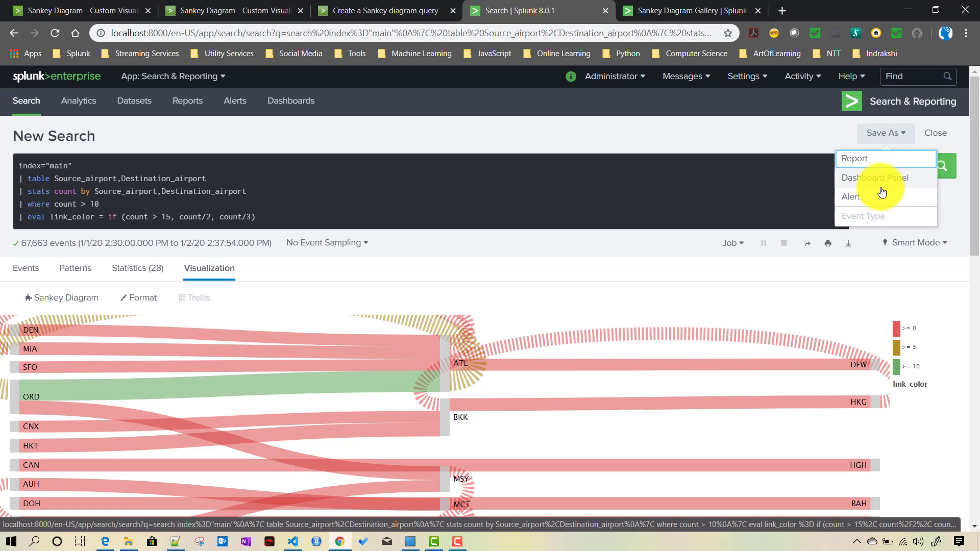
left_click(706, 127)
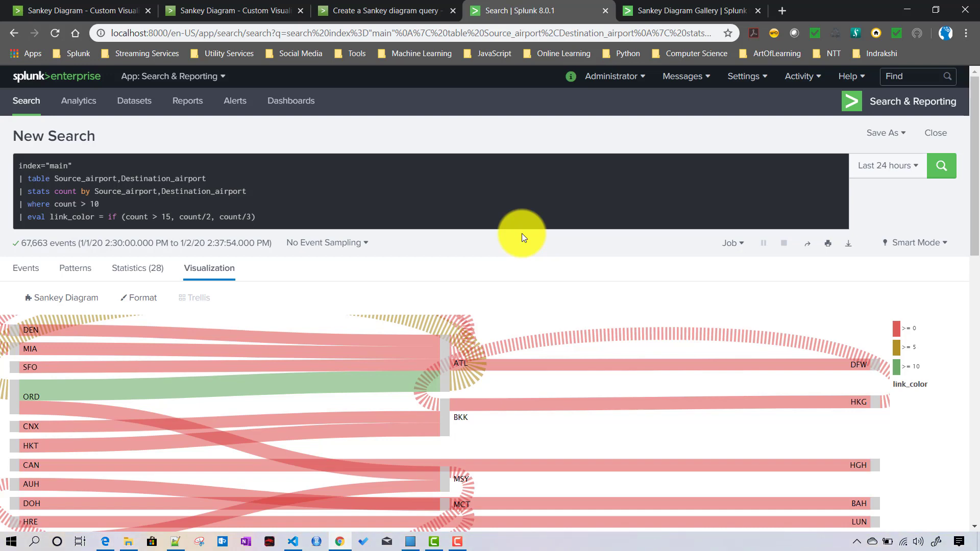
- Switch to the Sankey Diagram documentation and open the Using Sankey diagrams topic from its Introduction section
left_click(392, 14)
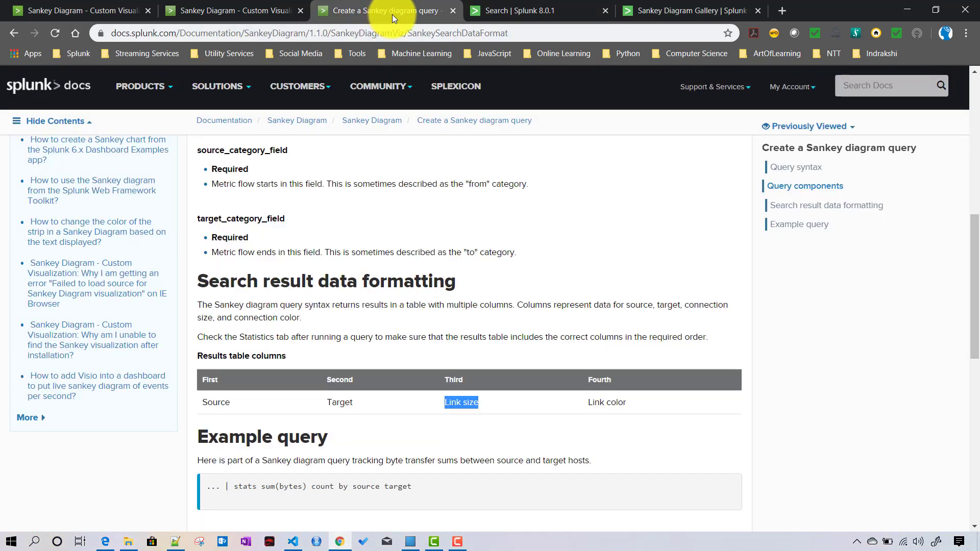
scroll(327, 337, "up", 15)
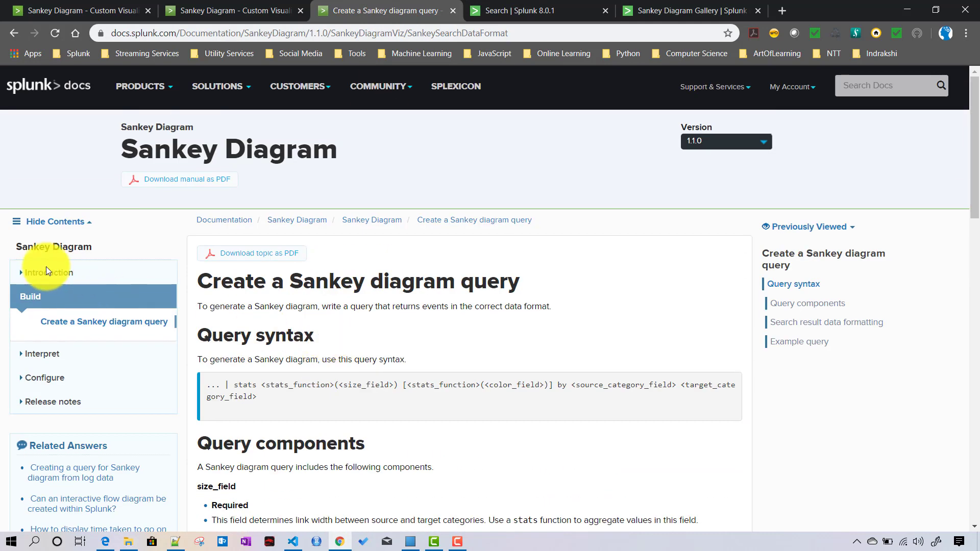
left_click(46, 272)
left_click(99, 300)
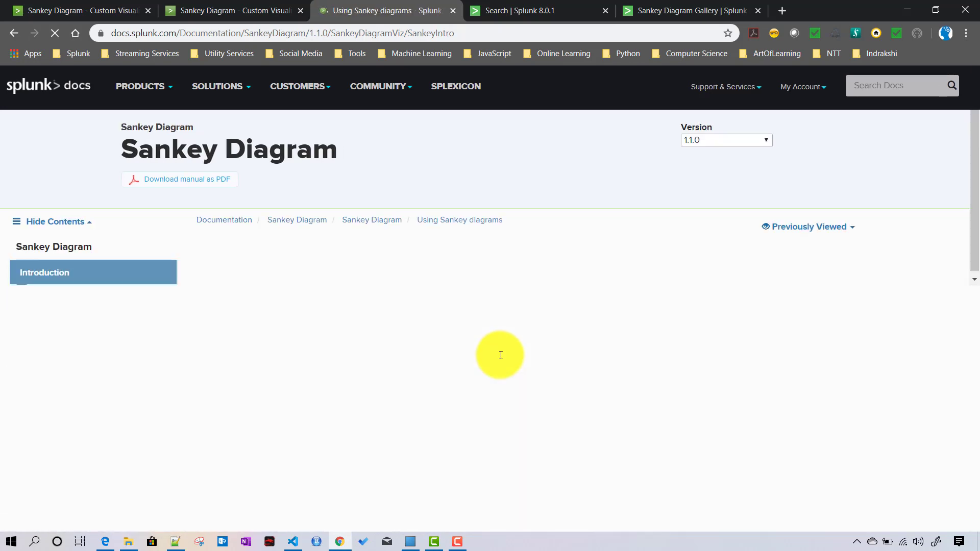
- Review the listed use cases for Sankey diagrams, highlighting website user activity flows, purchasing trends, data or financial transfers, and energy use
scroll(500, 360, "down", 6)
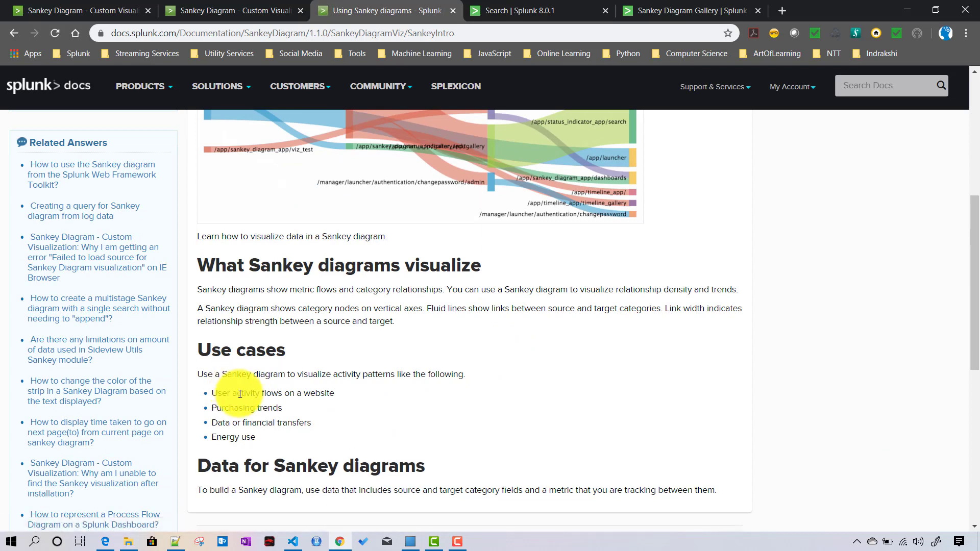
left_click_drag(217, 393, 337, 392)
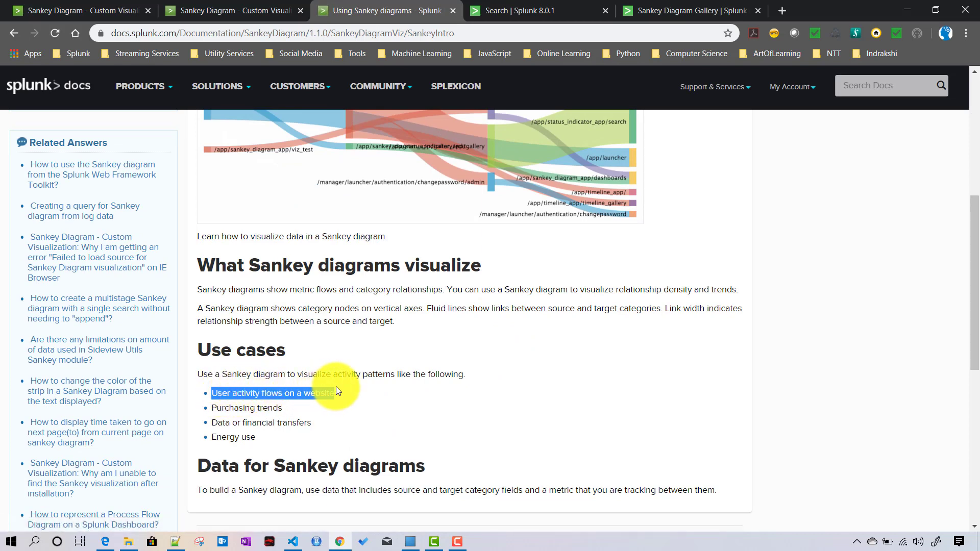
left_click_drag(212, 408, 295, 408)
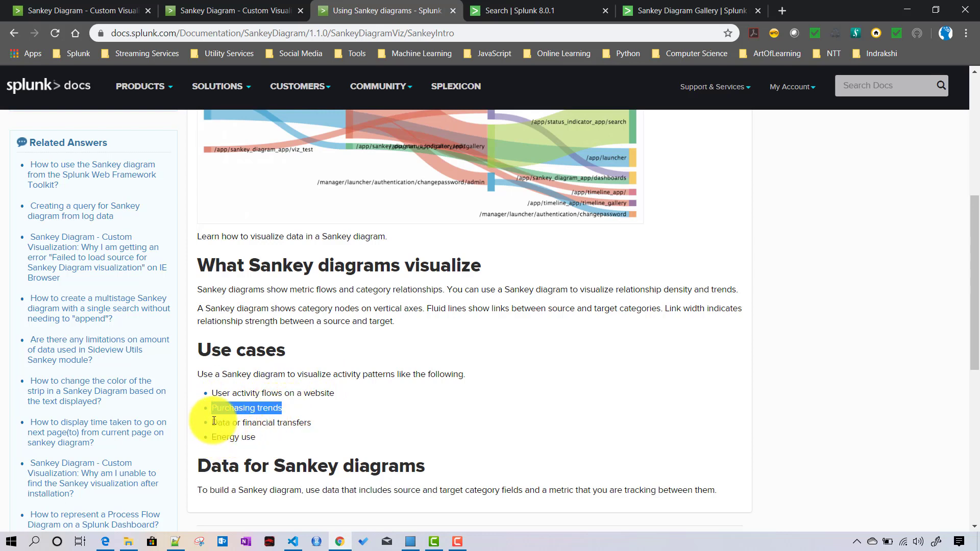
left_click_drag(212, 422, 321, 420)
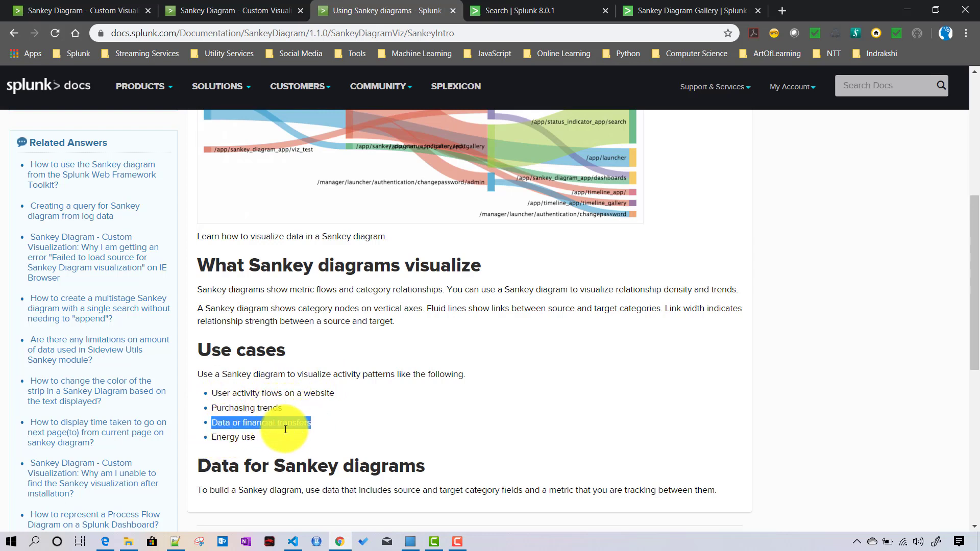
left_click_drag(257, 436, 221, 438)
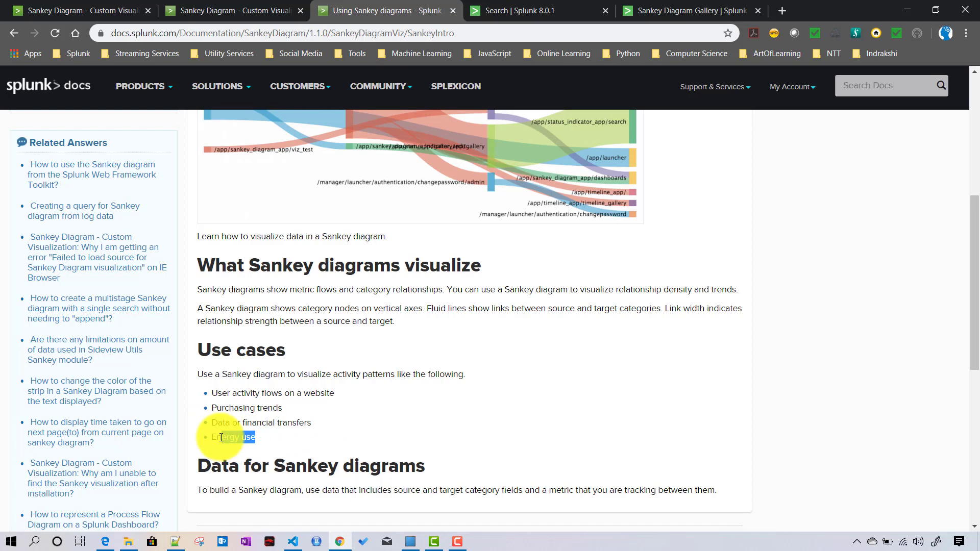
scroll(427, 392, "up", 1)
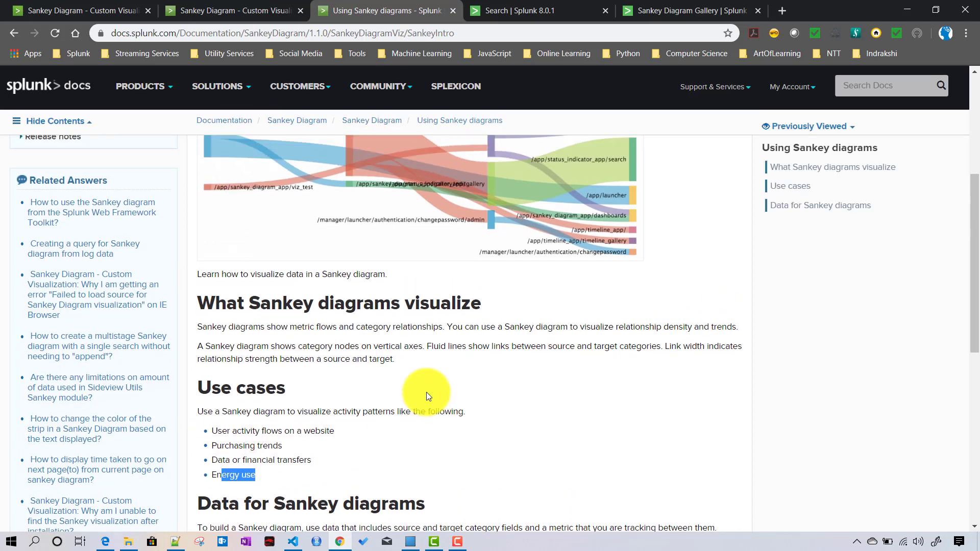
scroll(427, 392, "up", 1)
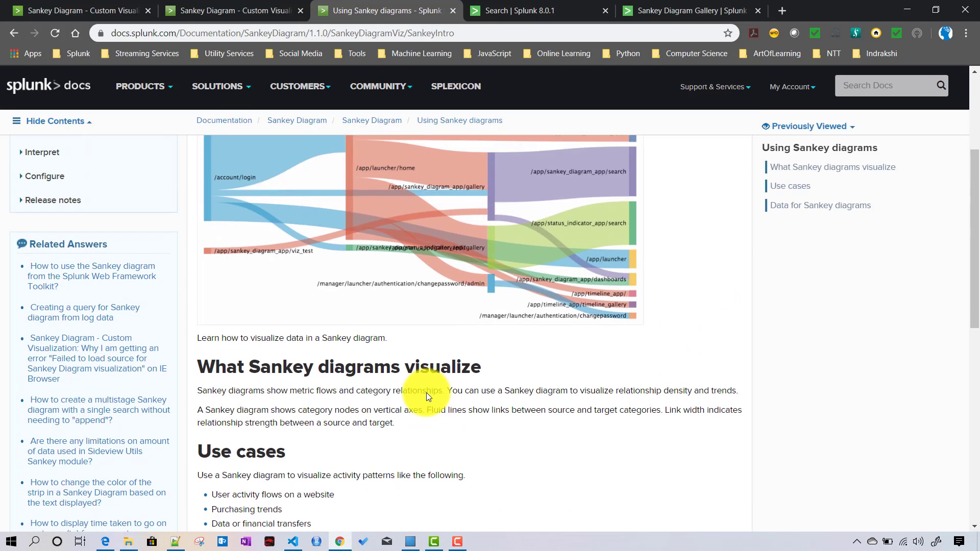